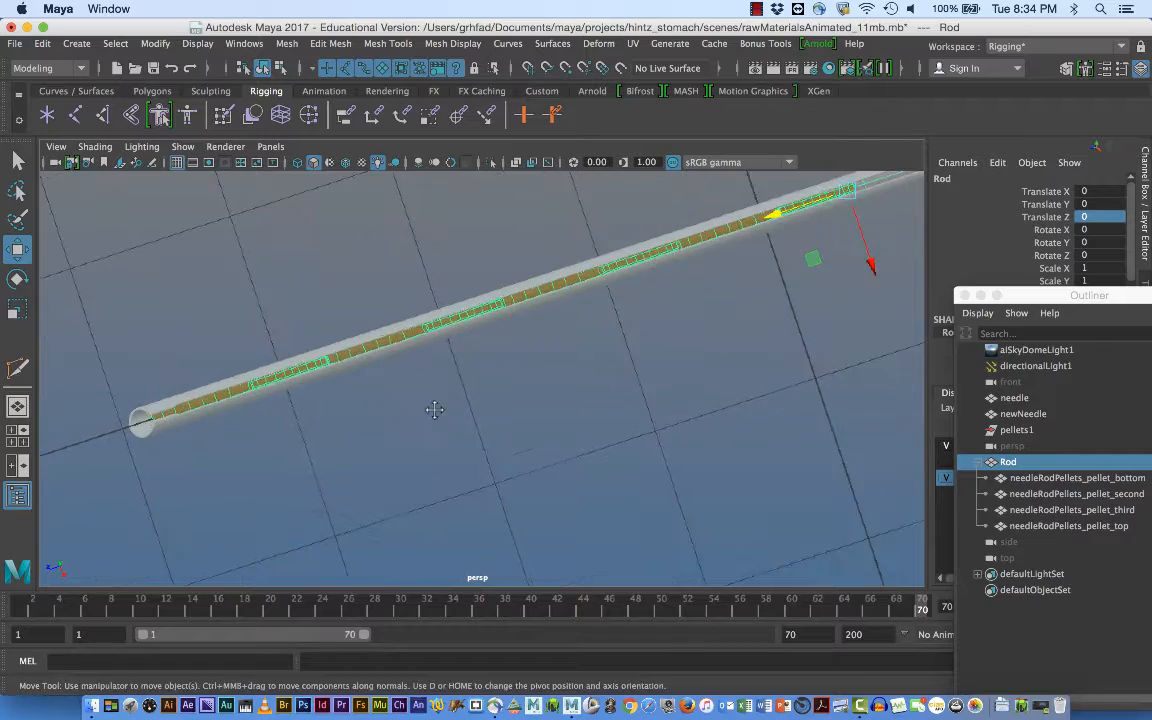
Examine the needle's open bevelled tip and the rod inside it up close, and show the model in all four views.
right_click_drag(432, 406, 575, 409, "alt")
middle_click_drag(368, 427, 450, 418, "alt")
right_click_drag(455, 417, 553, 411, "alt")
middle_click_drag(325, 422, 706, 348, "alt")
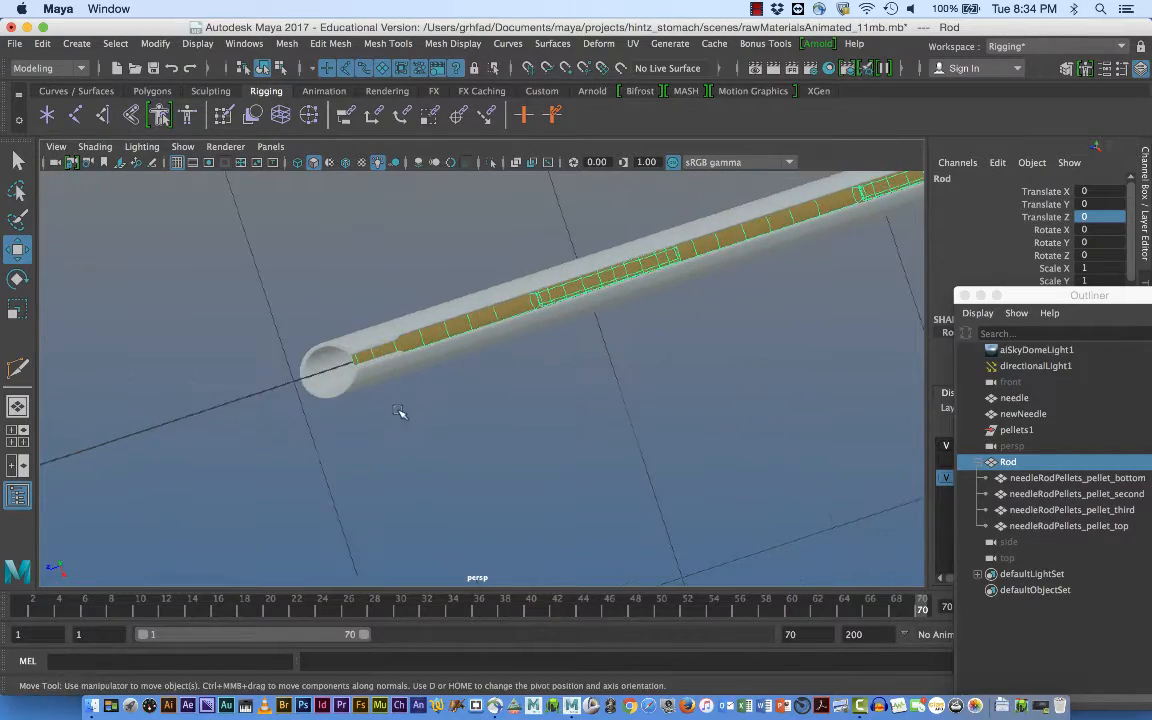
right_click_drag(401, 411, 486, 427, "alt")
left_click_drag(424, 430, 542, 302, "alt")
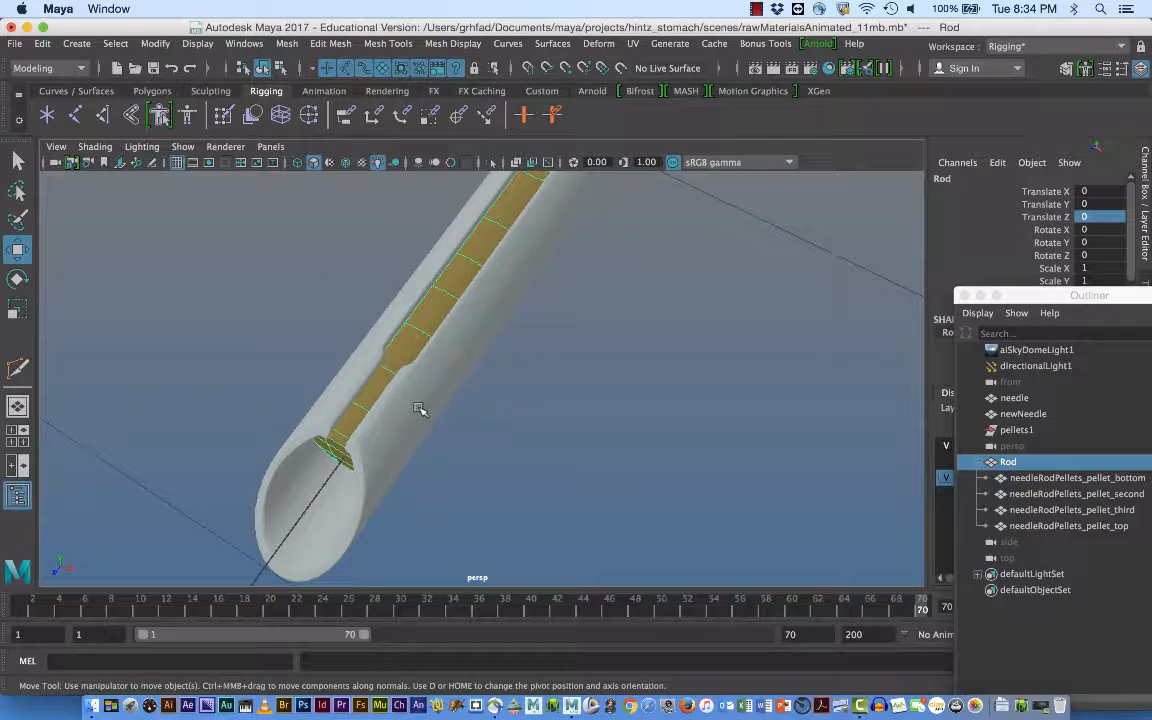
mouse_move(444, 421)
left_mouse_down("alt")
mouse_move(481, 424)
mouse_move(455, 434)
left_mouse_up("alt")
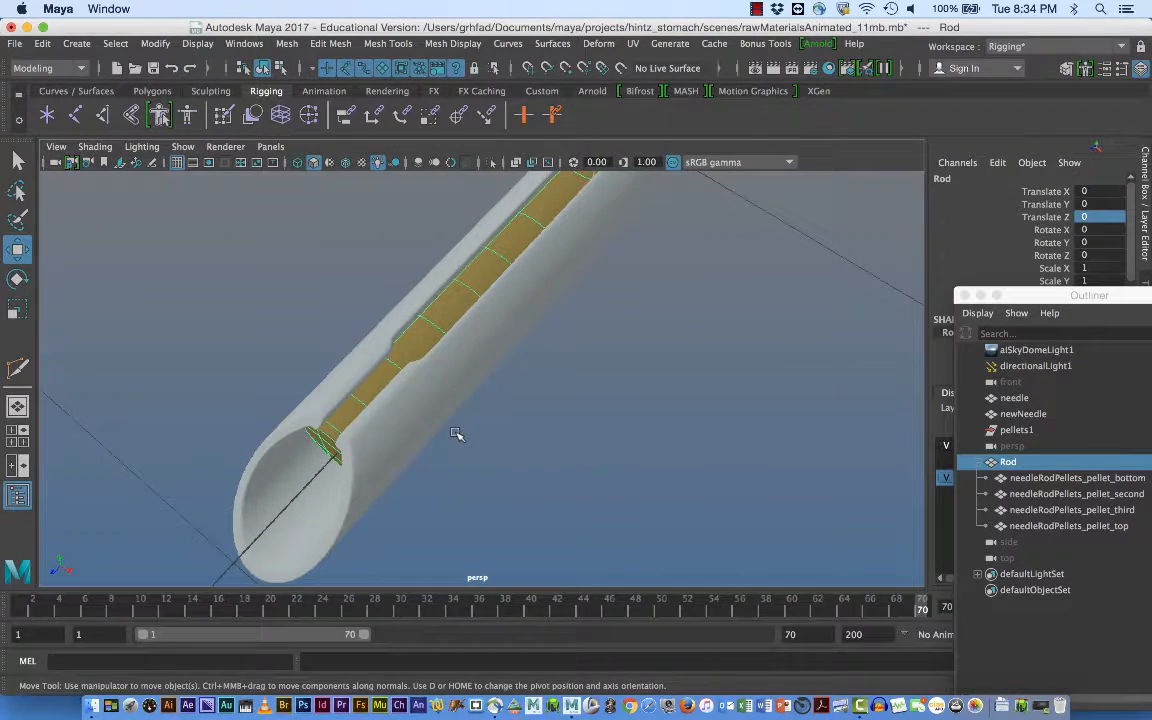
key("space")
middle_click_drag(382, 463, 423, 486, "alt")
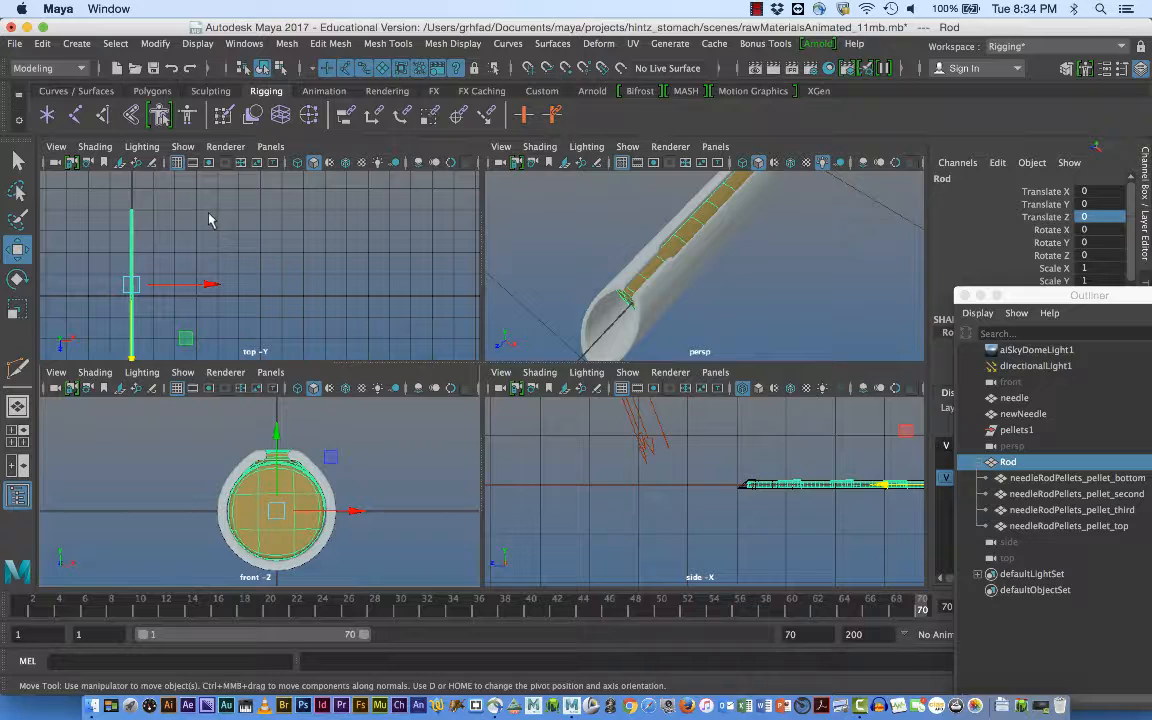
Create a polygon cylinder along Z with radius 0.15, height 8, 8 axis divisions, 4 height divisions and 0 cap divisions.
left_click(76, 43)
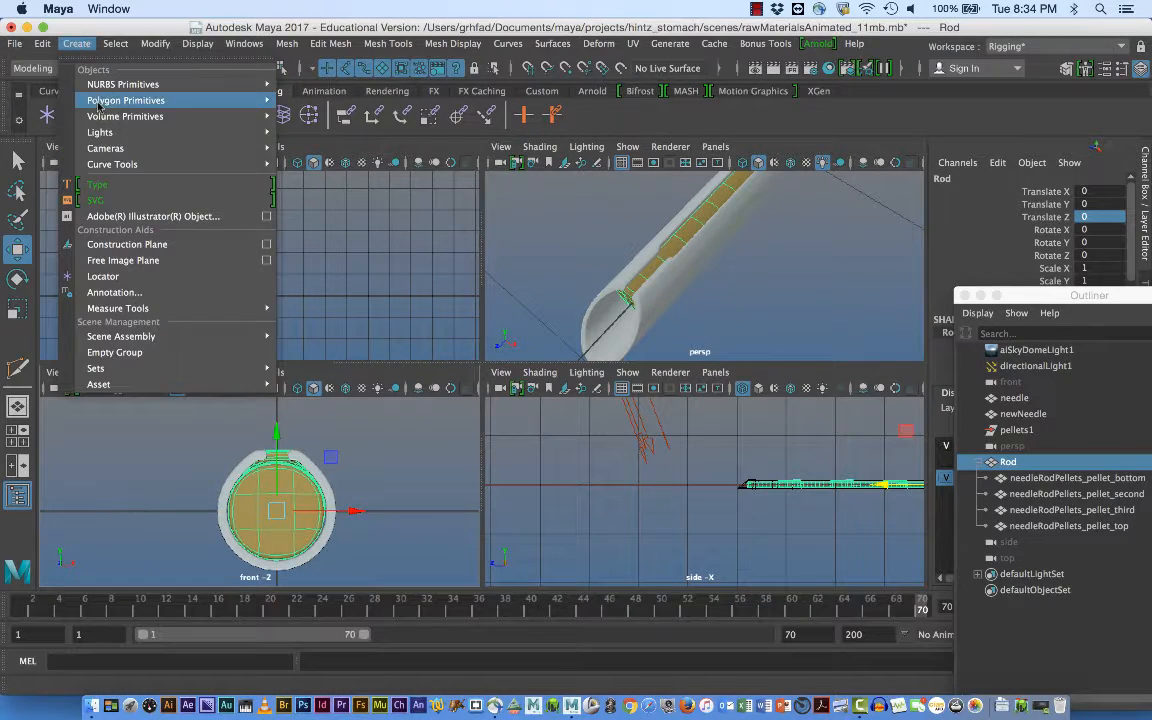
mouse_move(98, 104)
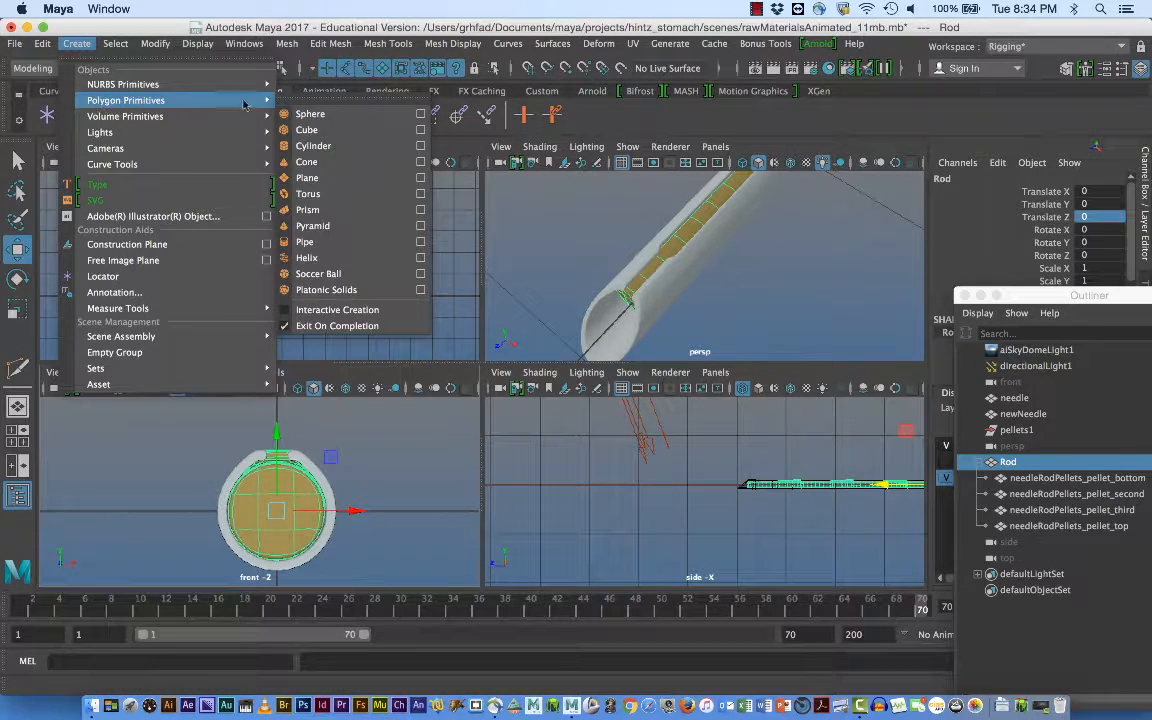
left_click(418, 146)
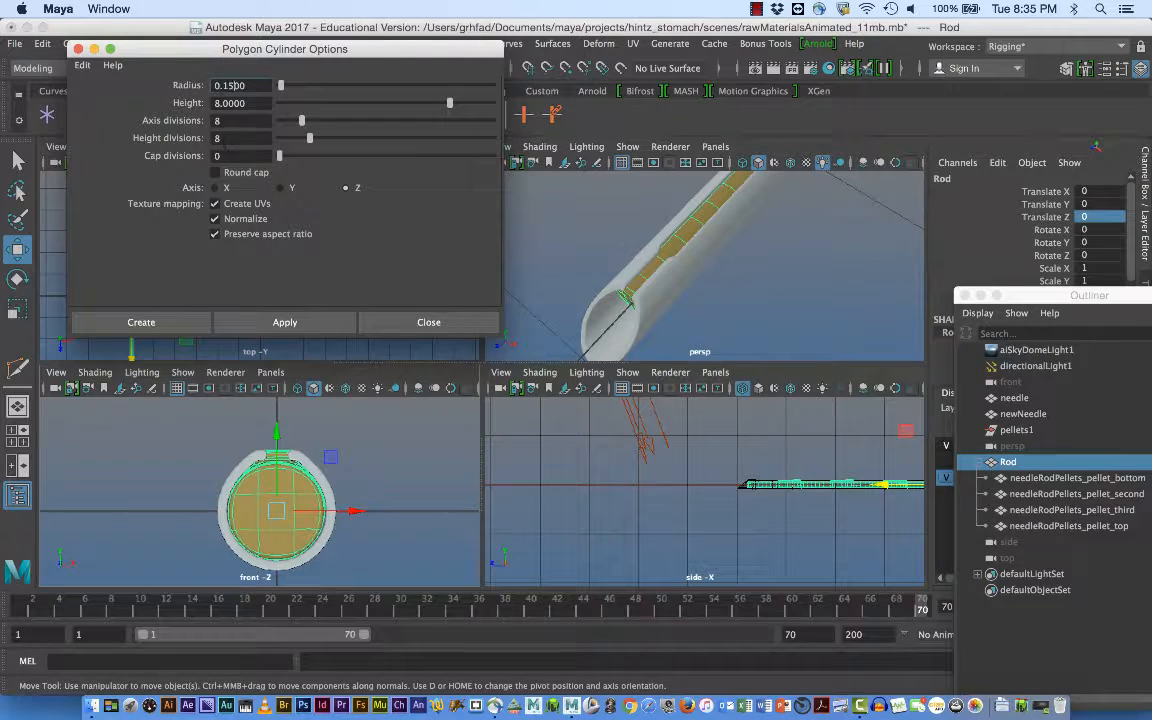
left_click(222, 139)
type("4")
left_click(345, 188)
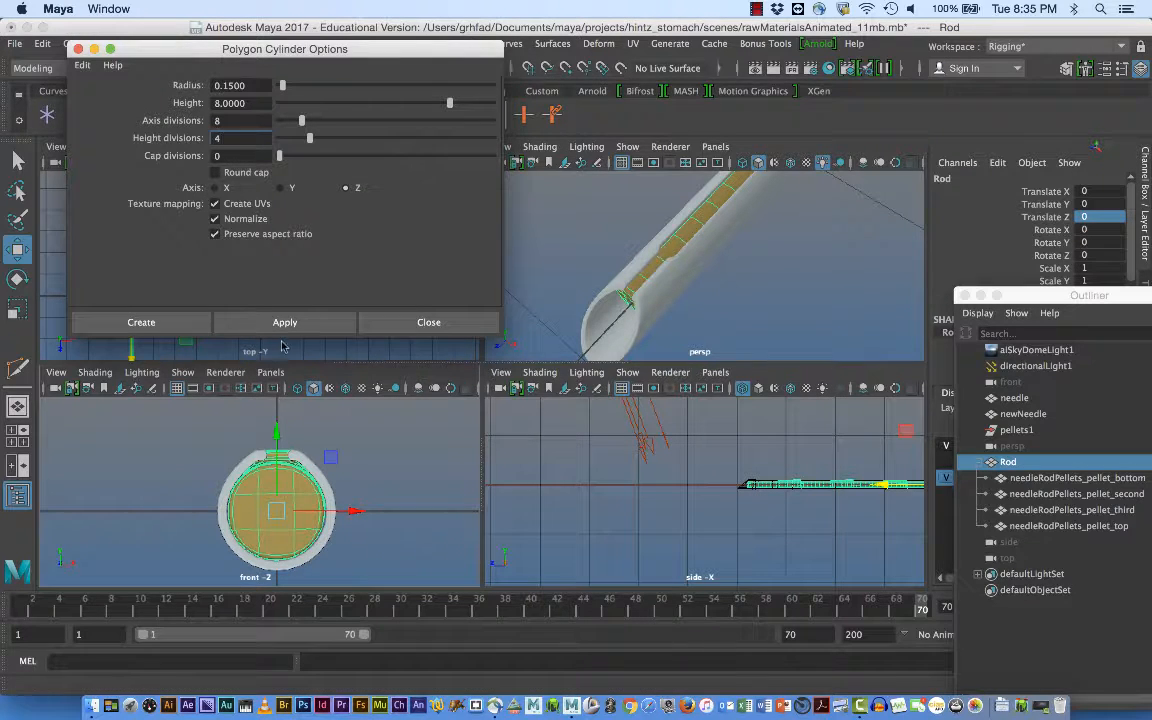
left_click(148, 322)
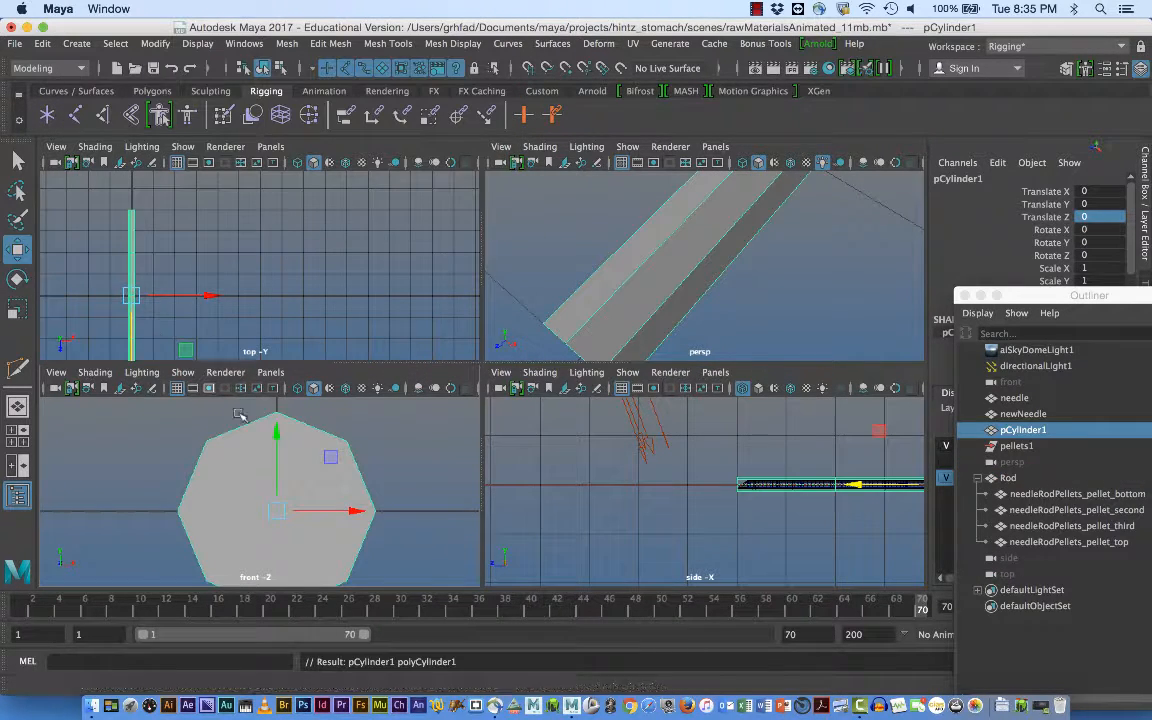
Delete the cylinder's cap face at the front end, by the needle's tip.
key("F10")
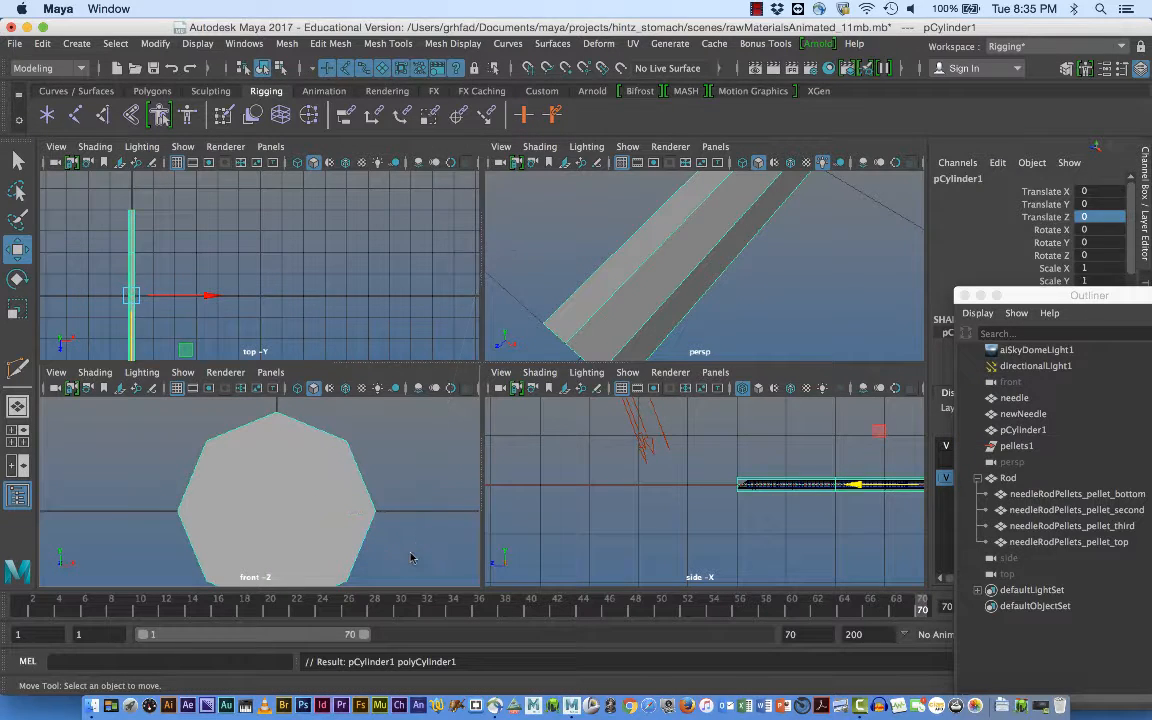
right_click_drag(309, 527, 305, 287)
left_click(298, 452)
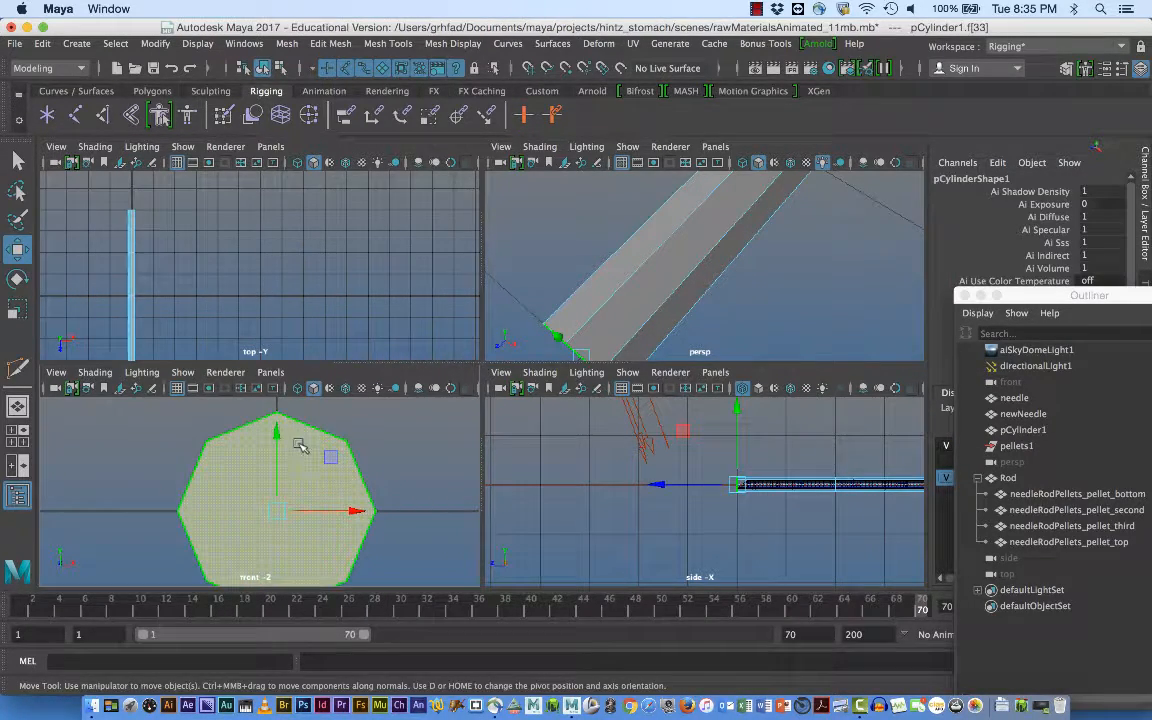
key("Delete")
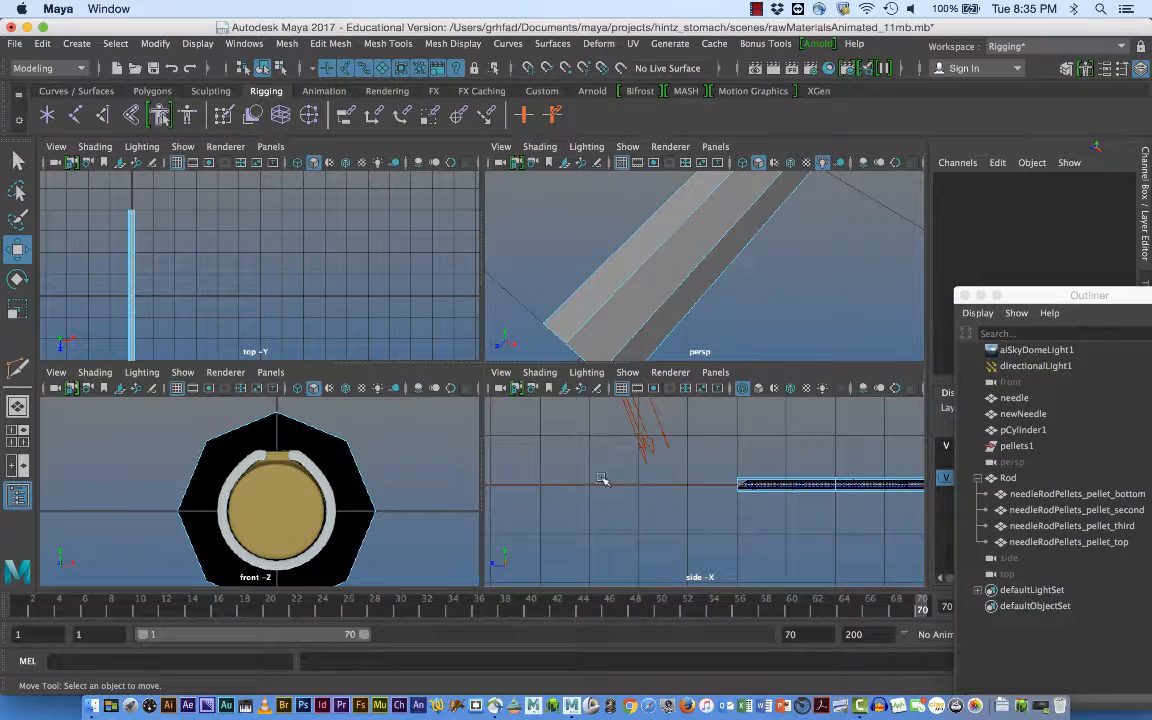
Delete the cap face at the cylinder's far end and select the whole open cylinder as an object.
left_click_drag(766, 311, 731, 234, "alt")
scroll(728, 232, "up", 3)
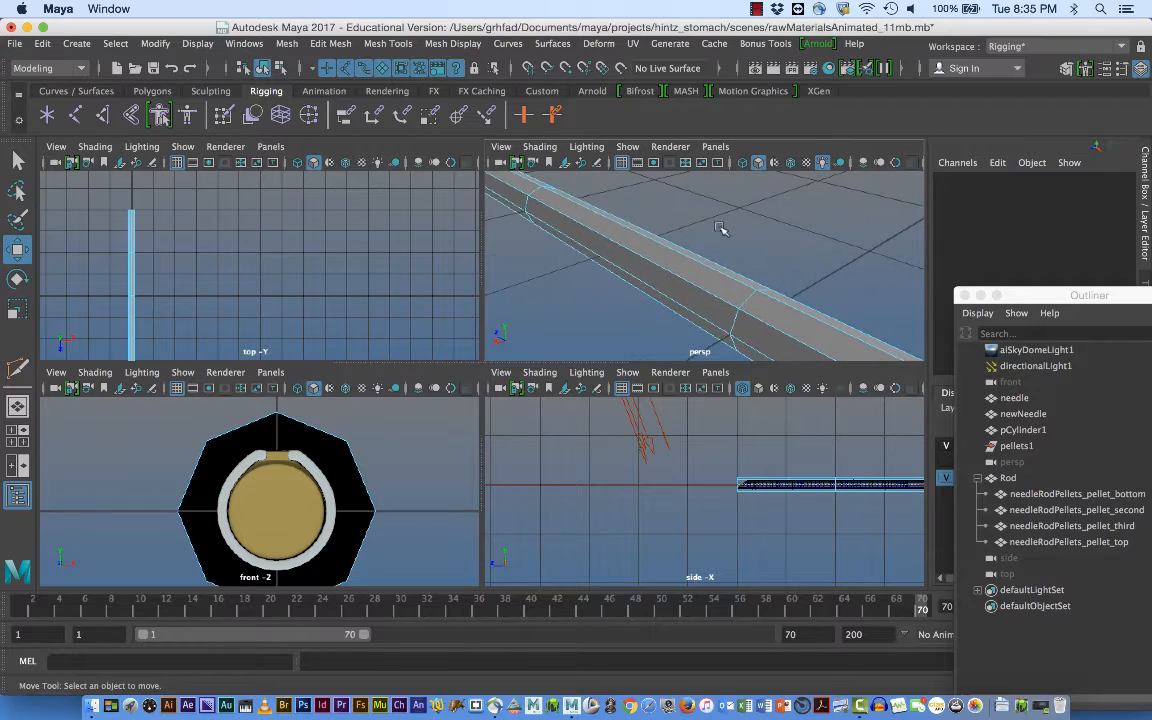
right_click_drag(723, 229, 493, 179, "alt")
left_click_drag(661, 242, 707, 230, "alt")
left_click(600, 252)
left_click(566, 240)
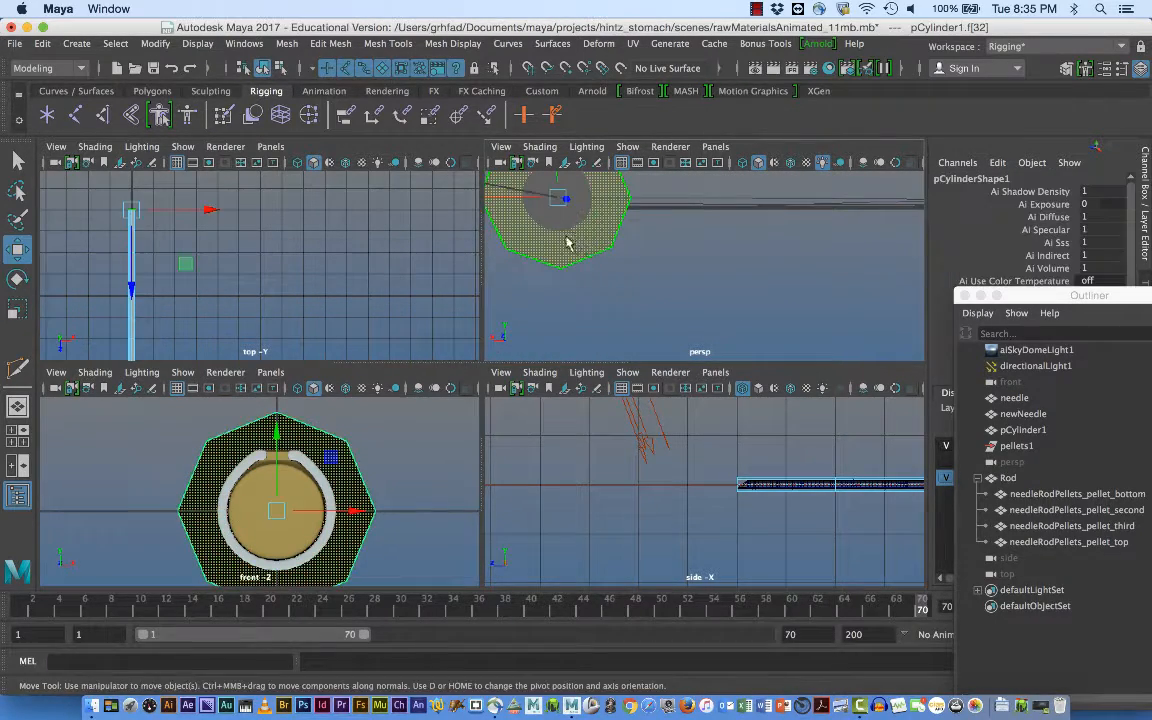
left_click_drag(645, 278, 837, 276, "alt")
key("Delete")
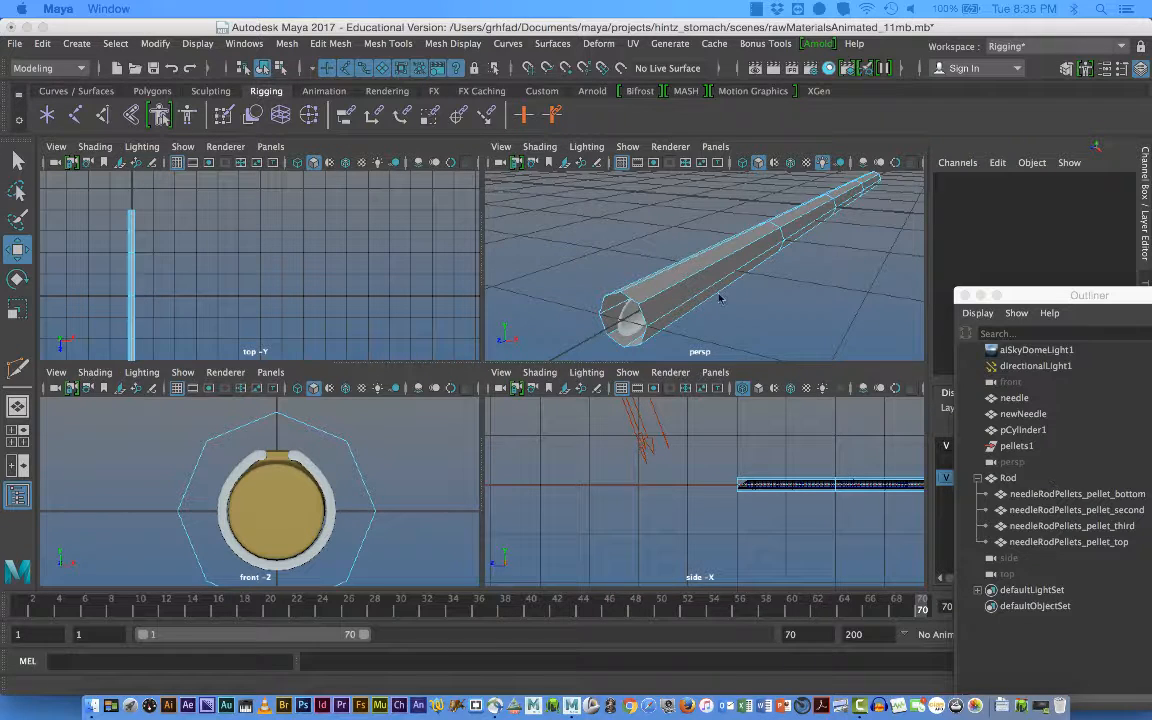
right_click(699, 242)
left_click(762, 232)
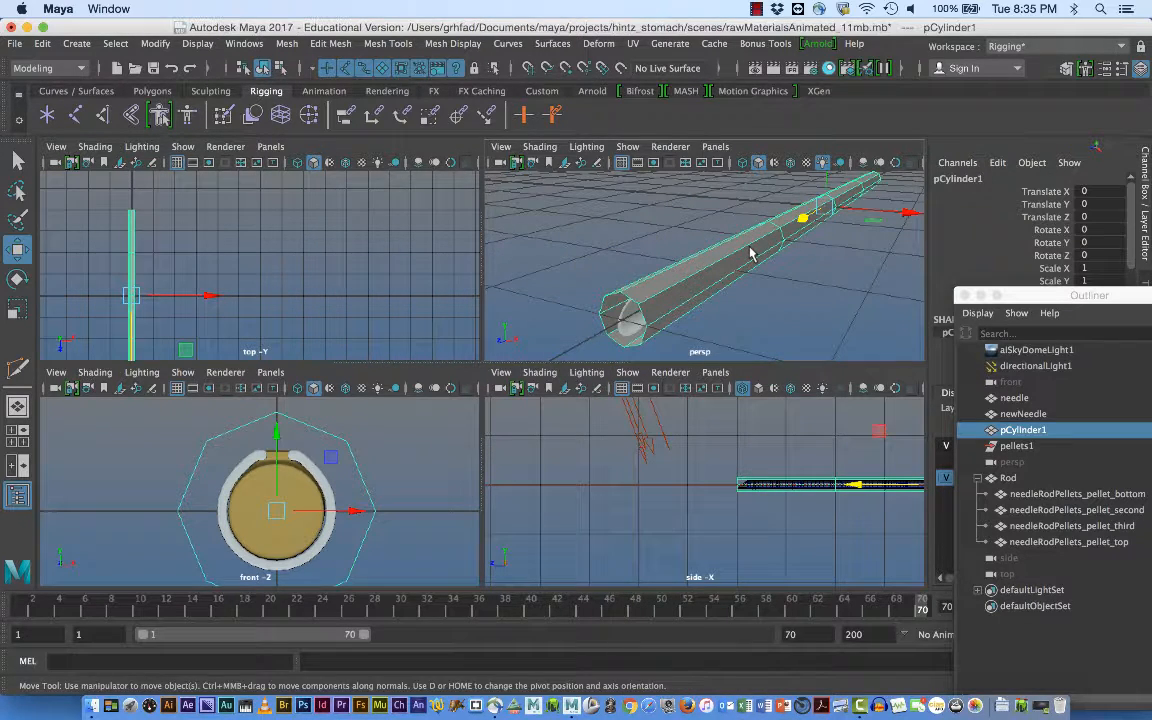
left_click(756, 9)
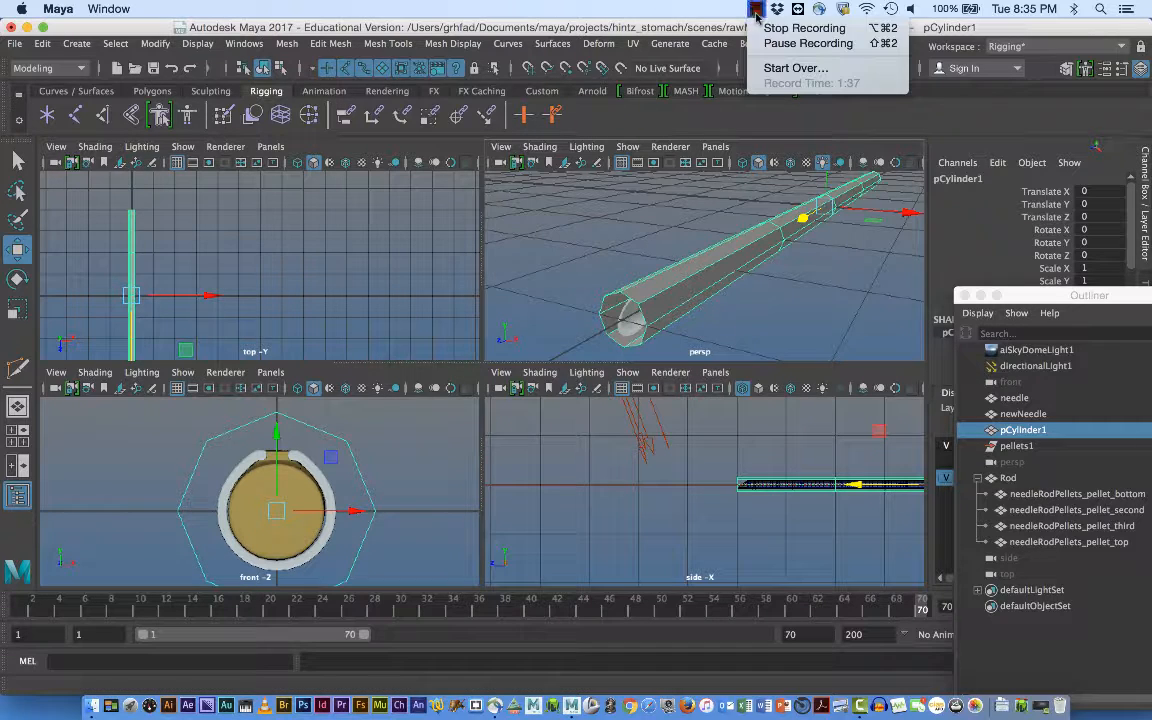
left_click(763, 42)
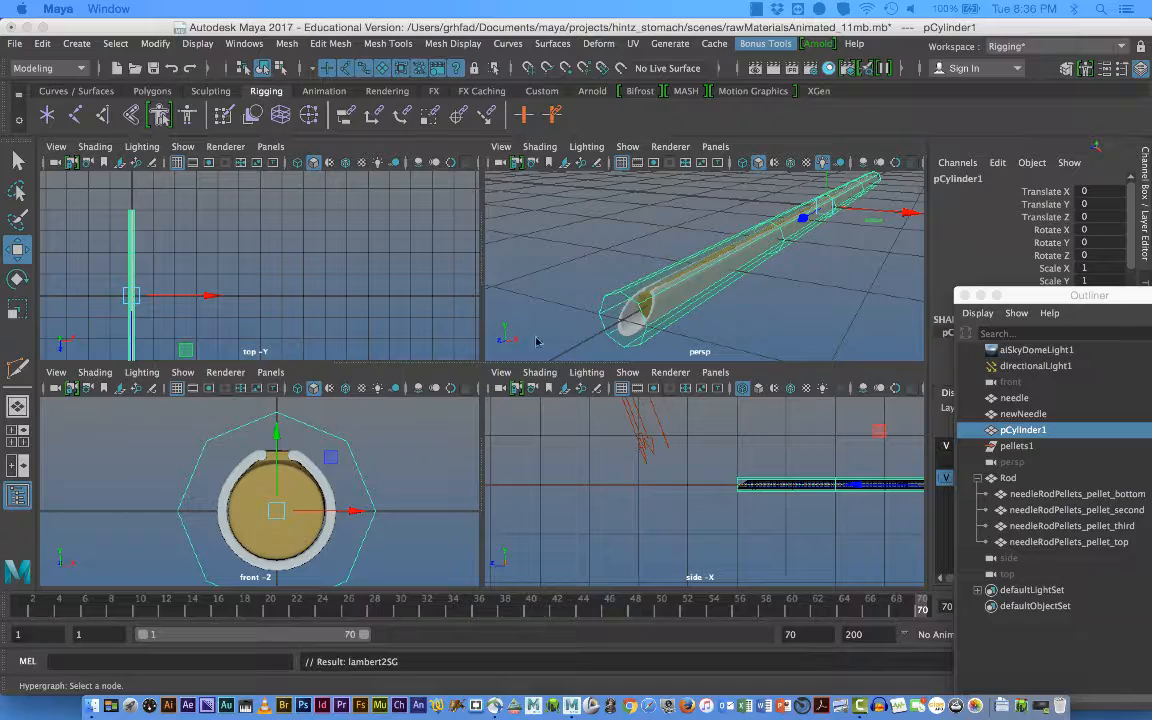
Examine how the transparent cylinder surrounds the needle along its length and at the tip, with the cylinder's vertices displayed.
left_click(756, 320)
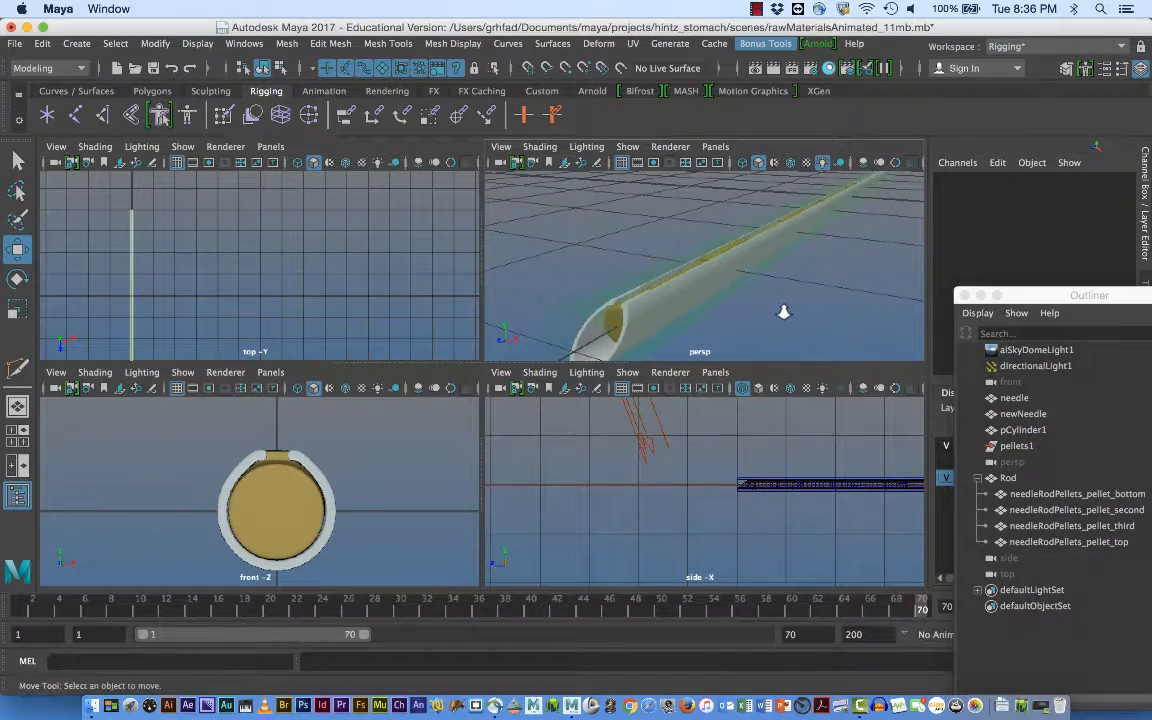
left_click(700, 295)
scroll(690, 305, "up", 5)
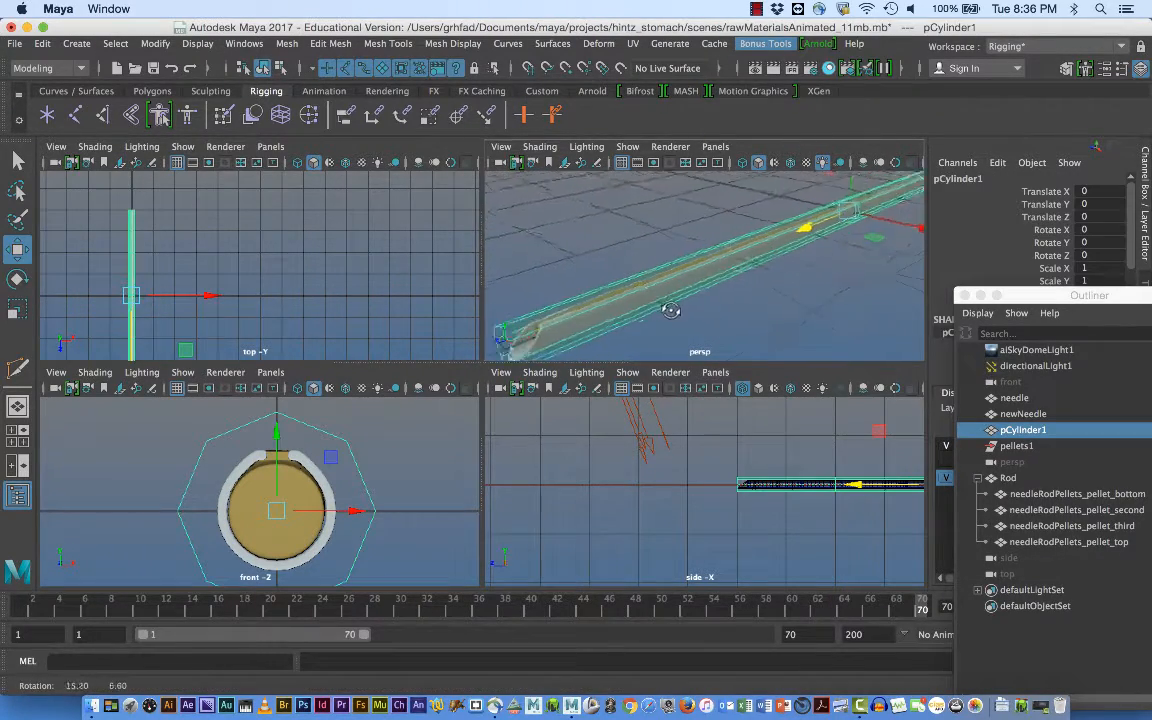
scroll(750, 314, "up", 4)
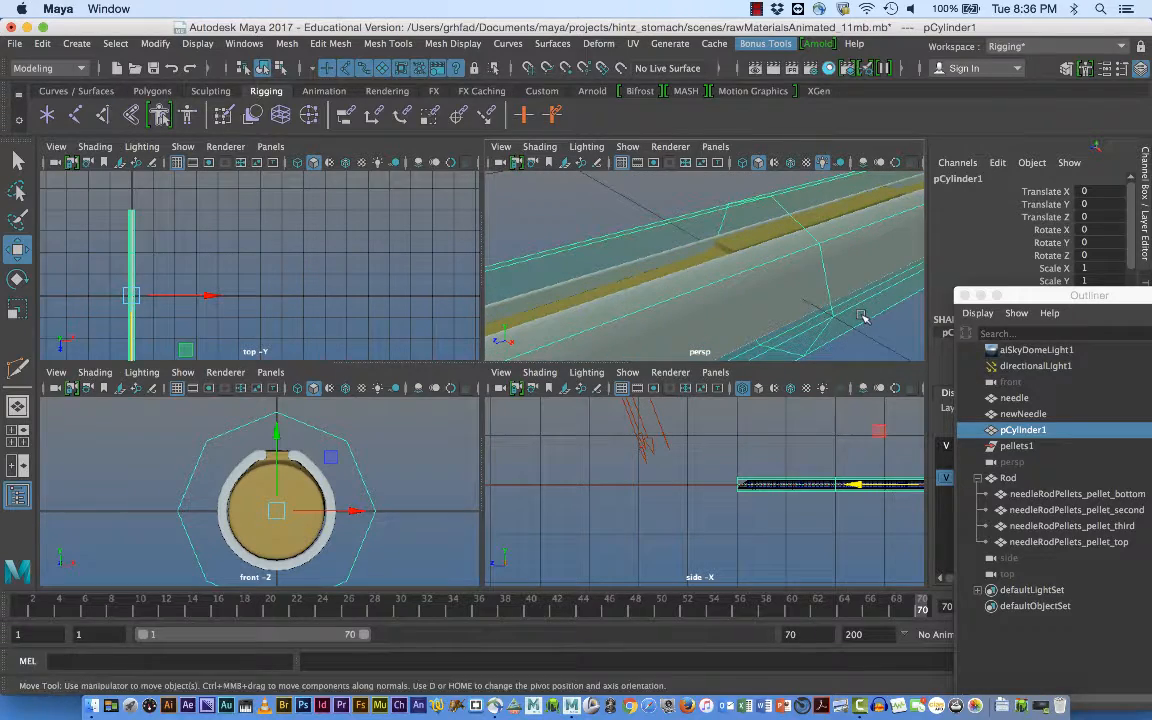
left_click_drag(821, 268, 768, 274, "alt")
right_click_drag(750, 272, 666, 242)
left_click_drag(797, 304, 773, 275, "alt")
middle_click_drag(773, 275, 809, 253, "alt")
left_click_drag(809, 253, 678, 333, "alt")
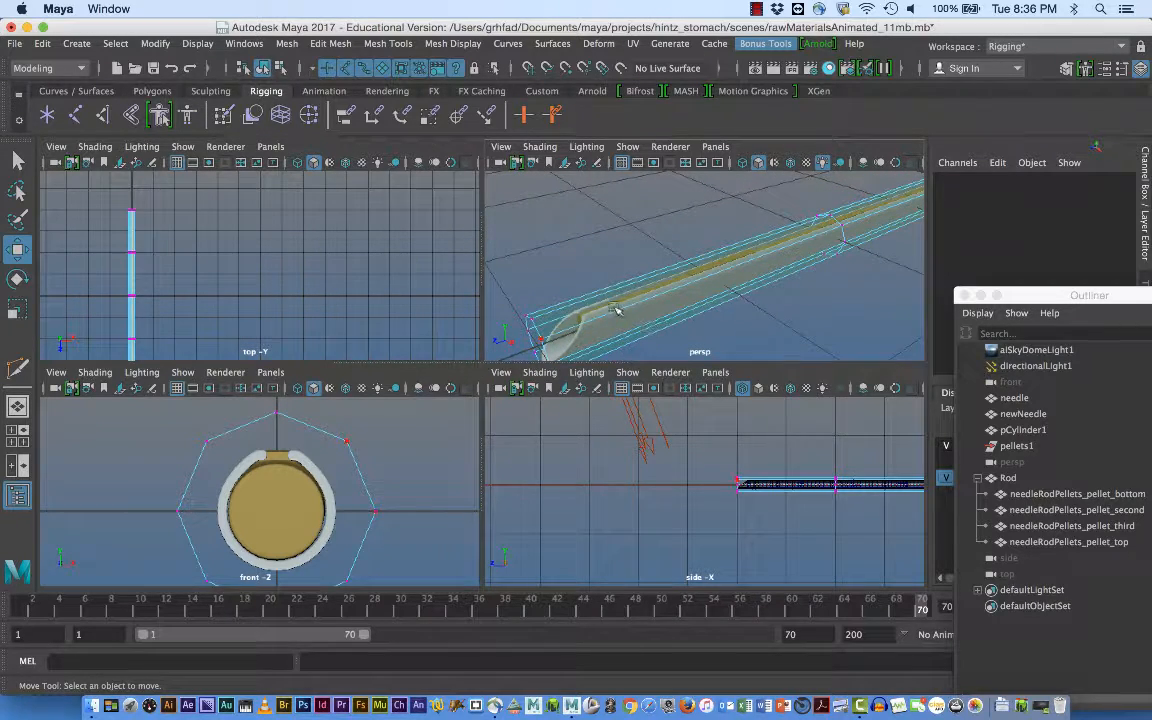
right_click_drag(567, 326, 650, 294, "alt")
left_click_drag(650, 294, 586, 281, "alt")
middle_click_drag(586, 281, 678, 273, "alt")
left_click_drag(678, 273, 615, 245, "alt")
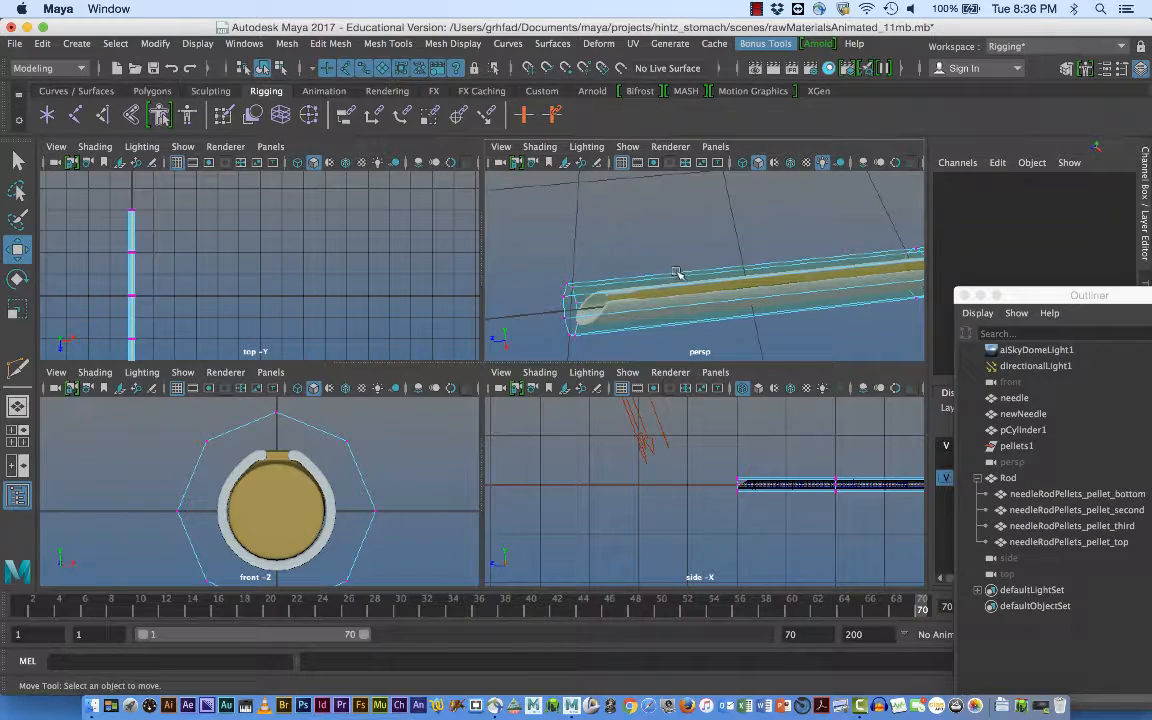
Insert two edge loops around the cylinder near the needle's tip.
left_click(387, 43)
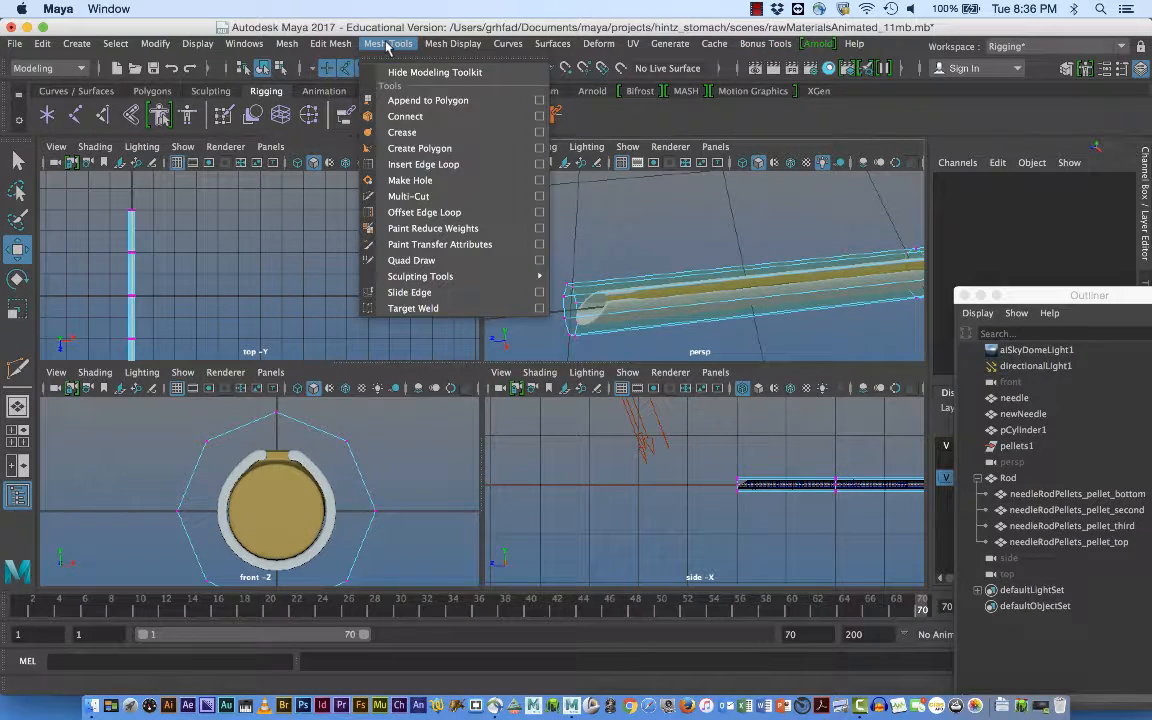
left_click(405, 166)
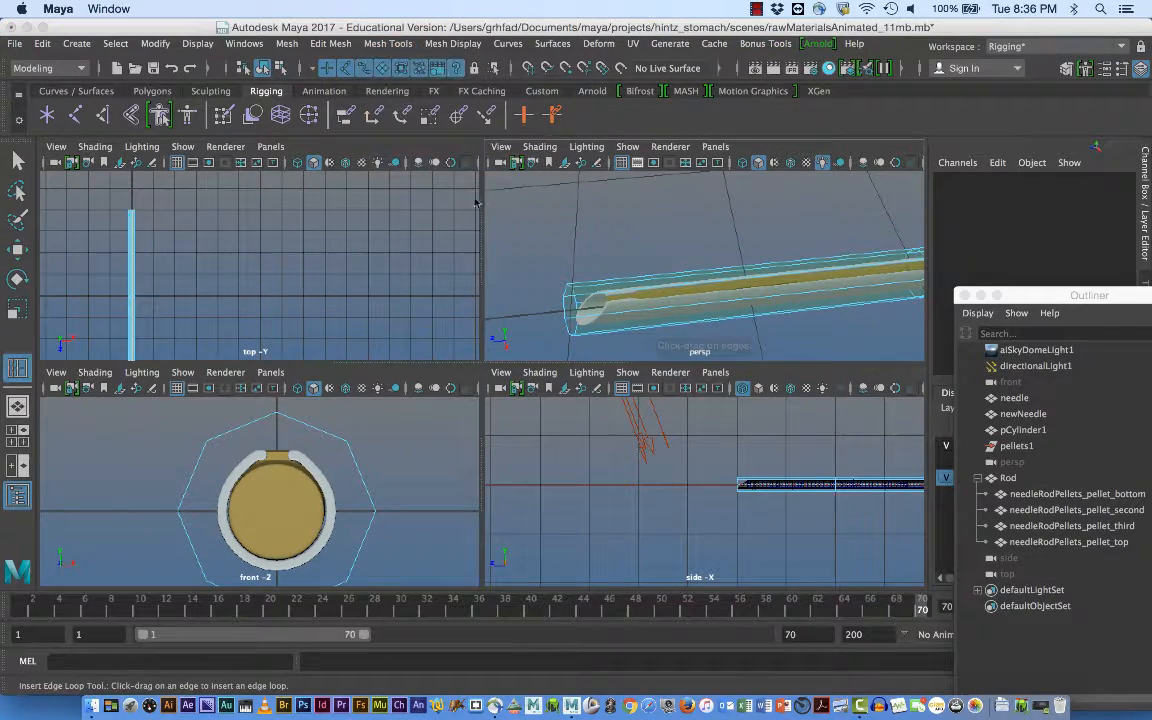
left_click(614, 312)
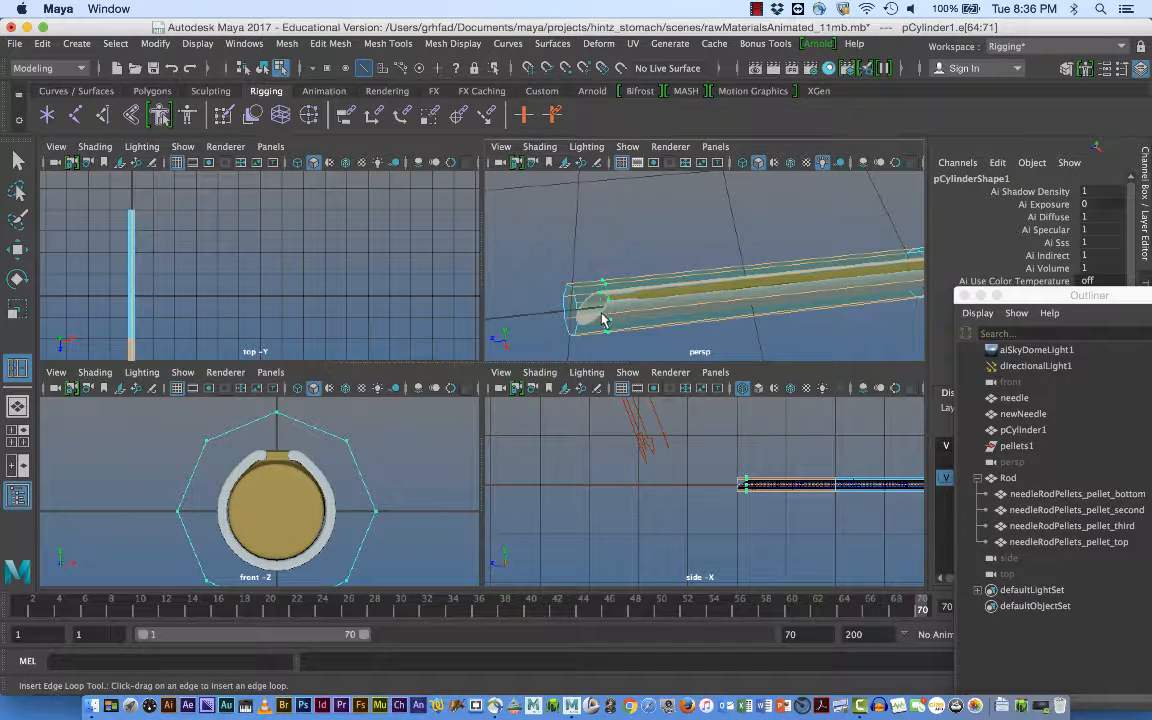
left_click_drag(602, 319, 772, 386)
Slide both new edge loops slightly along Z away from the tip, aligning the nearer one with the end of the needle's bevelled opening.
middle_click_drag(815, 490, 724, 502, "alt")
middle_click_drag(327, 292, 364, 187, "alt")
right_click_drag(317, 254, 430, 284, "alt")
left_click_drag(139, 254, 170, 260, "alt")
right_click_drag(170, 260, 440, 262, "alt")
middle_click_drag(113, 235, 318, 205, "alt")
right_click_drag(330, 258, 458, 272, "alt")
middle_click_drag(248, 270, 360, 262, "alt")
right_click_drag(345, 268, 440, 272, "alt")
right_click_drag(311, 255, 355, 257, "alt")
middle_click_drag(288, 255, 406, 265, "alt")
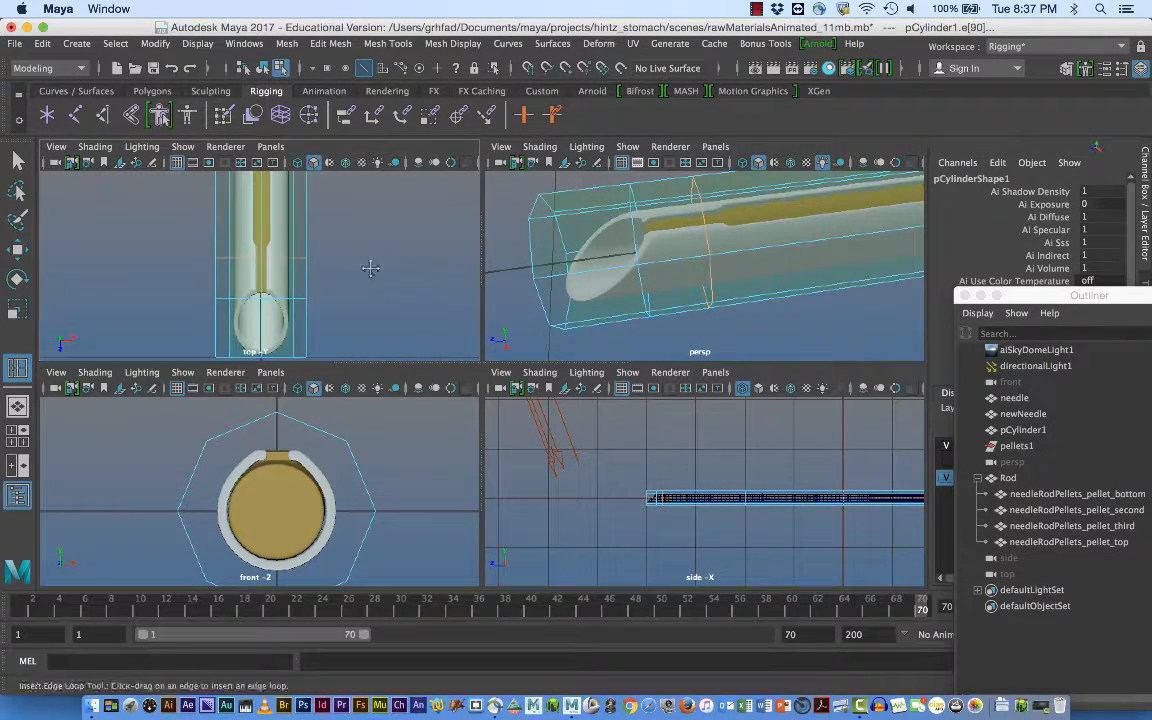
right_click_drag(370, 265, 417, 284, "alt")
left_click(419, 287, "alt")
left_click_drag(419, 287, 331, 284, "alt")
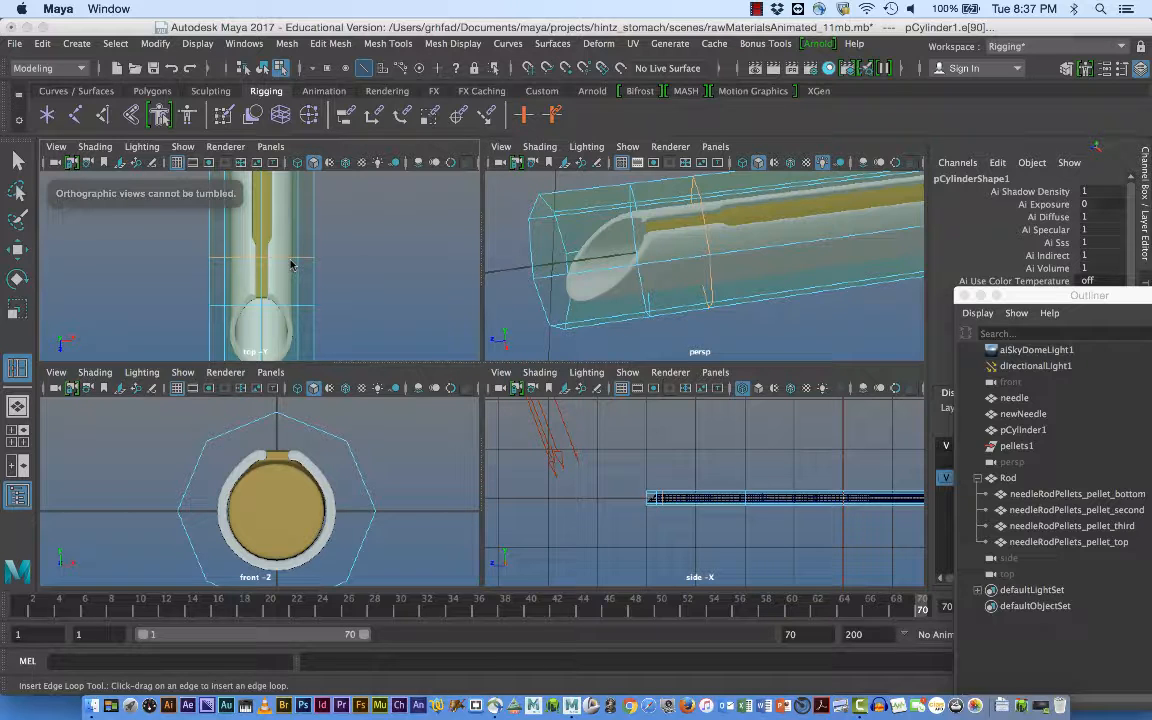
key("w")
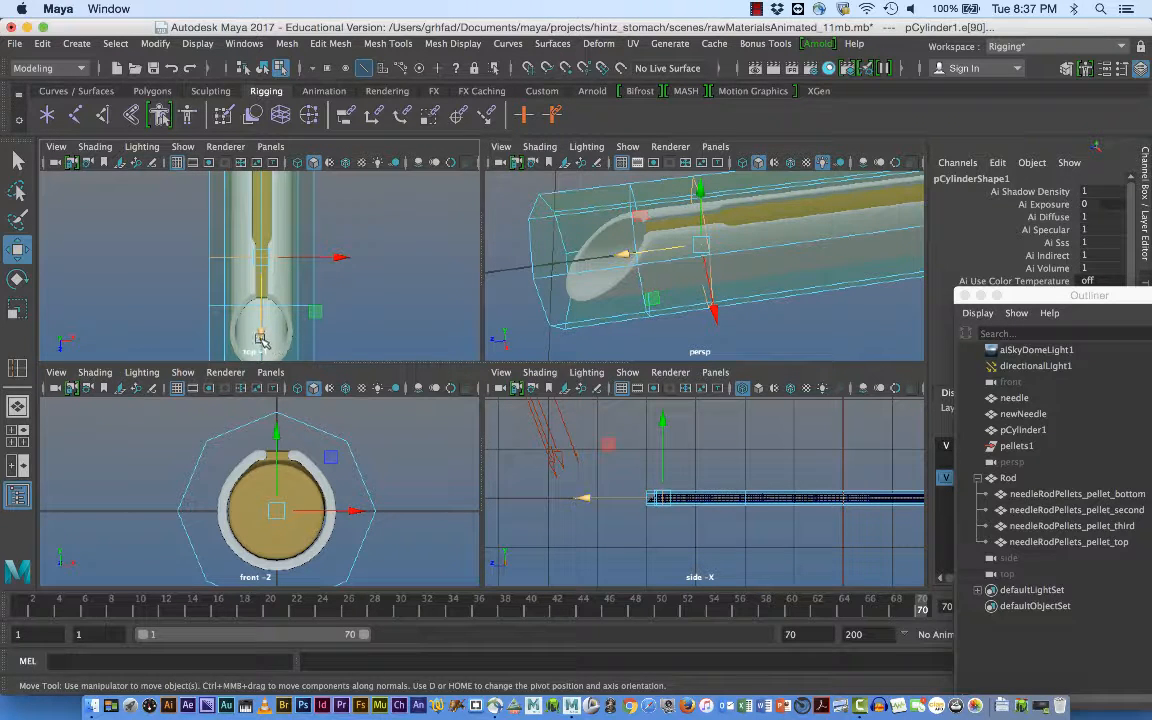
left_click(261, 334)
left_click_drag(261, 335, 263, 324)
double_click(291, 306)
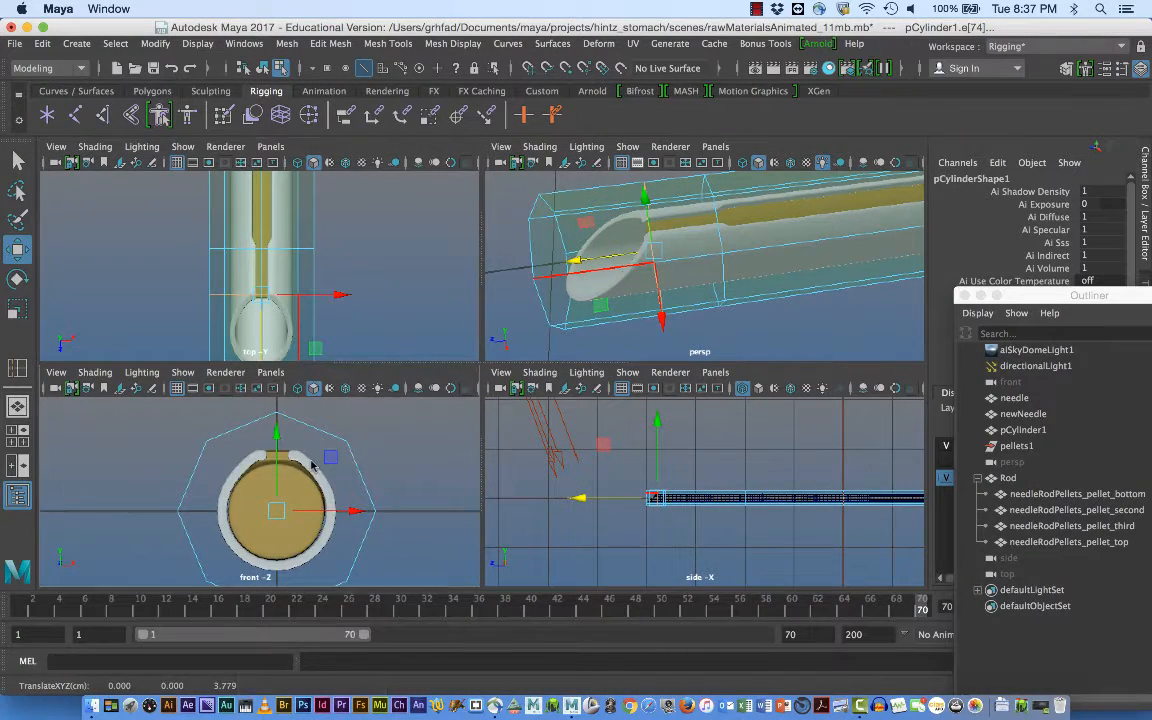
Select one vertex on the cylinder's second edge loop and move the Outliner away from the channel box.
right_click_drag(312, 242, 241, 243)
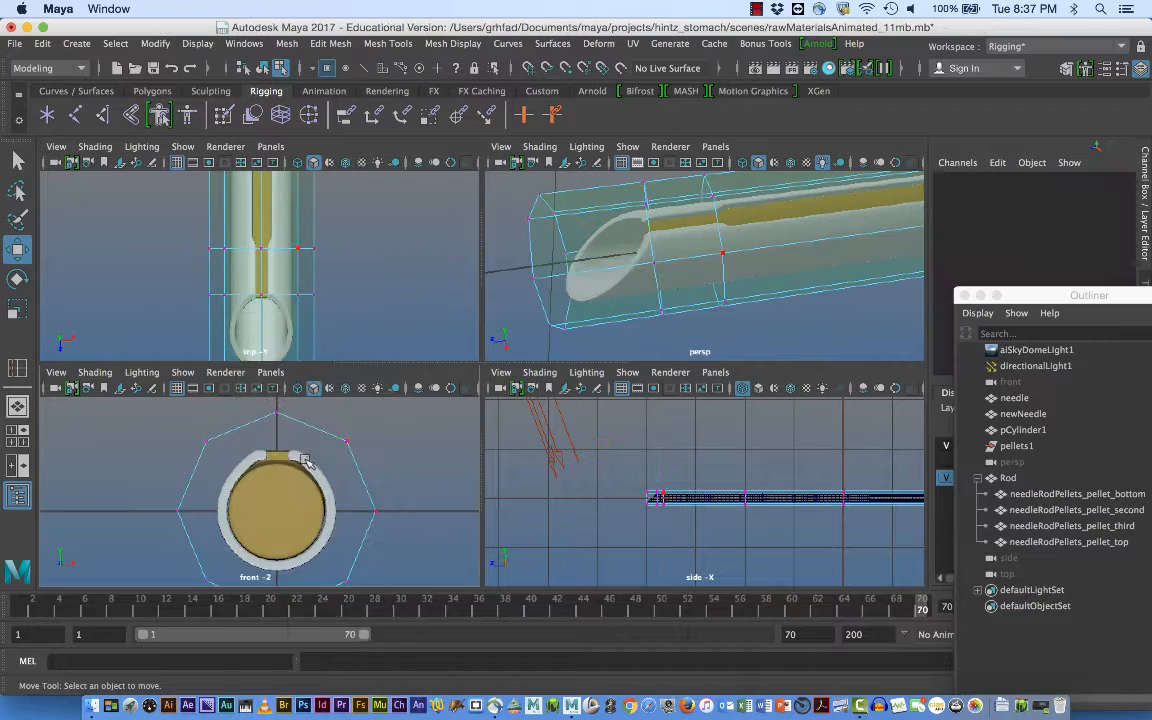
left_click(305, 459)
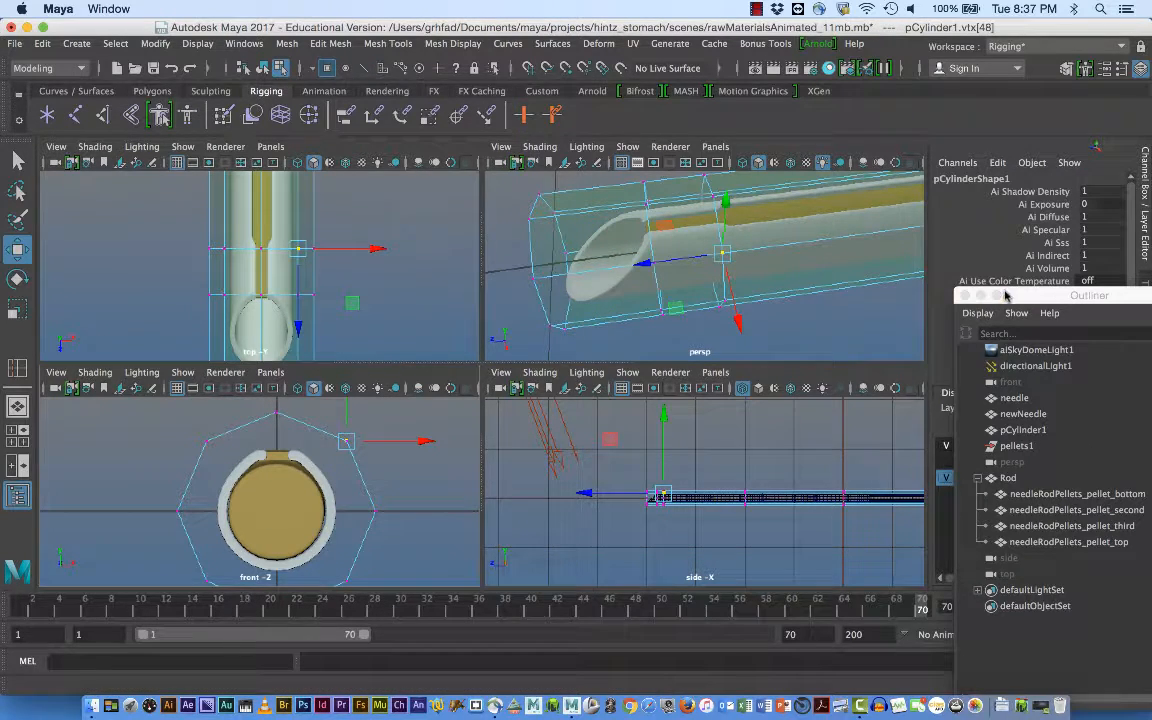
left_click_drag(1033, 295, 609, 122)
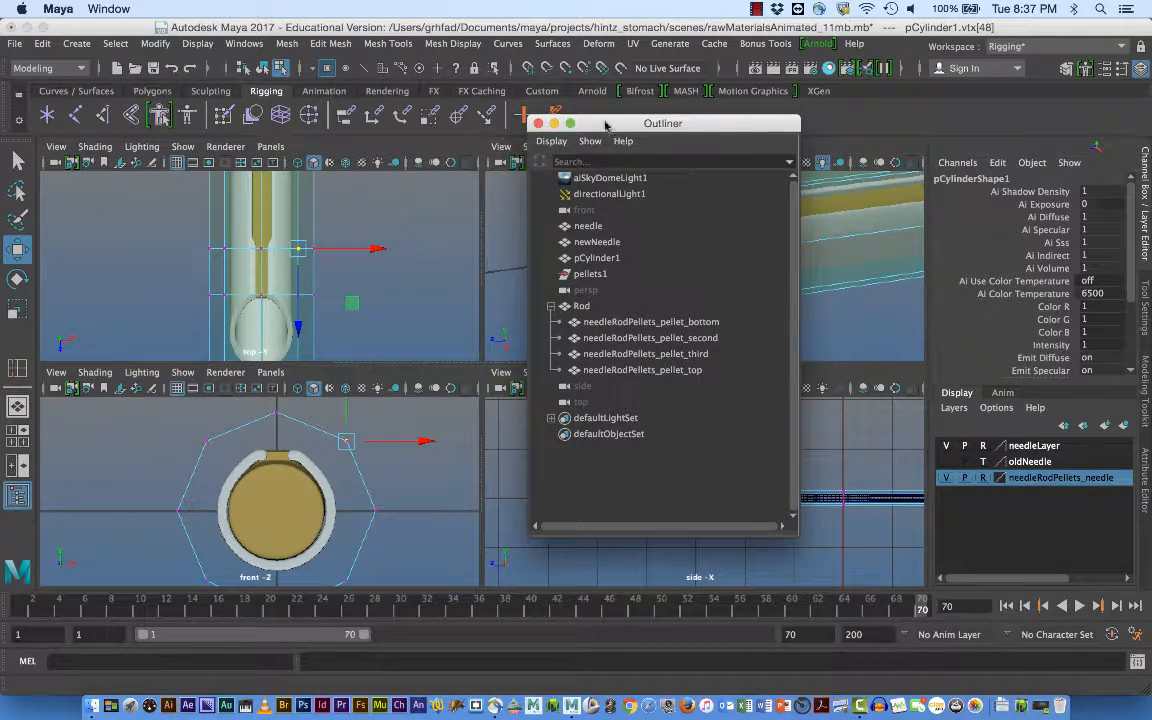
left_click(757, 9)
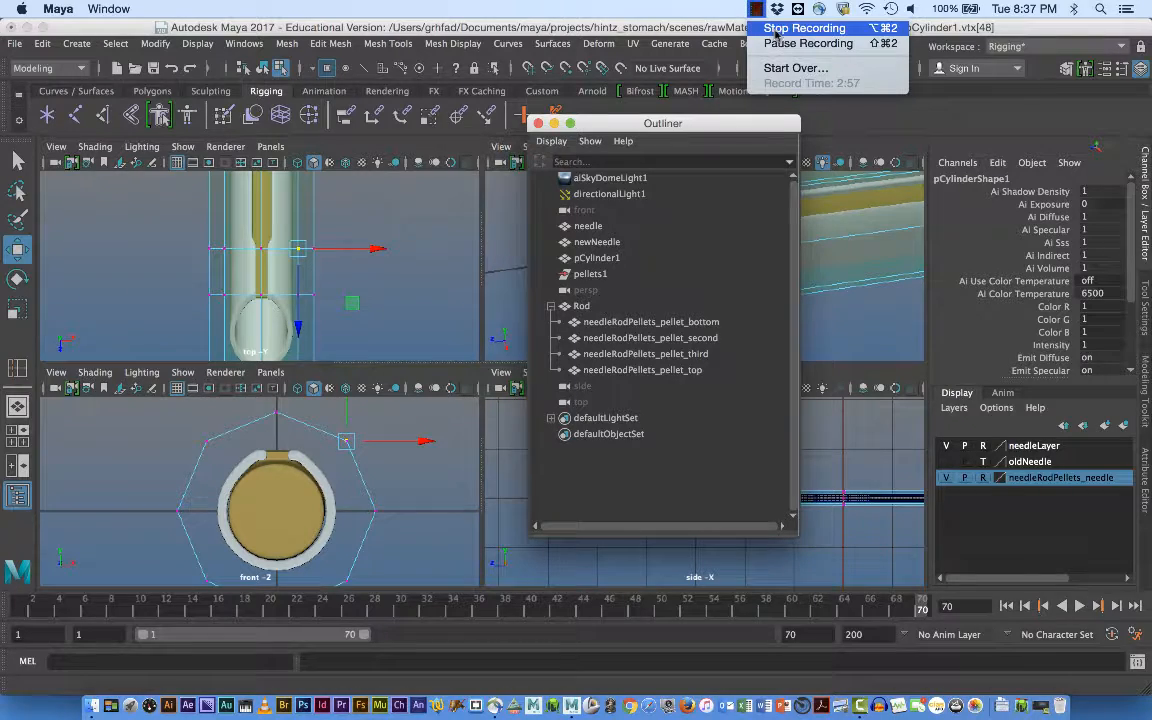
left_click(800, 43)
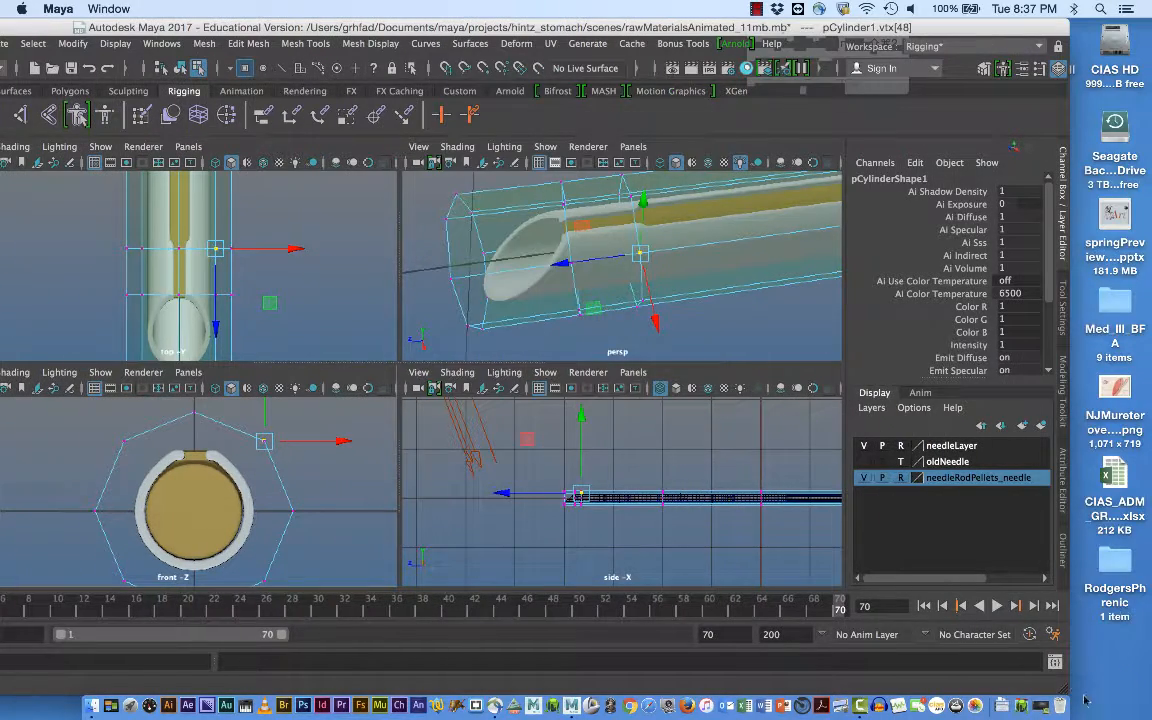
Turn off reference display for needleLayer and show the needle's vertices around the slot near its tip.
left_click_drag(1068, 691, 1136, 691)
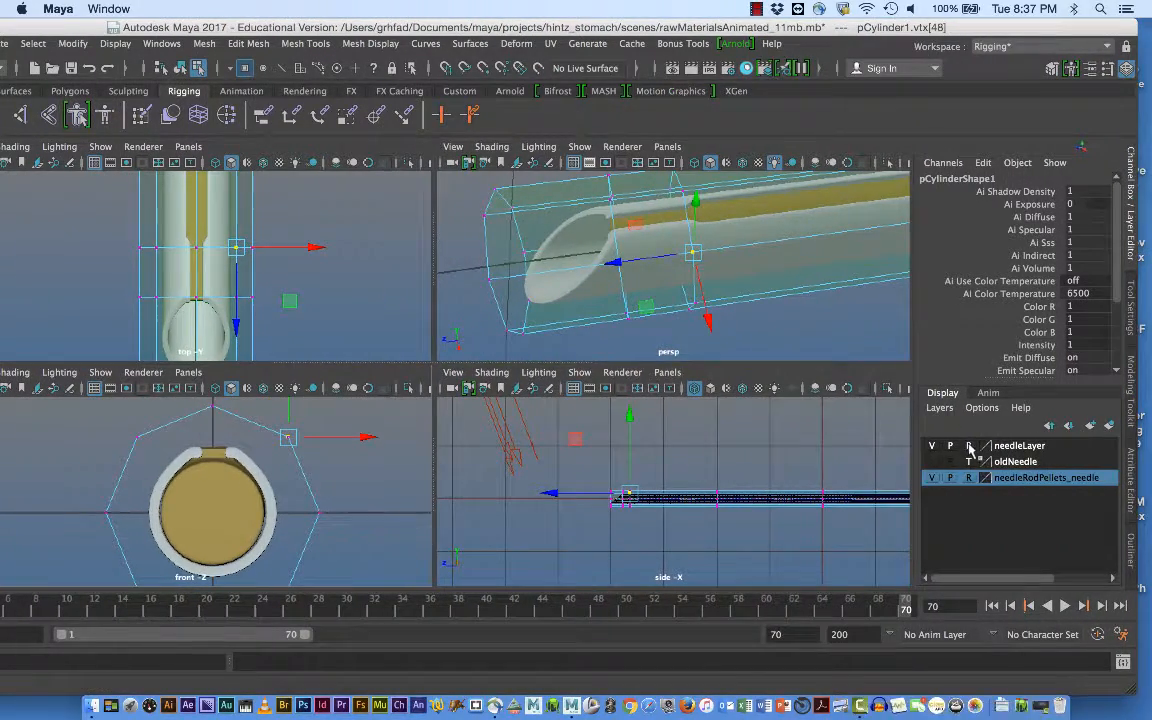
left_click(265, 482)
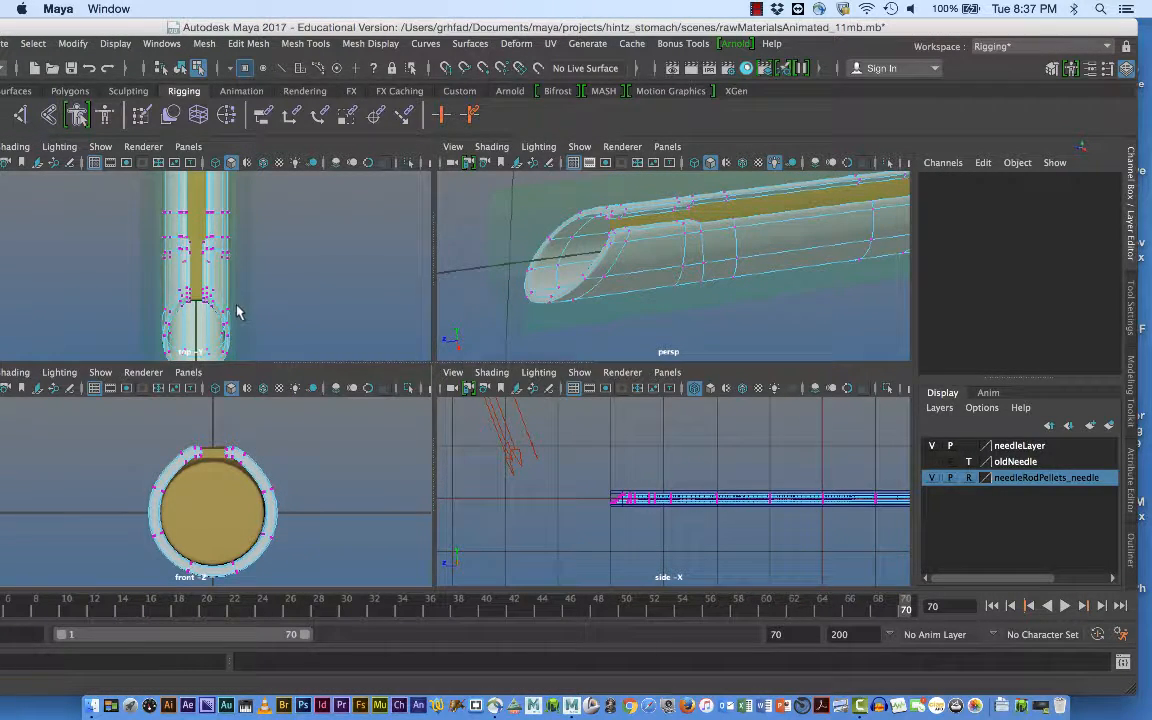
scroll(229, 301, "up", 5)
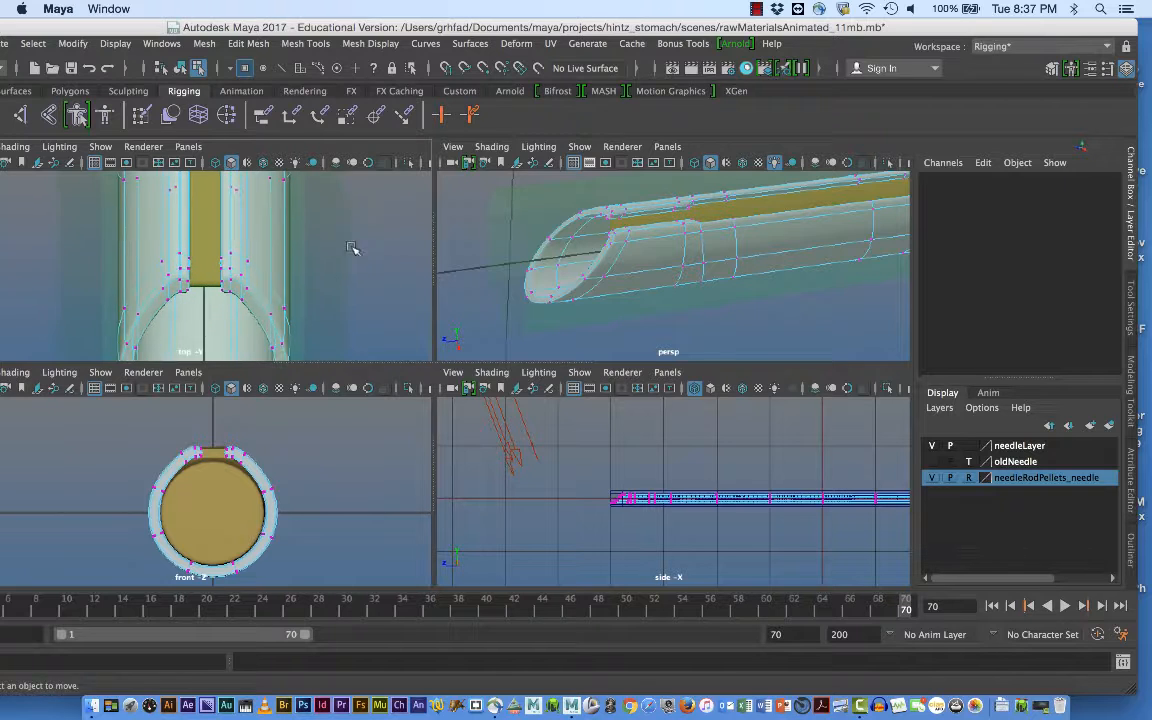
left_click_drag(332, 276, 347, 275, "alt")
middle_click_drag(269, 283, 305, 338, "alt")
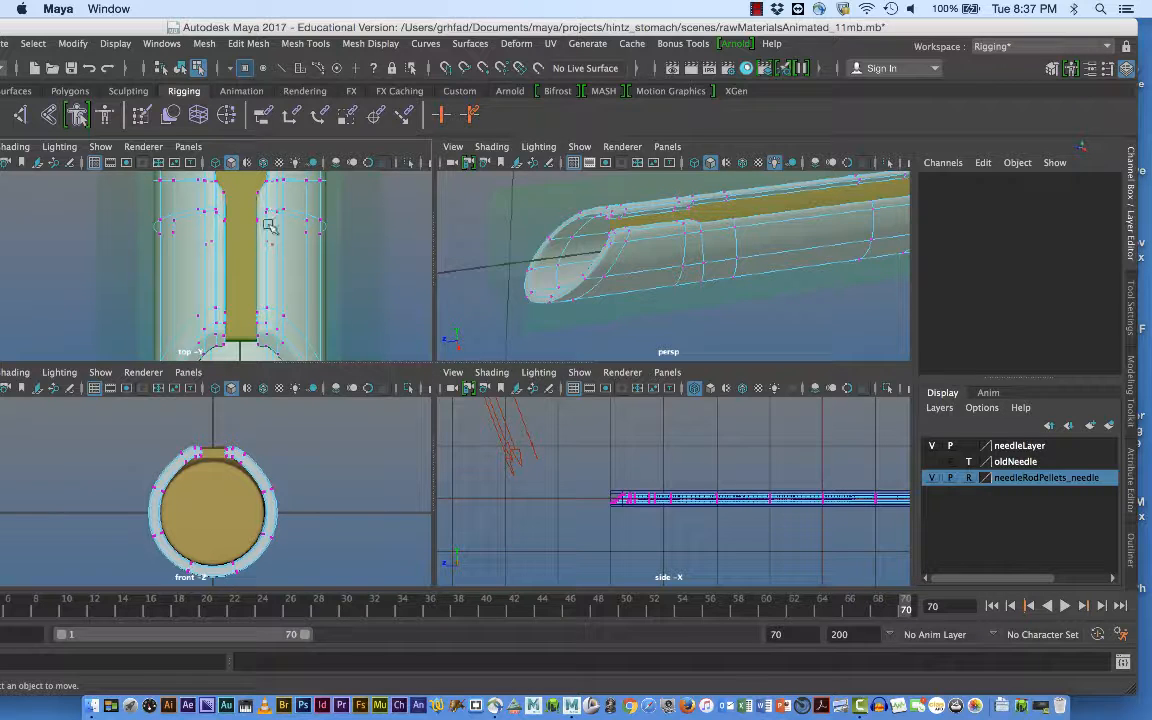
left_click(282, 314)
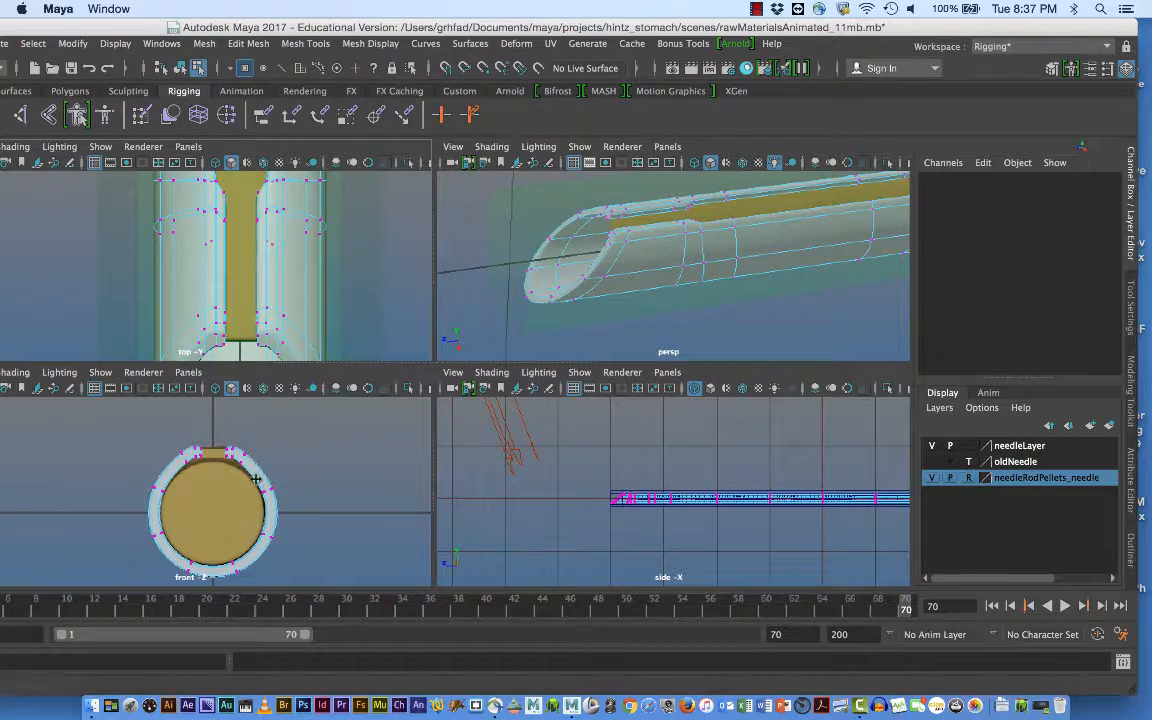
Select the transparent cylinder as a whole object and insert two edge loops across the long section just behind its tip loops.
right_click_drag(255, 245, 337, 224)
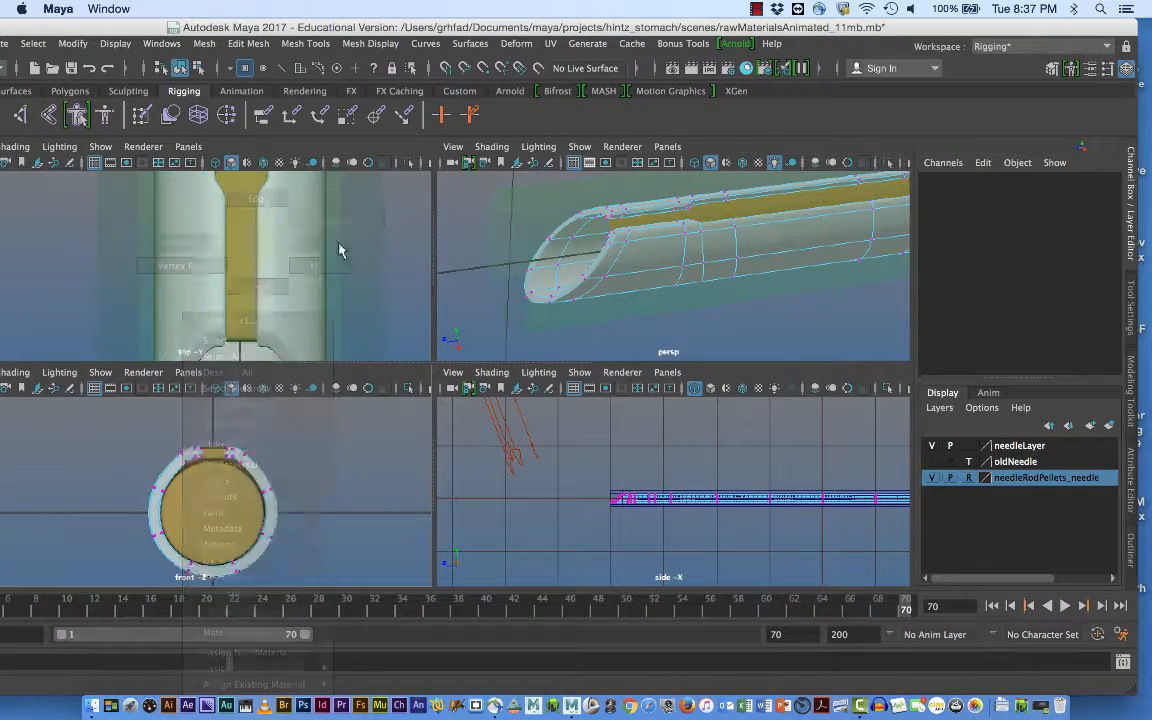
left_click(347, 270)
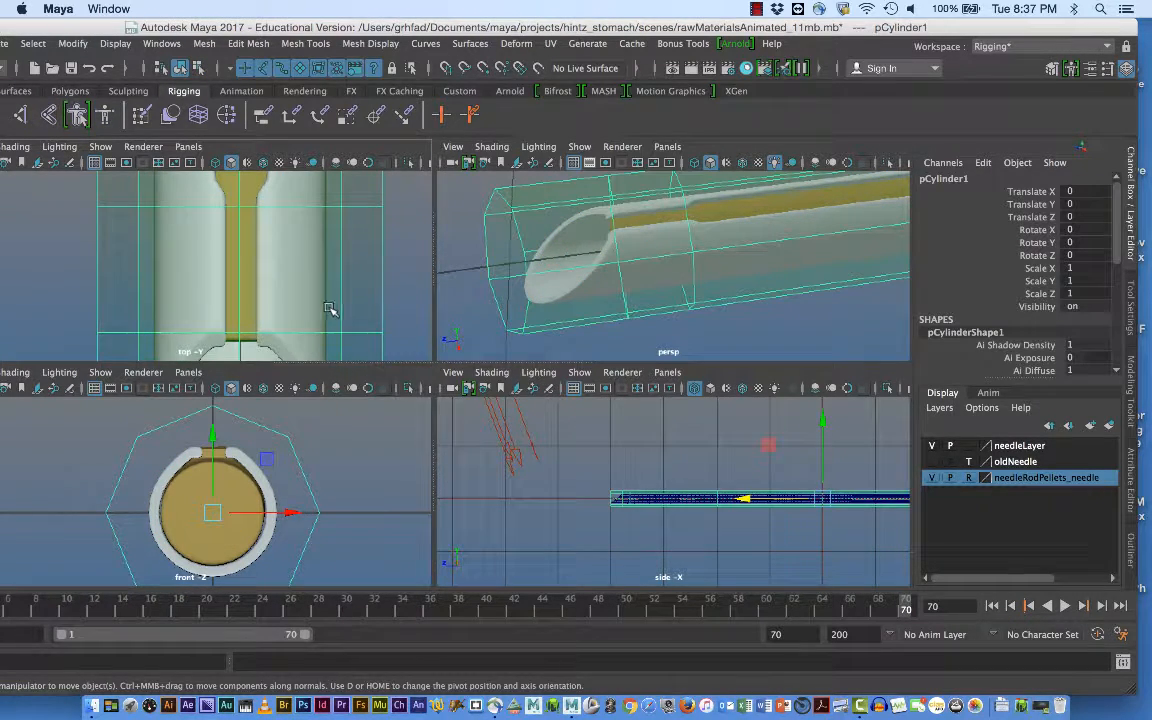
scroll(298, 298, "down", 6)
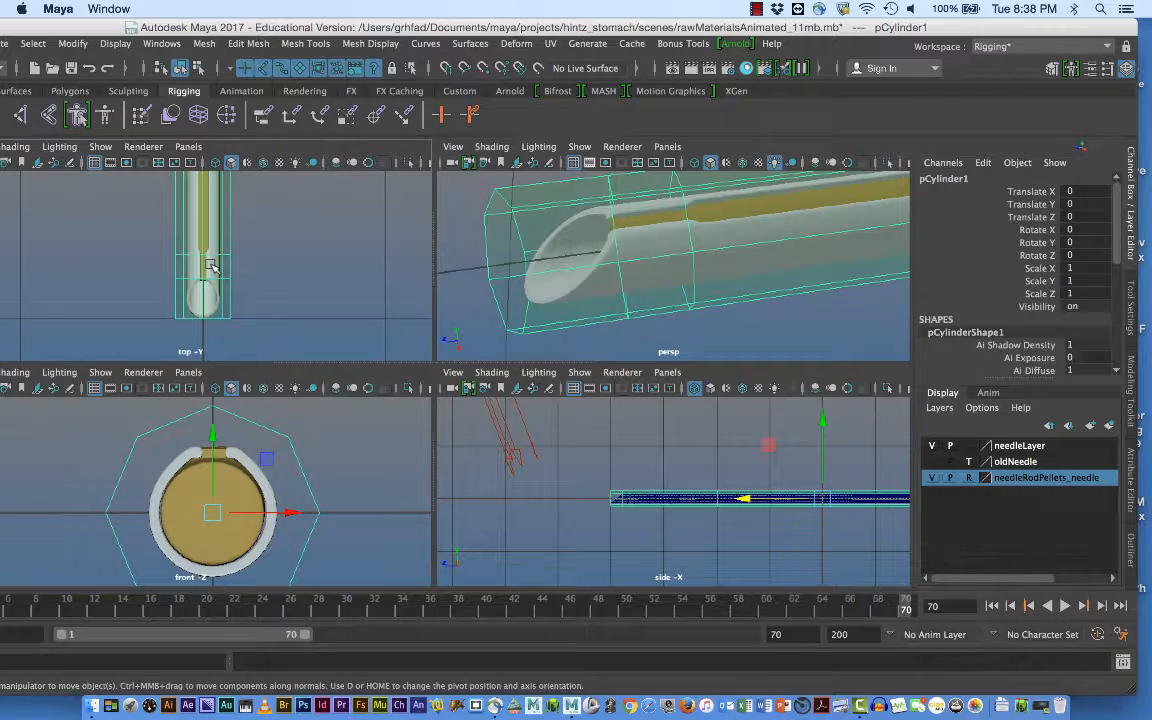
scroll(771, 293, "down", 7)
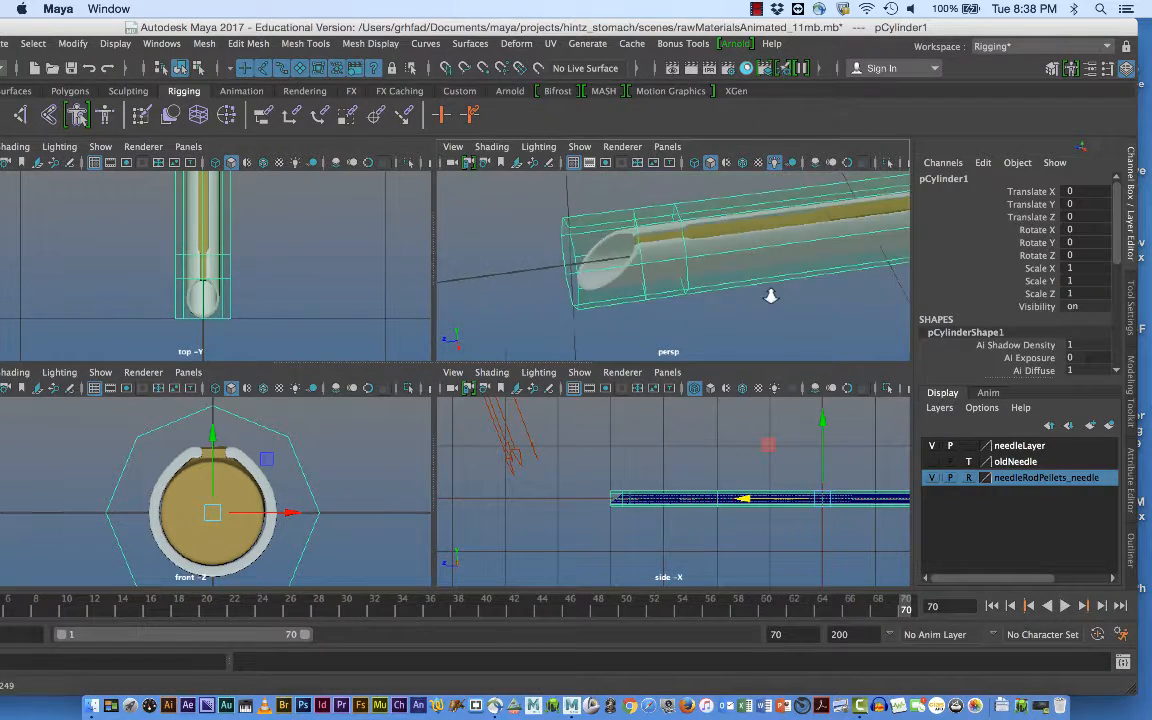
left_click_drag(760, 300, 617, 291, "alt")
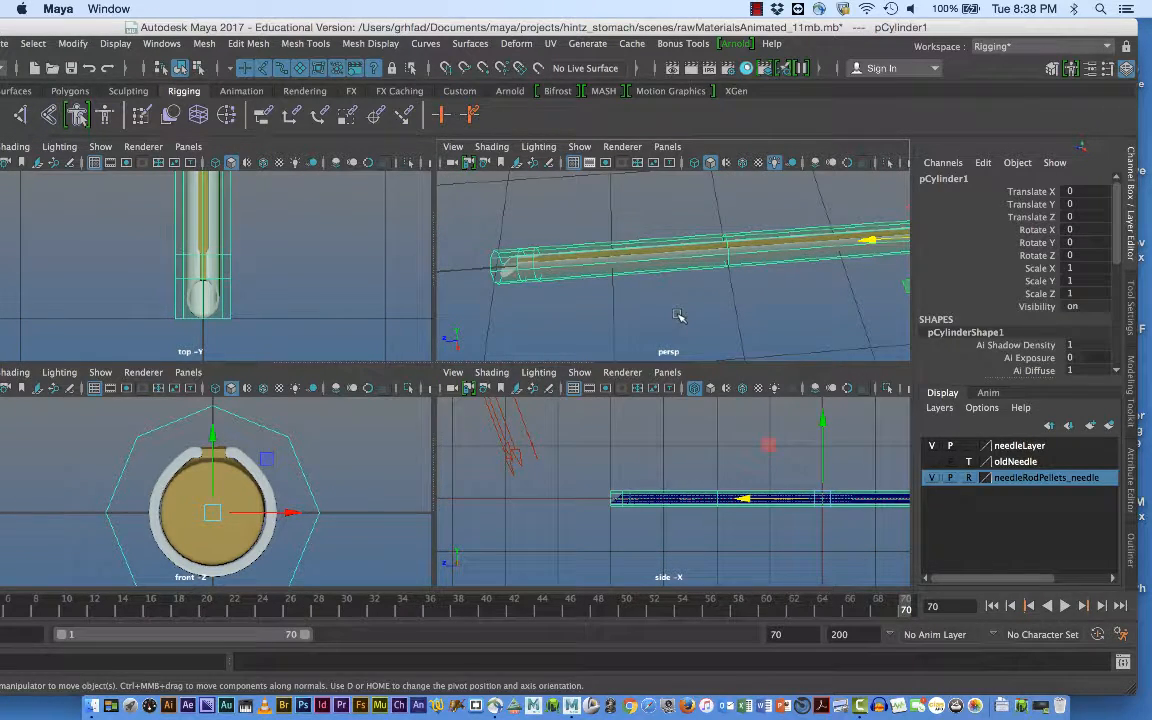
middle_click_drag(308, 275, 342, 262, "alt")
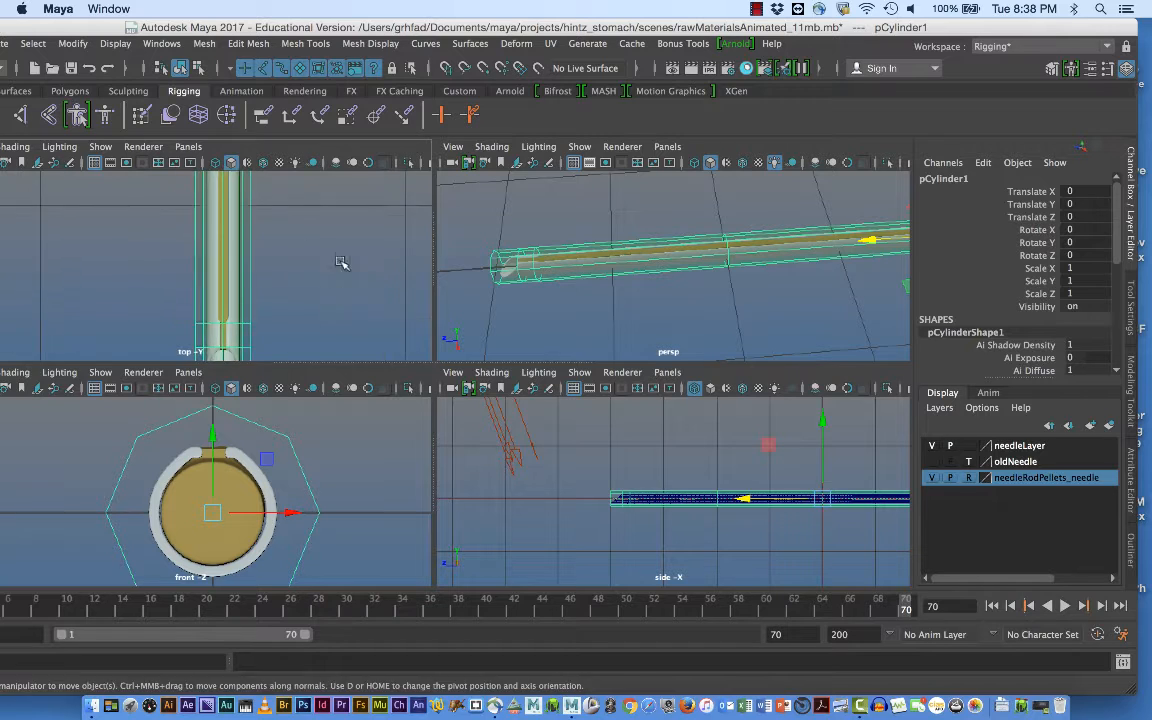
scroll(340, 262, "down", 5)
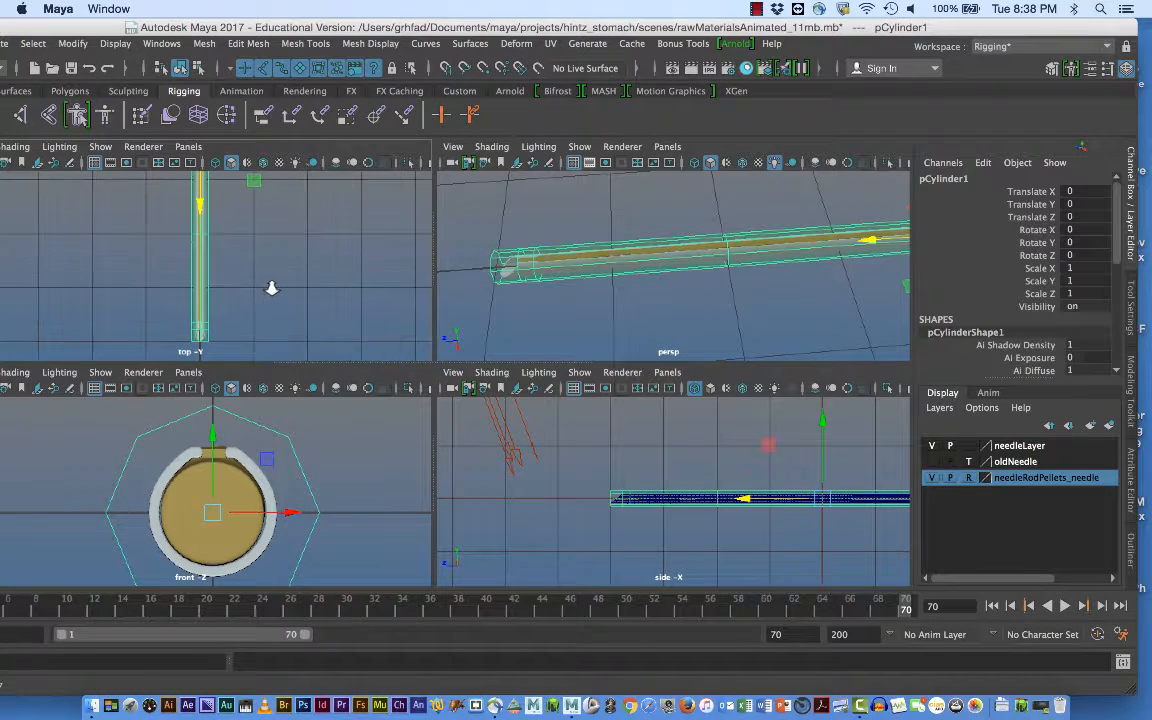
left_click(305, 44)
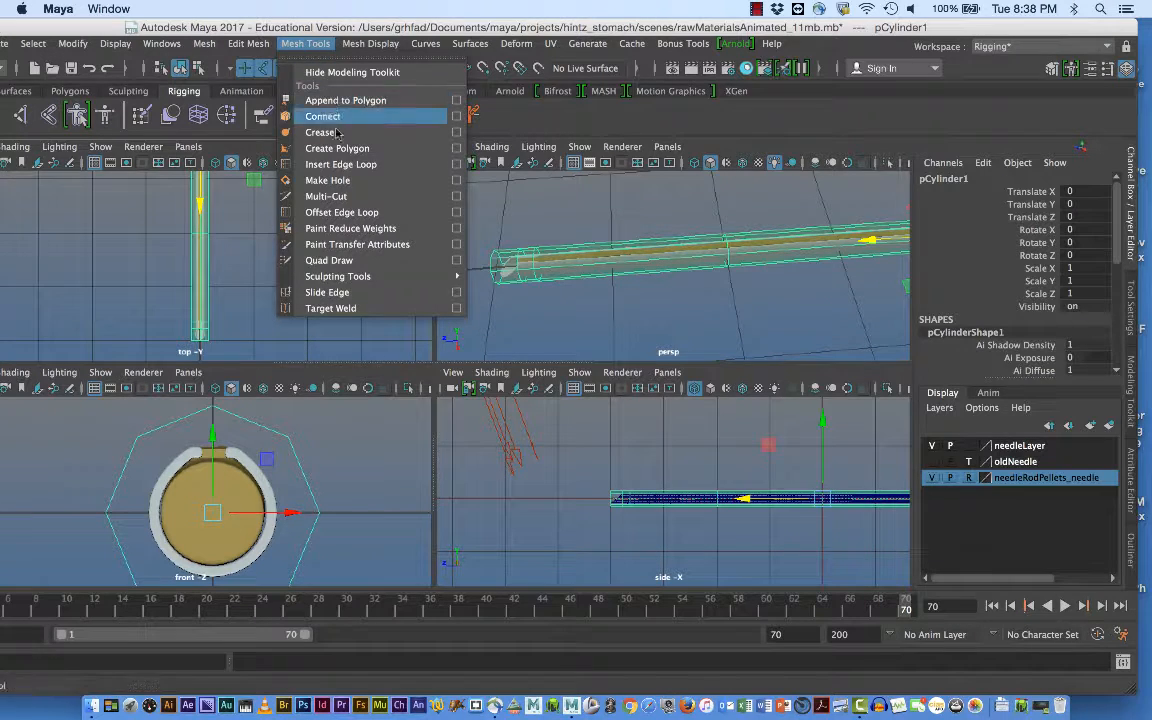
left_click(340, 164)
left_click(205, 270)
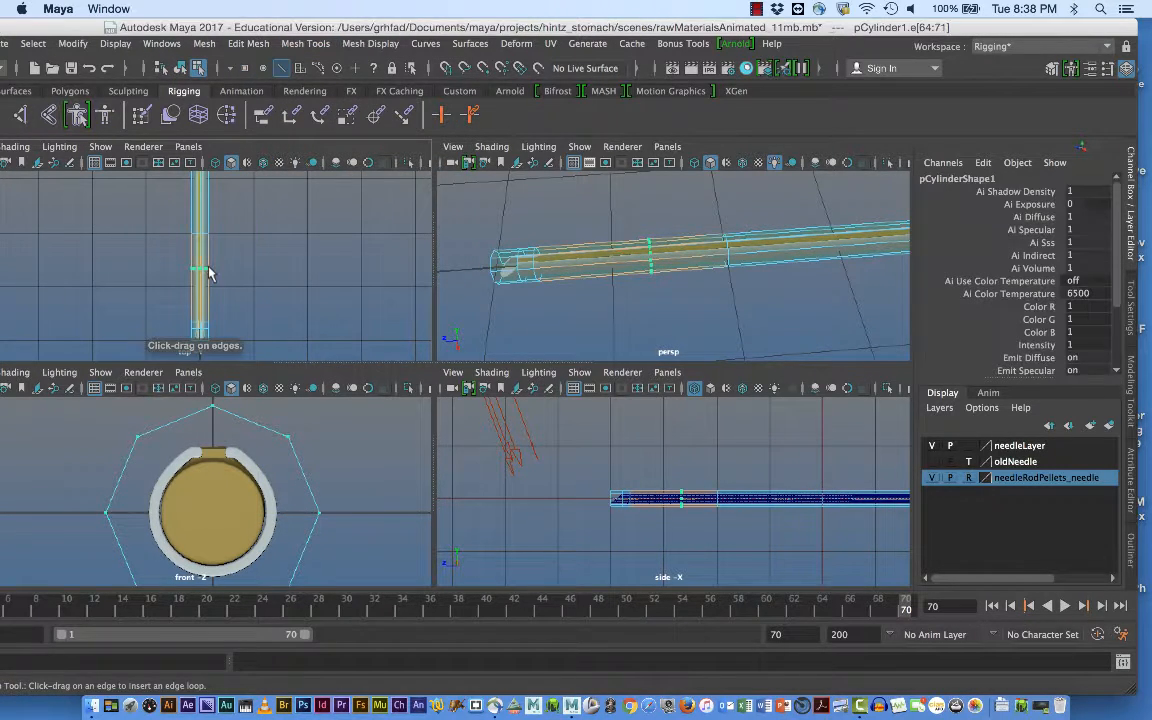
left_click_drag(208, 272, 208, 292)
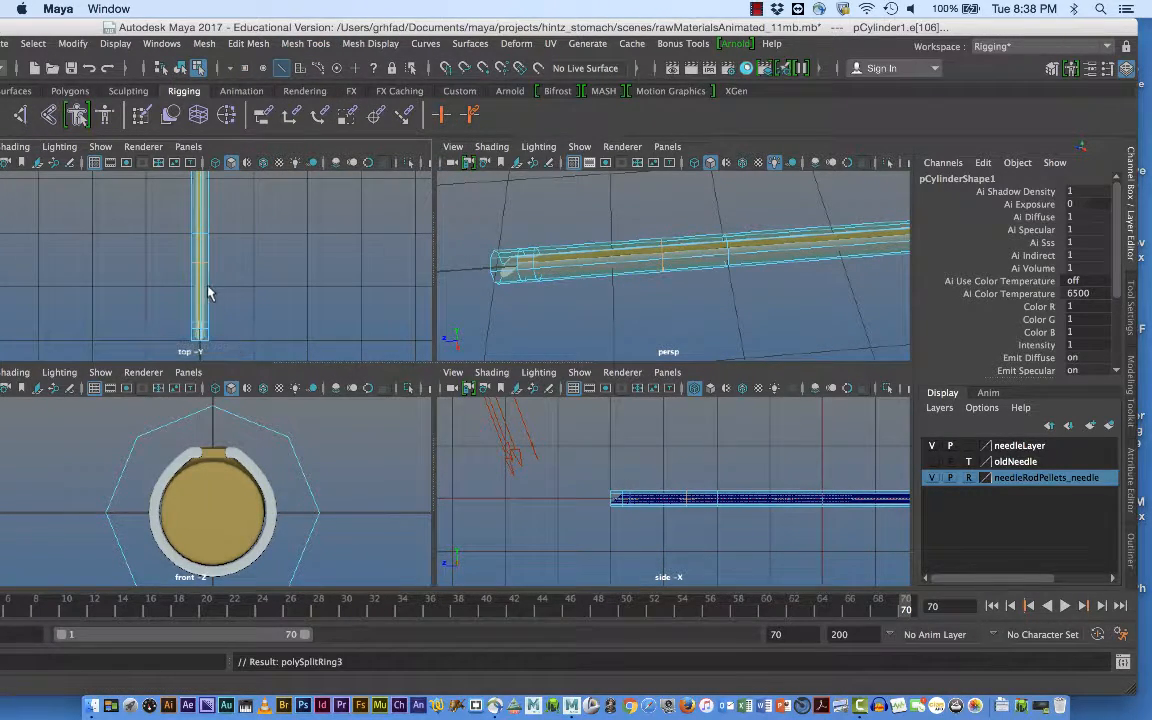
left_click(205, 321)
Insert three more edge loops along the rest of the cylinder, each roughly halfway across one of the remaining long sections.
middle_click_drag(632, 264, 601, 305, "alt")
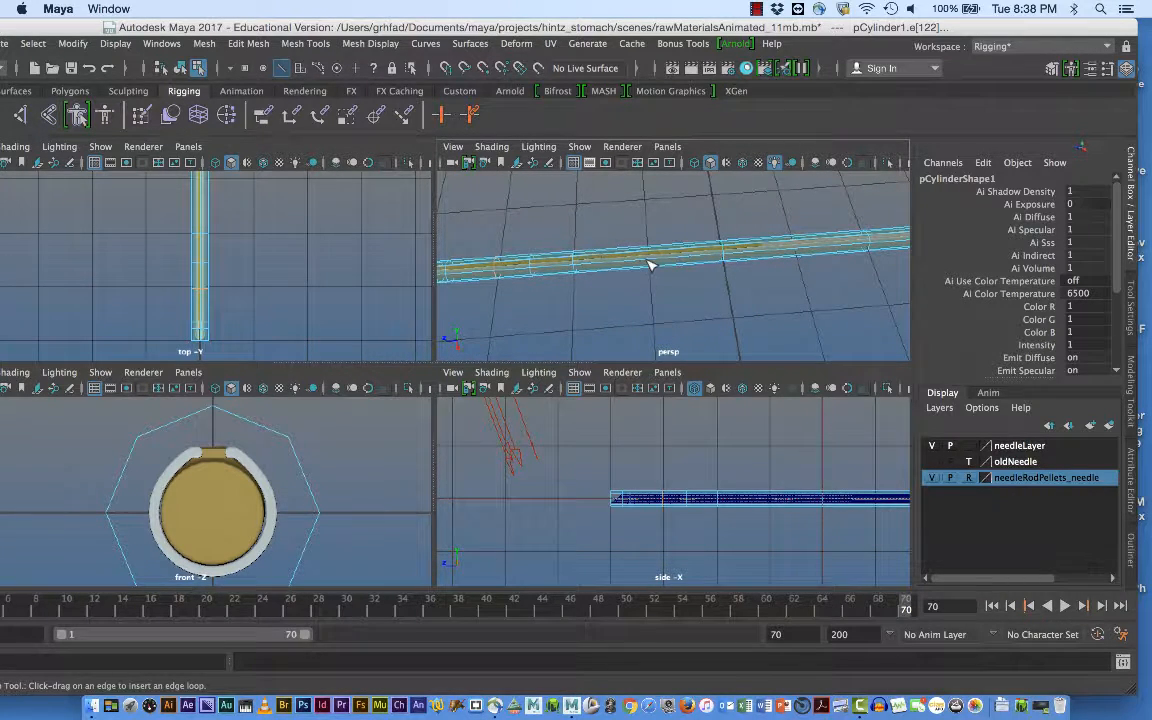
left_click(646, 261)
left_click(799, 251)
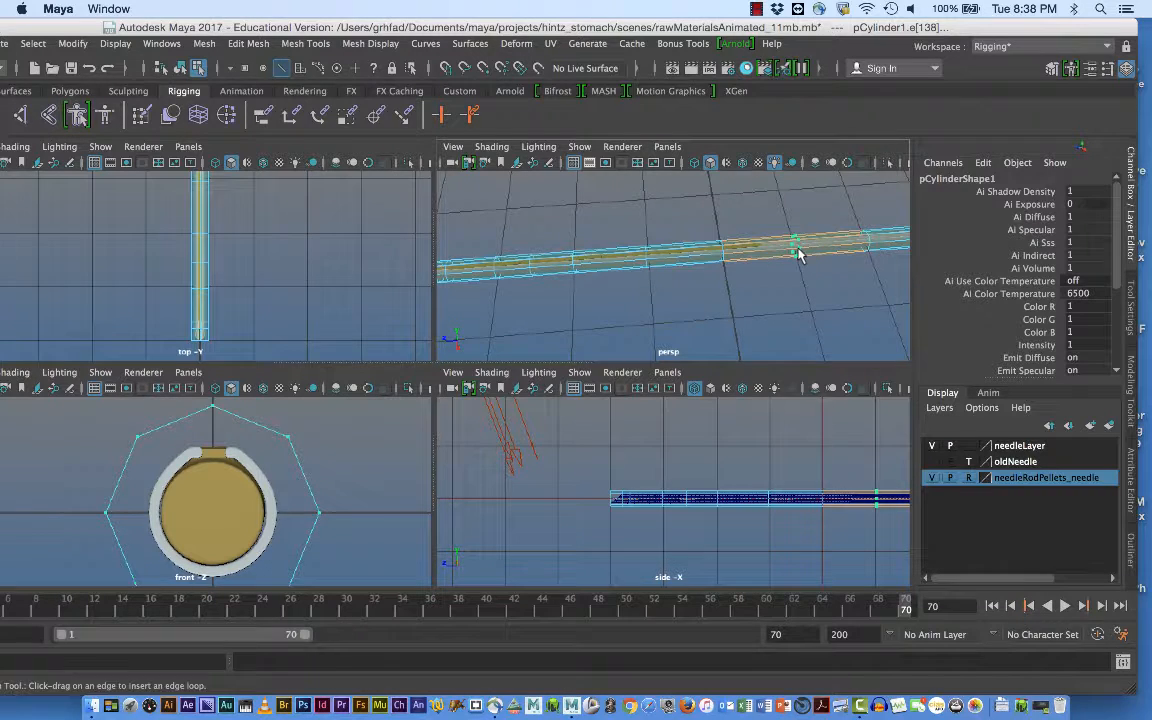
middle_click_drag(884, 265, 692, 262, "alt")
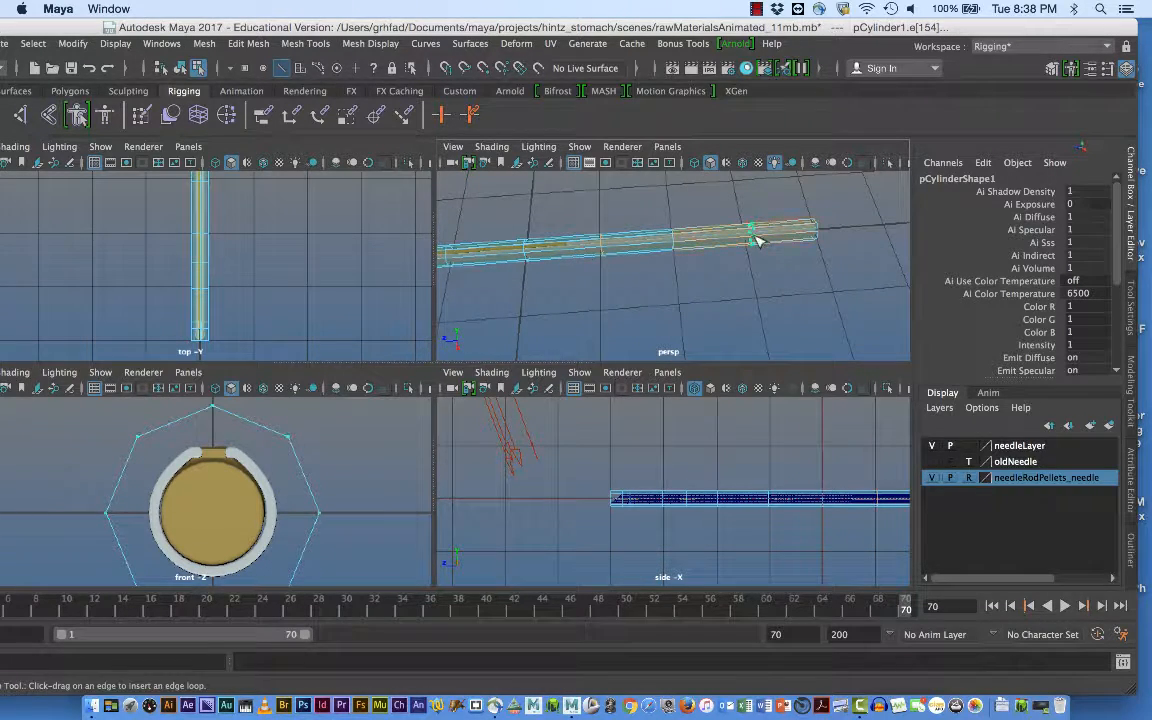
left_click_drag(692, 288, 658, 275, "alt")
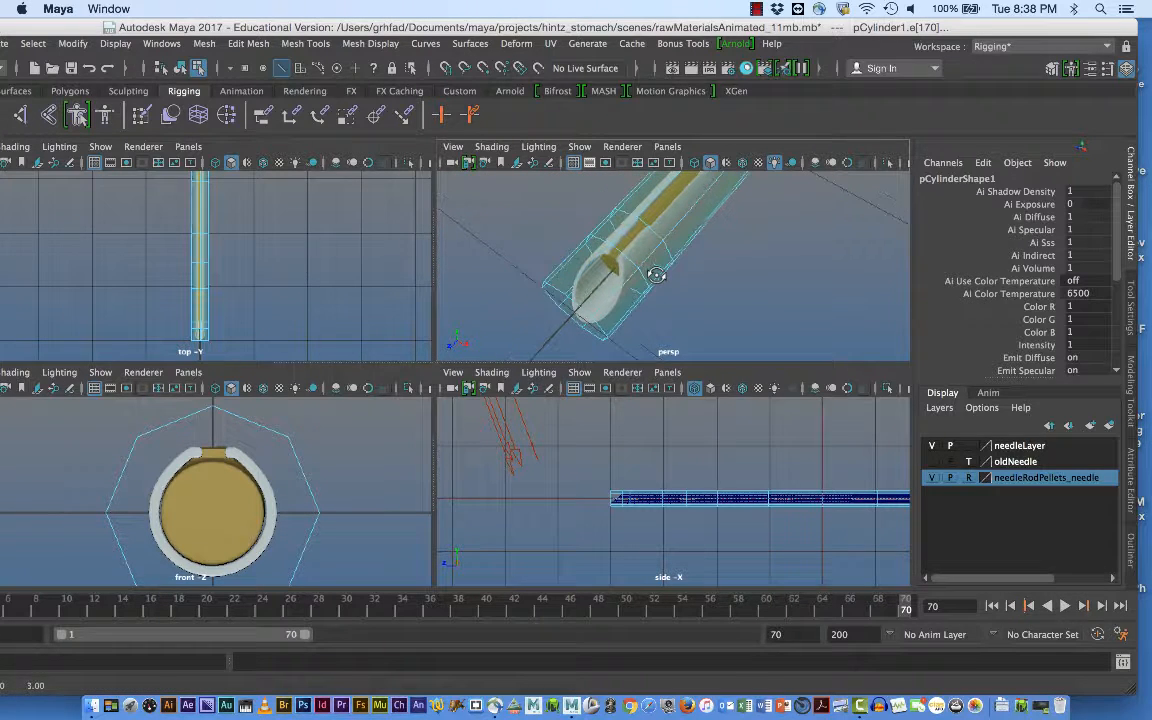
left_click_drag(68, 26, 142, 28)
left_click(756, 9)
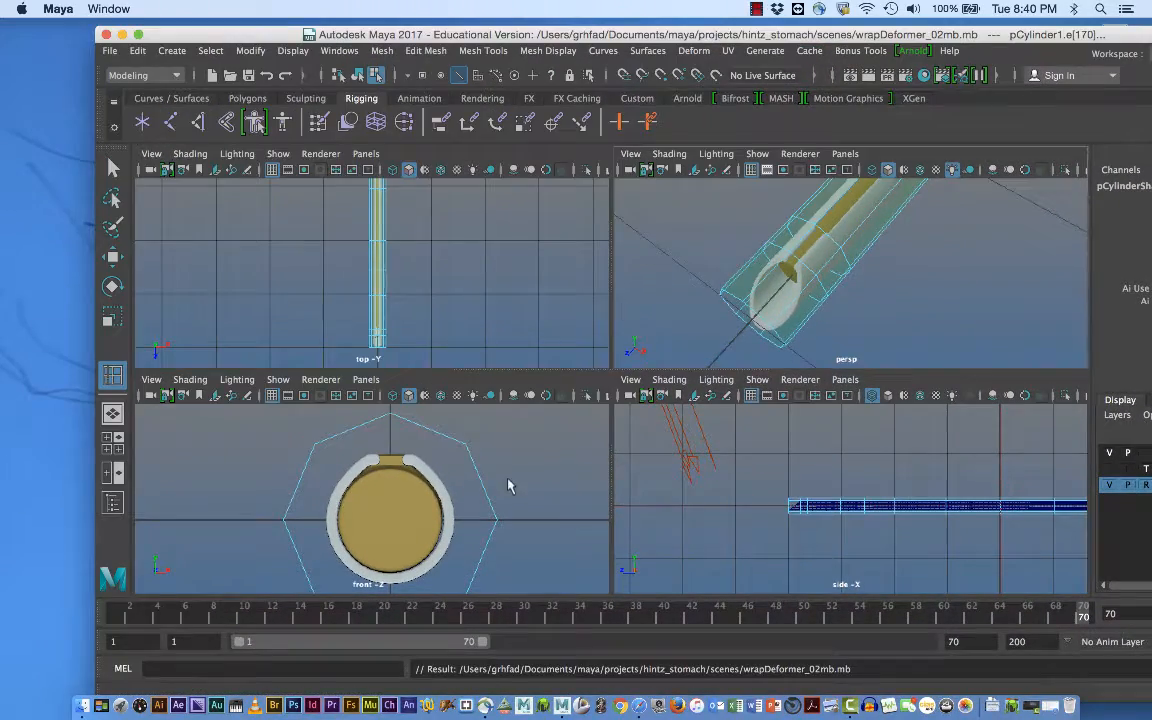
Return to object selection, select the transparent cylinder, and resize the window so the whole interface fits on screen.
right_click_drag(486, 474, 545, 460)
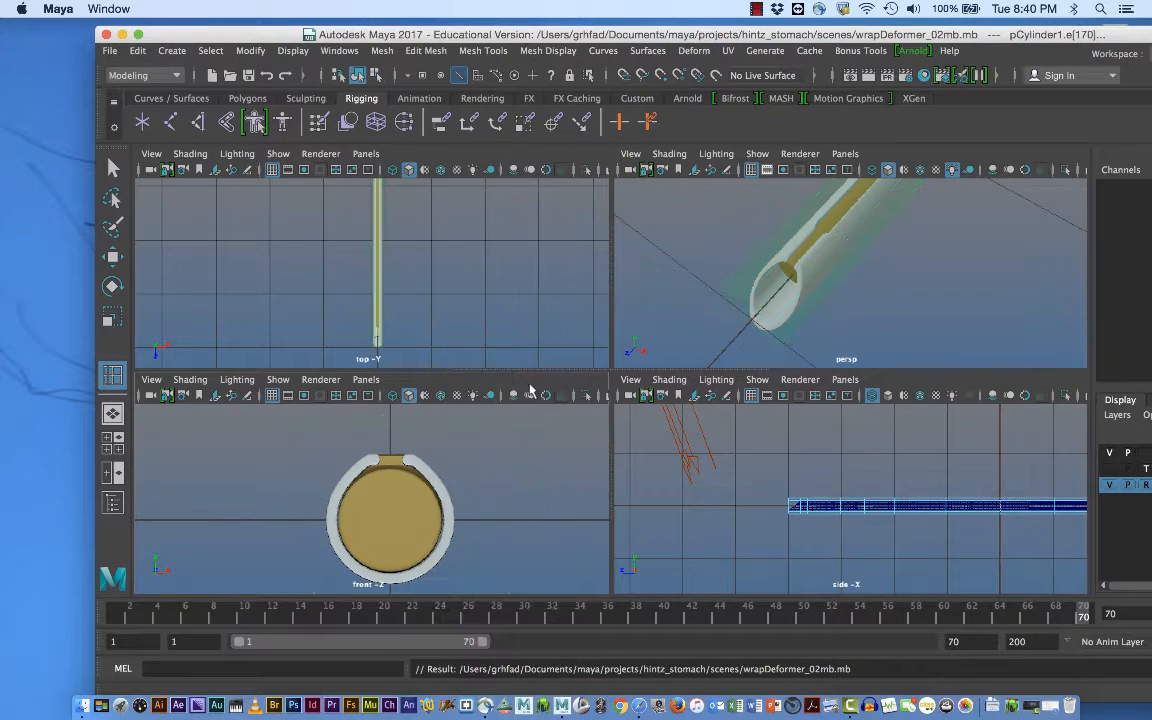
left_click(791, 335)
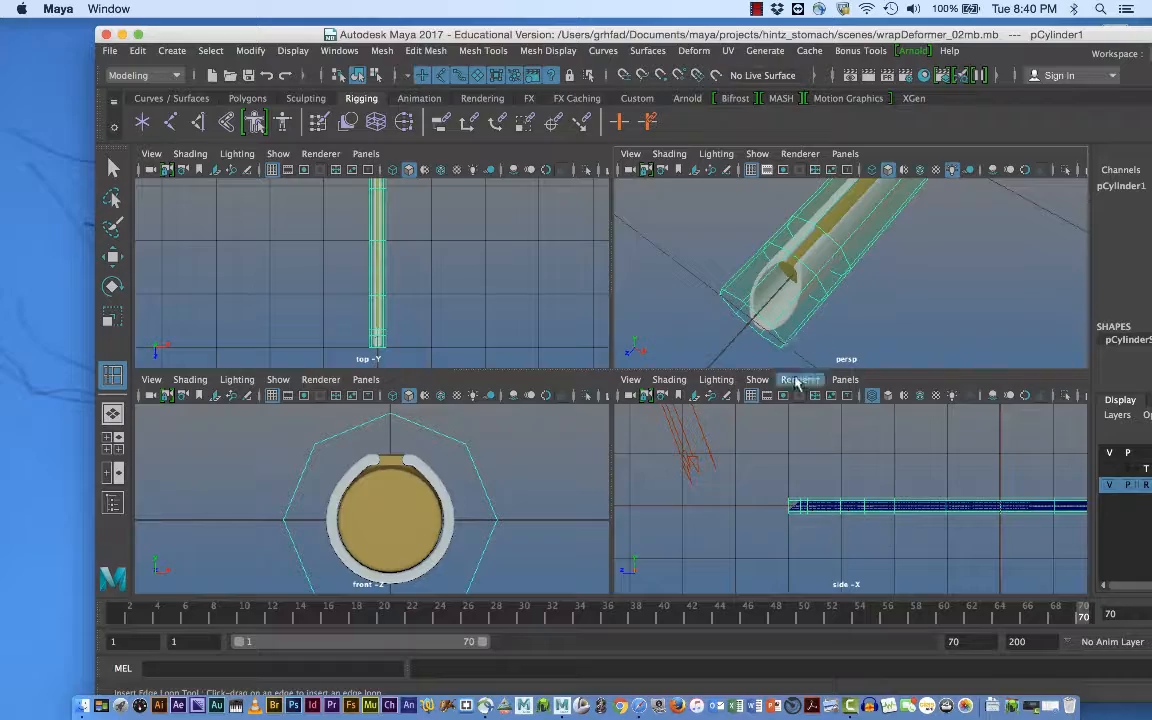
left_click_drag(523, 28, 383, 20)
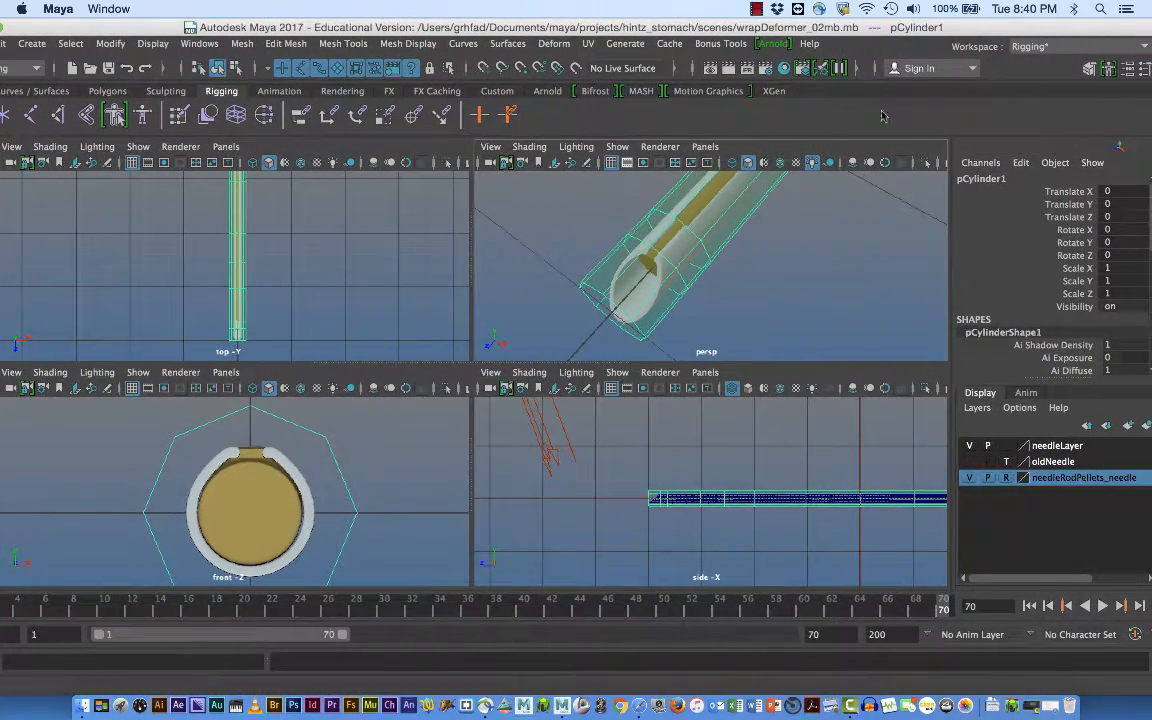
left_click_drag(1001, 22, 909, 22)
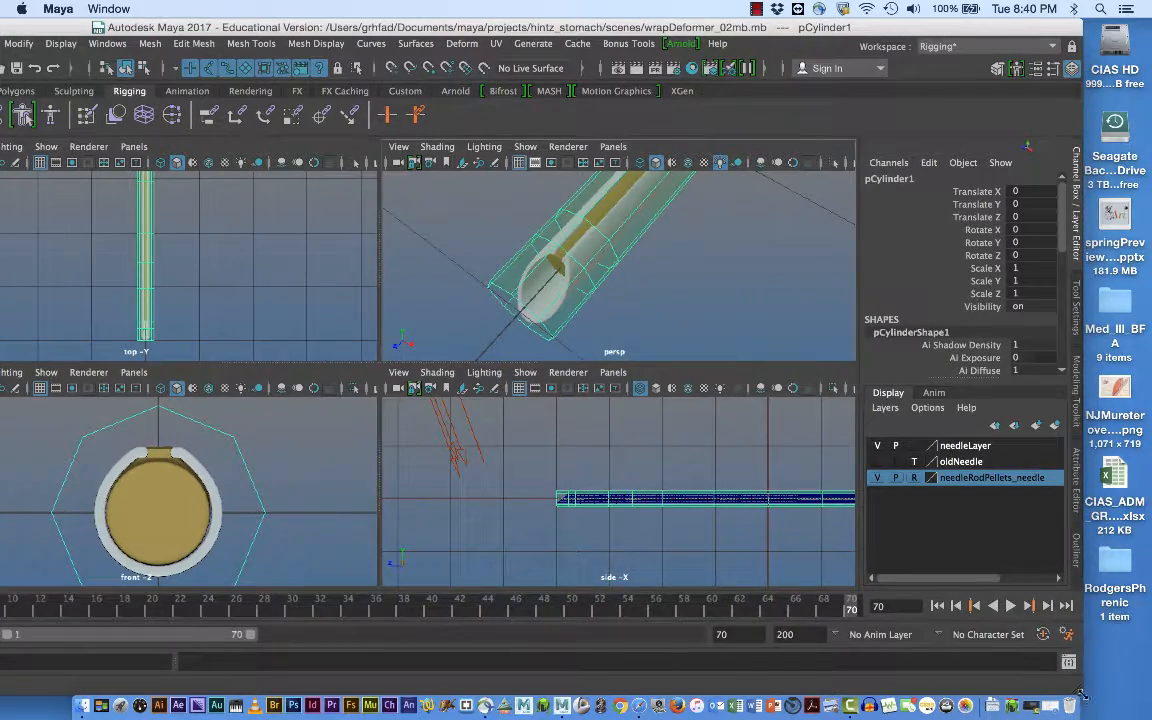
left_click_drag(1080, 693, 1008, 690)
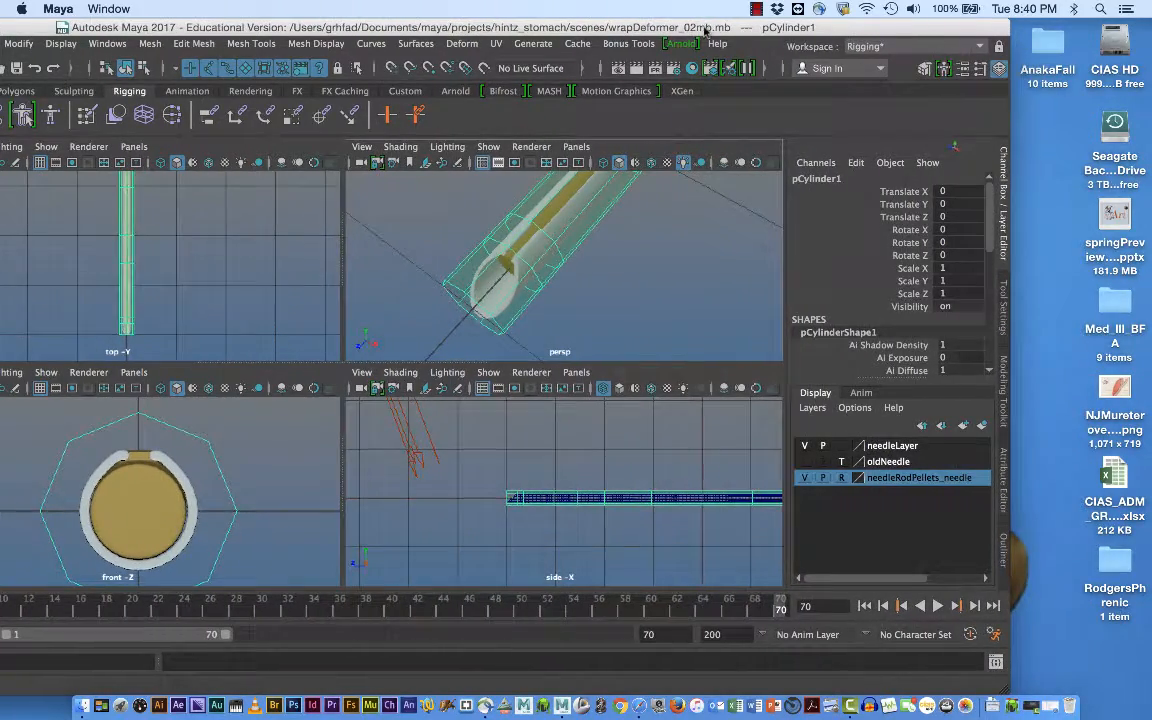
double_click(706, 30)
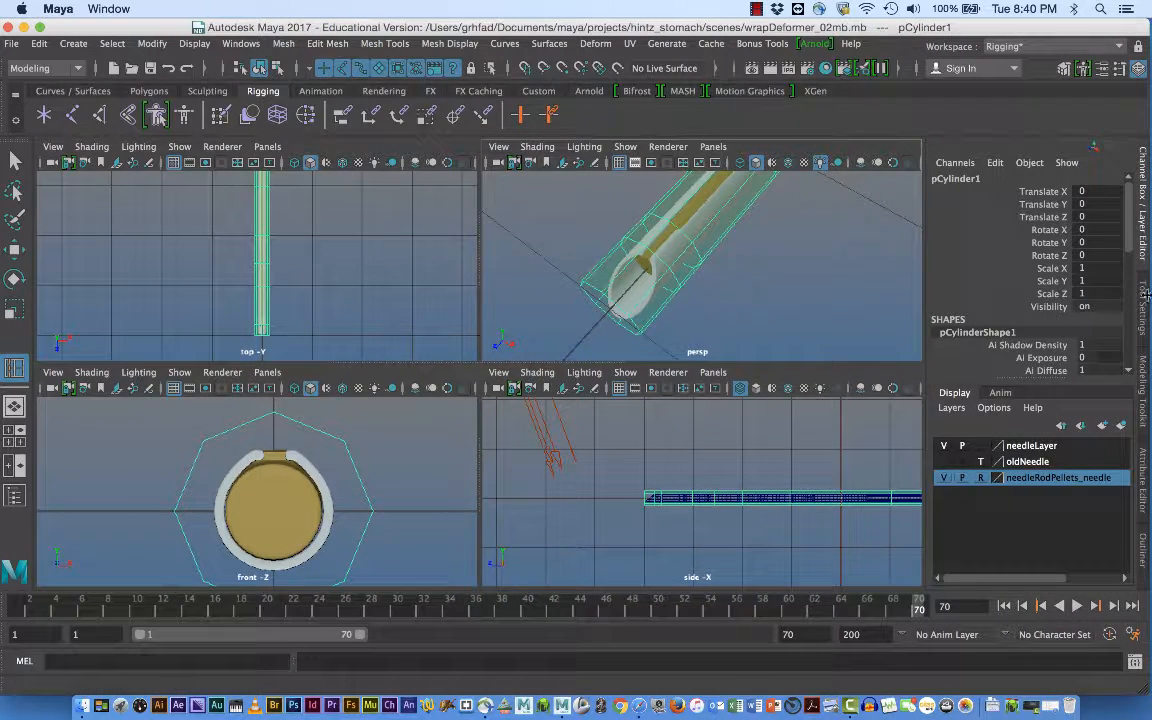
Delete the selected cylinder's construction history and freeze its transformations.
left_click(39, 44)
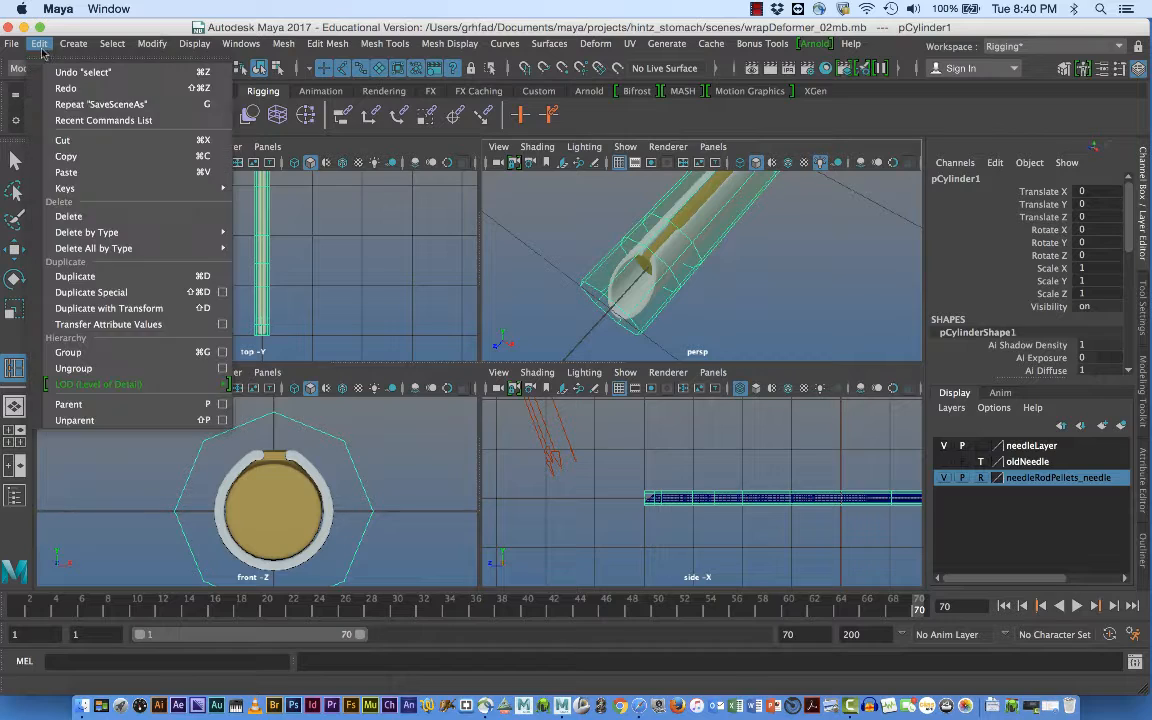
mouse_move(78, 236)
left_click(256, 243)
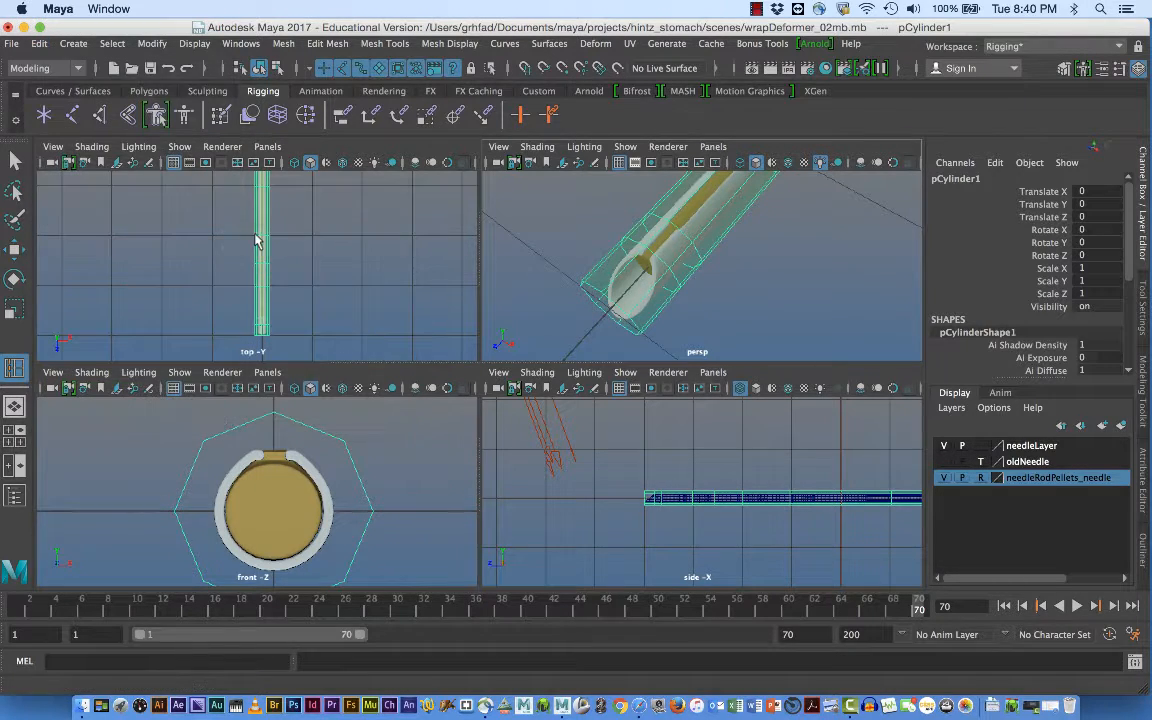
left_click(154, 44)
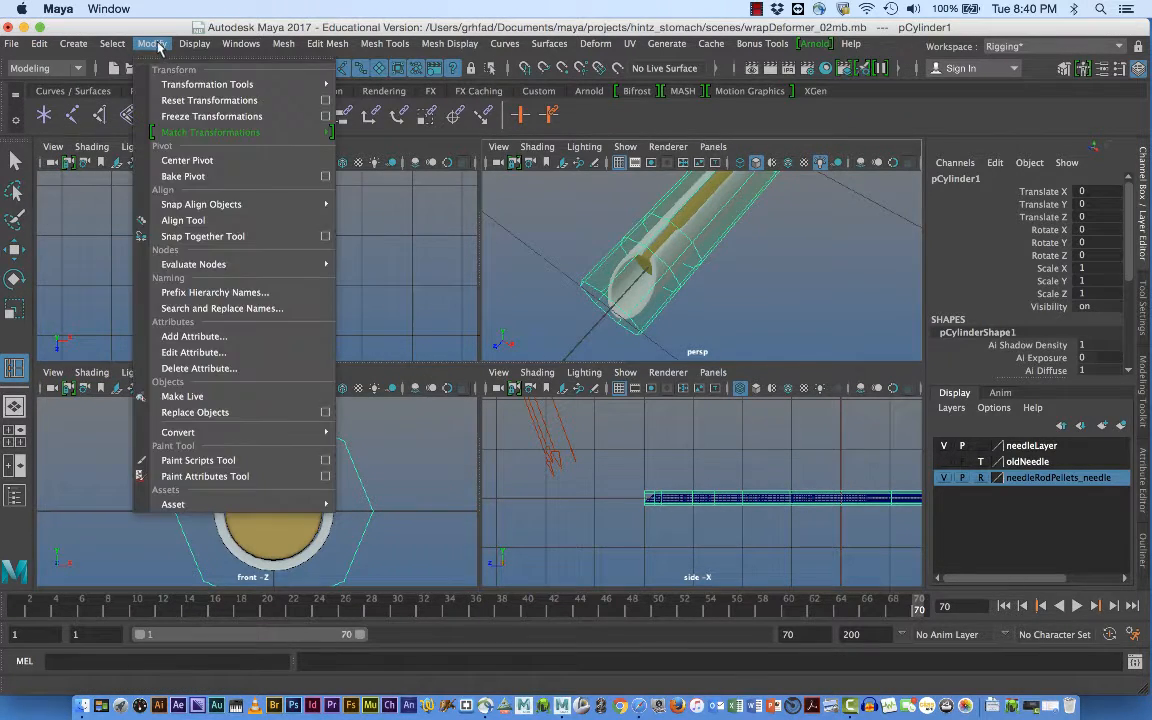
left_click(188, 120)
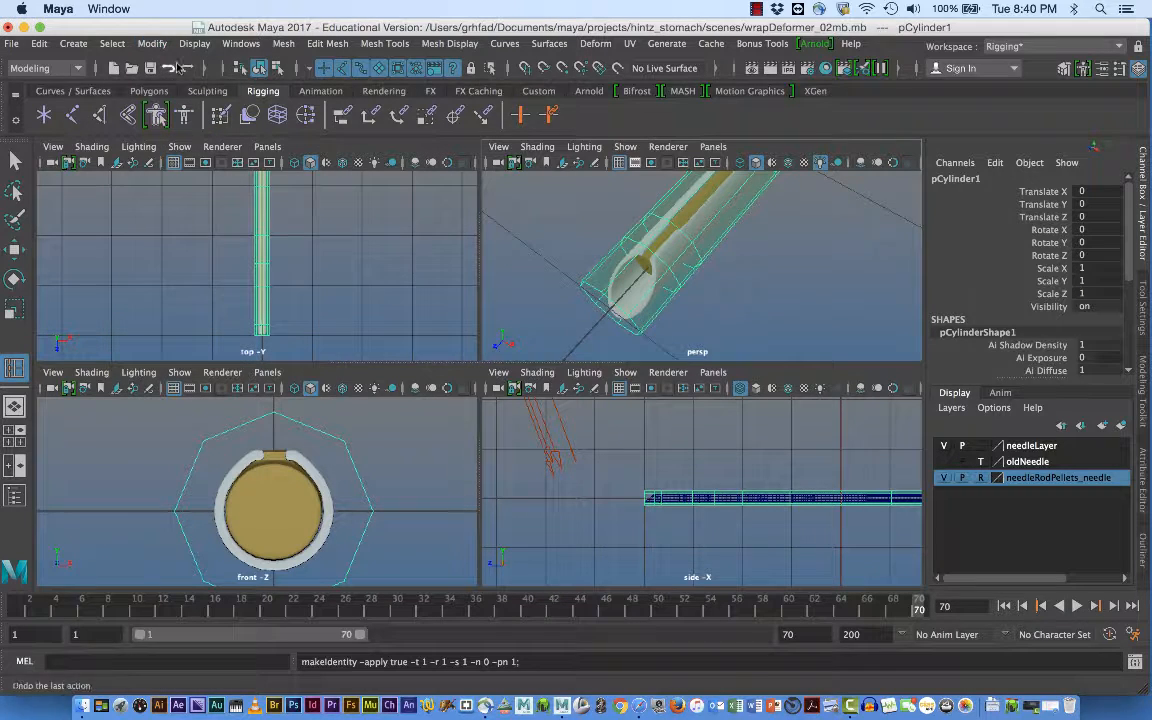
Center the pivot of the selected transparent cylinder.
left_click(154, 44)
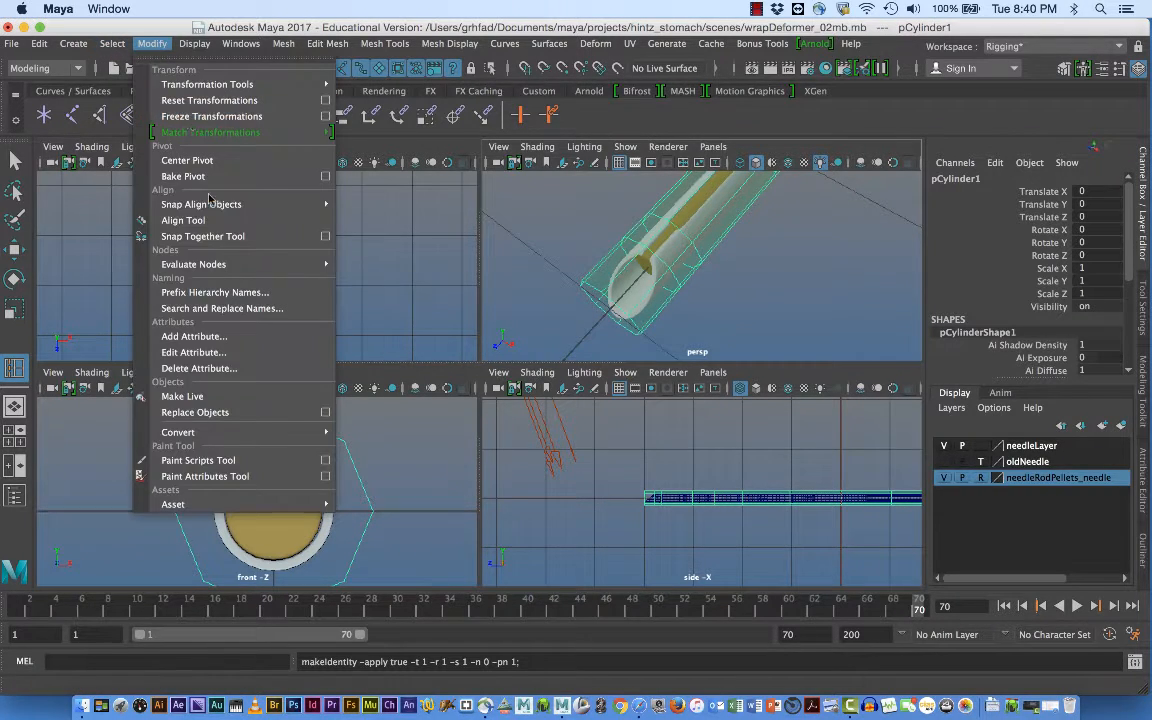
mouse_move(211, 208)
left_click(207, 162)
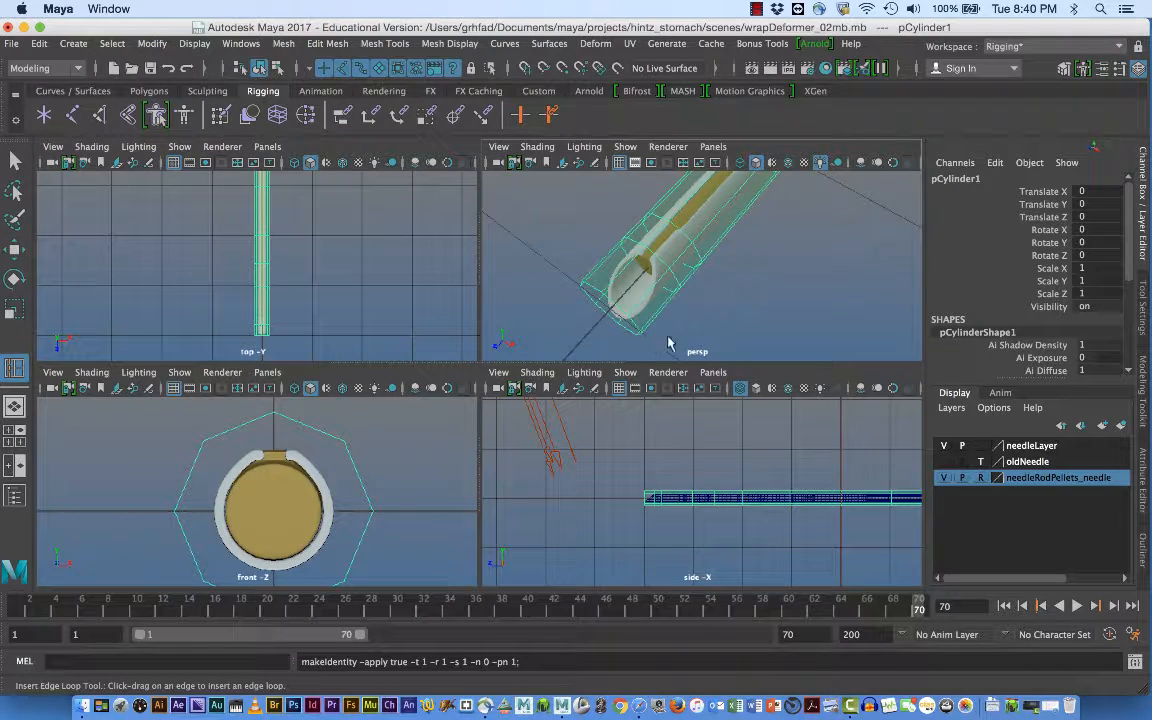
Try to select the needle and the surrounding transparent cylinder together in the viewports.
left_click(332, 508)
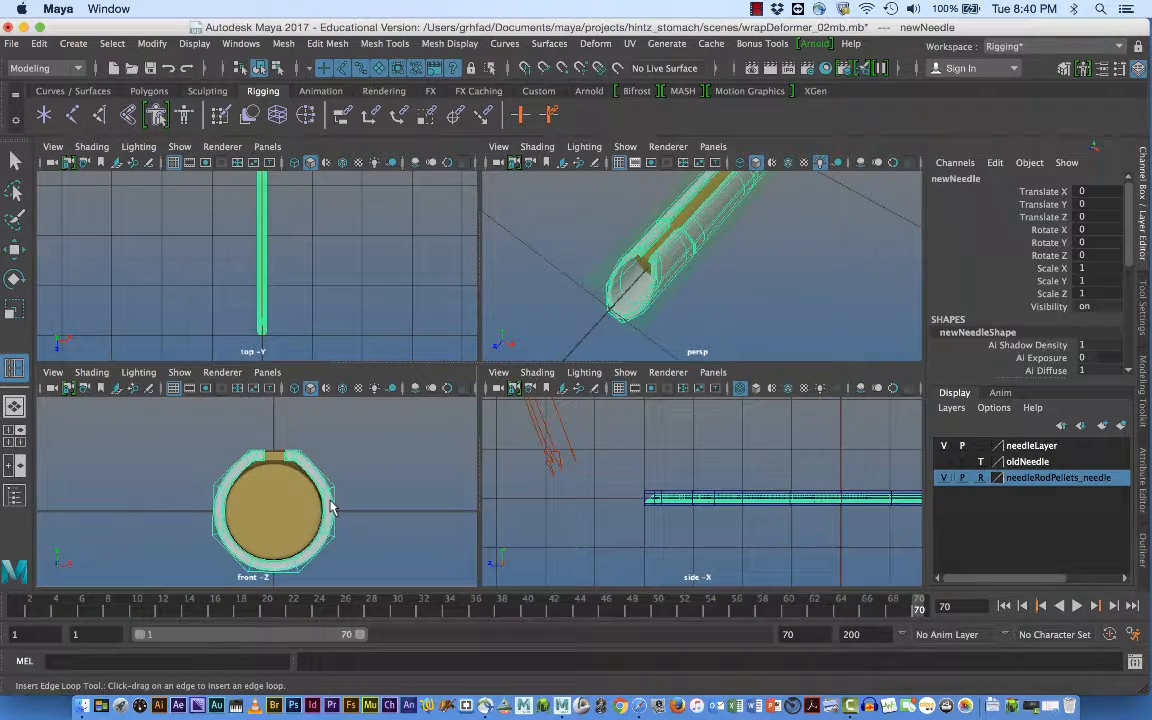
left_click(650, 327)
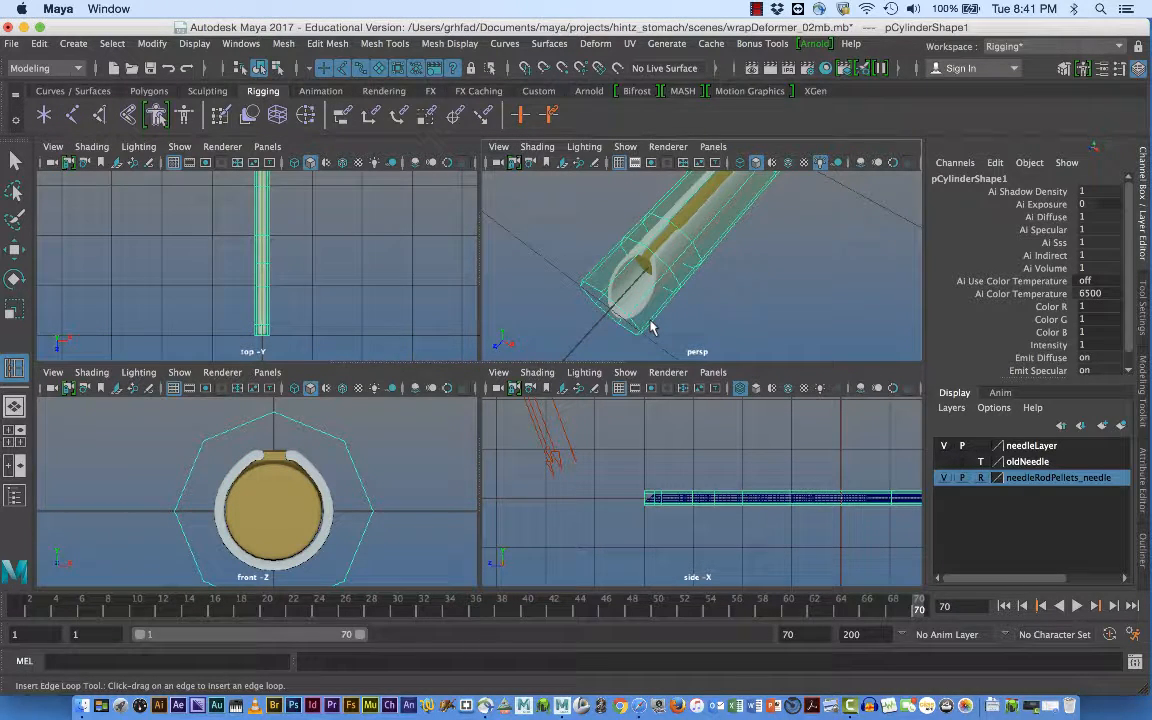
left_click(320, 488)
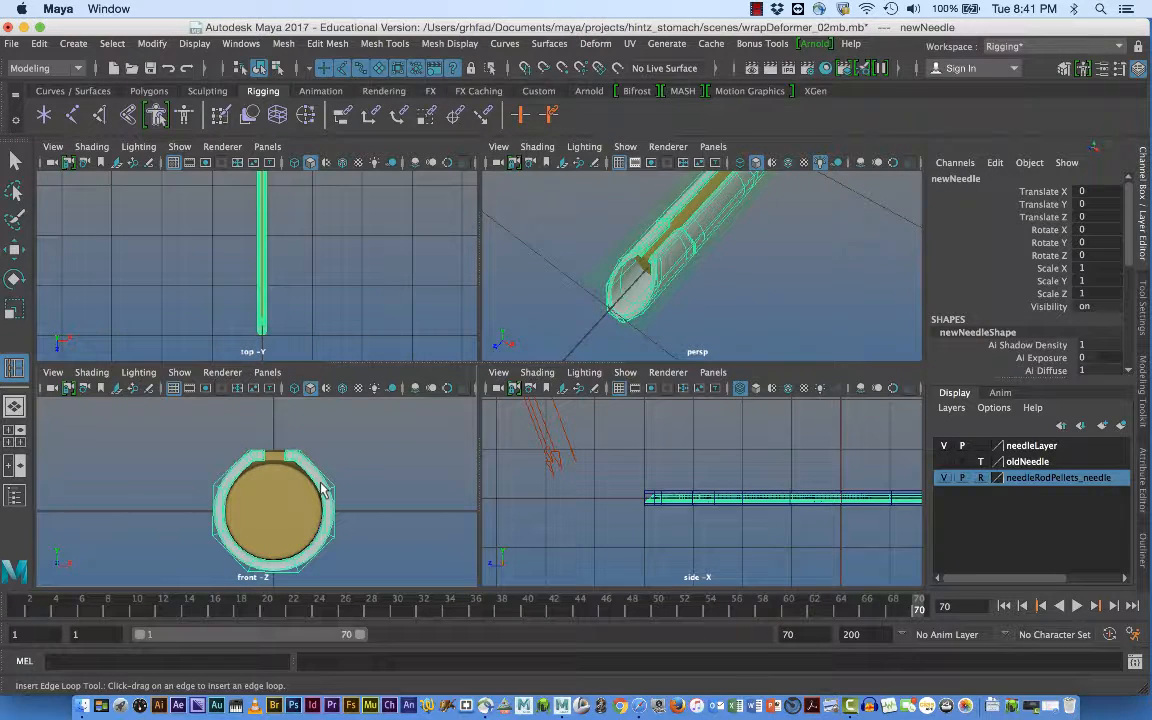
left_click(650, 331)
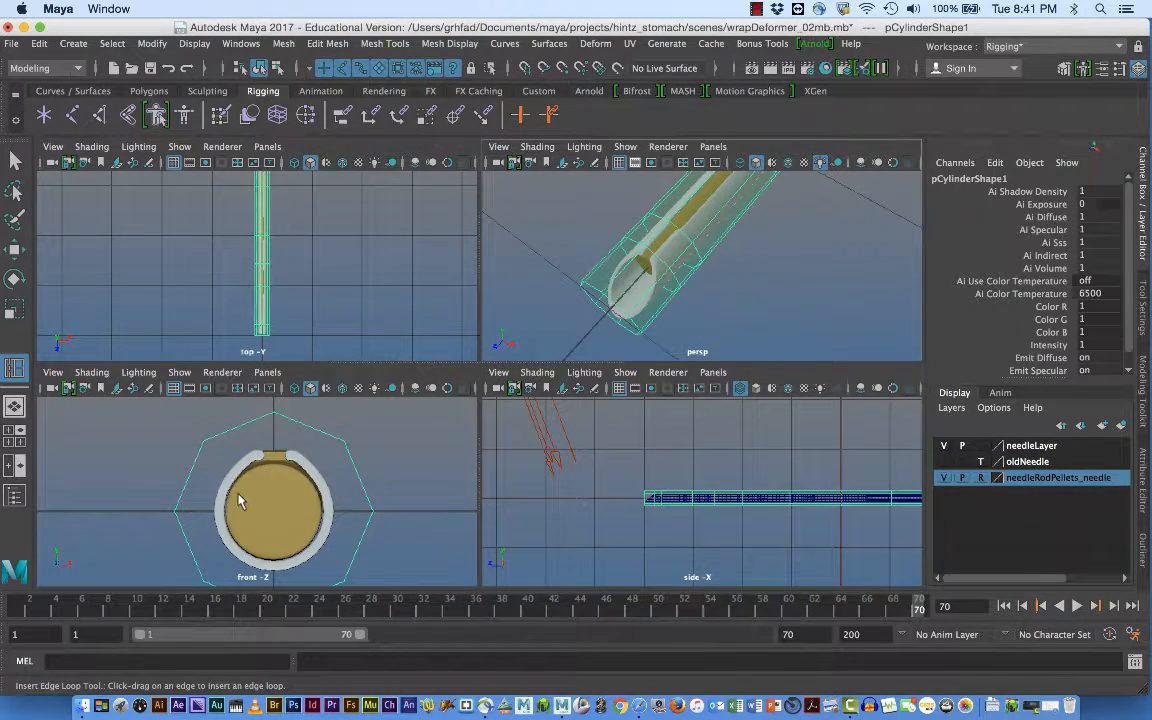
left_click(328, 500)
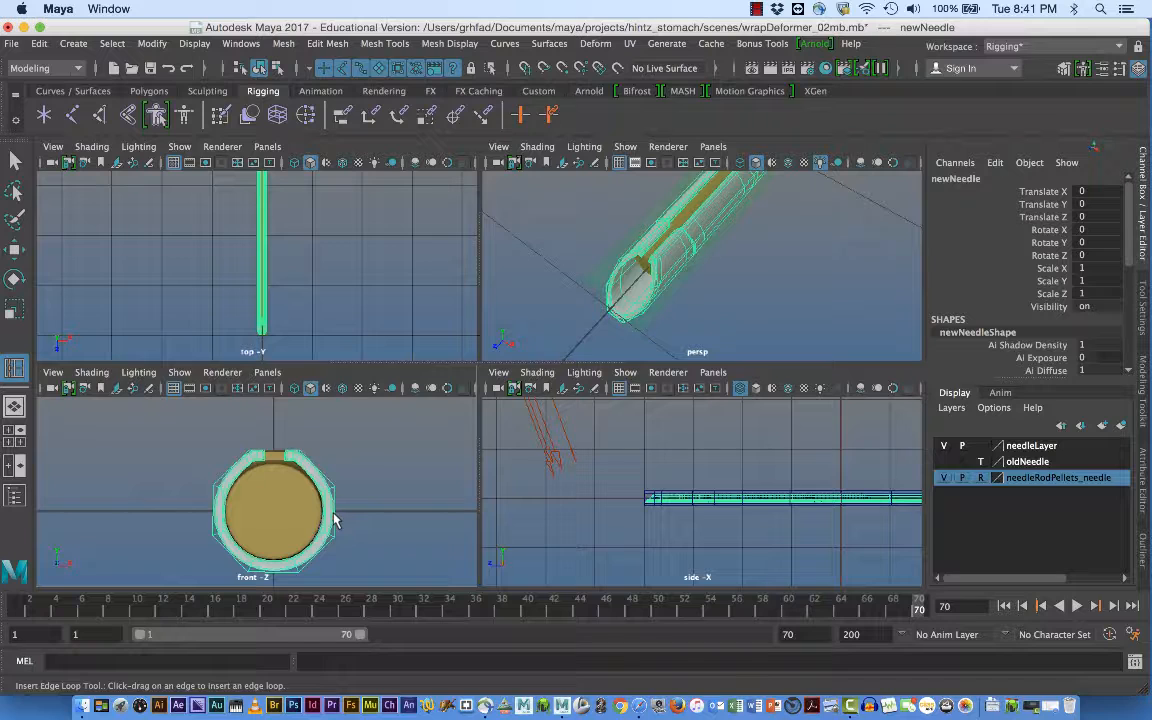
left_click(638, 338)
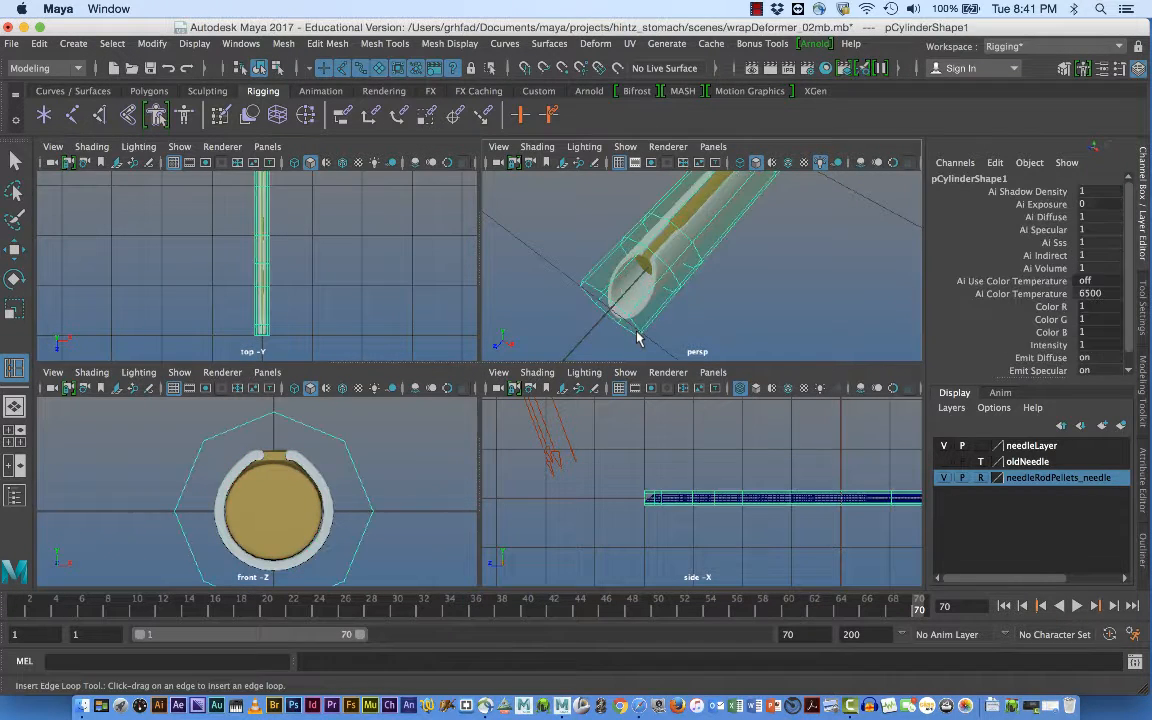
left_click(316, 480)
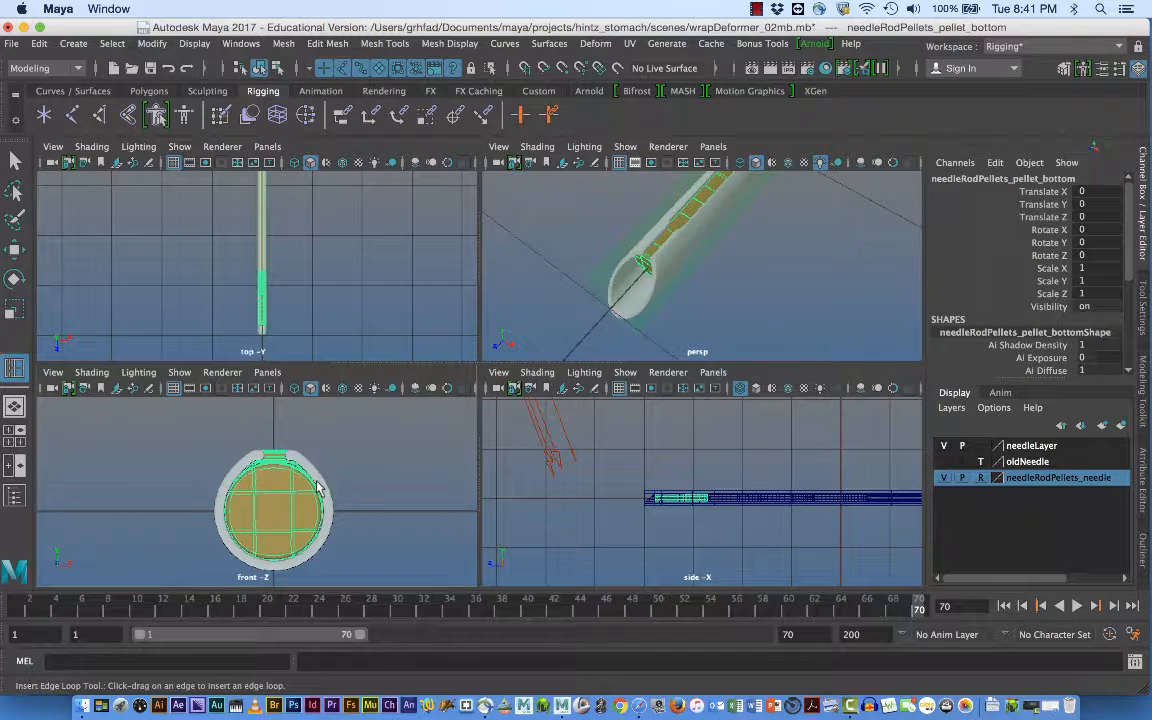
right_click_drag(318, 242, 422, 223)
left_click(325, 487)
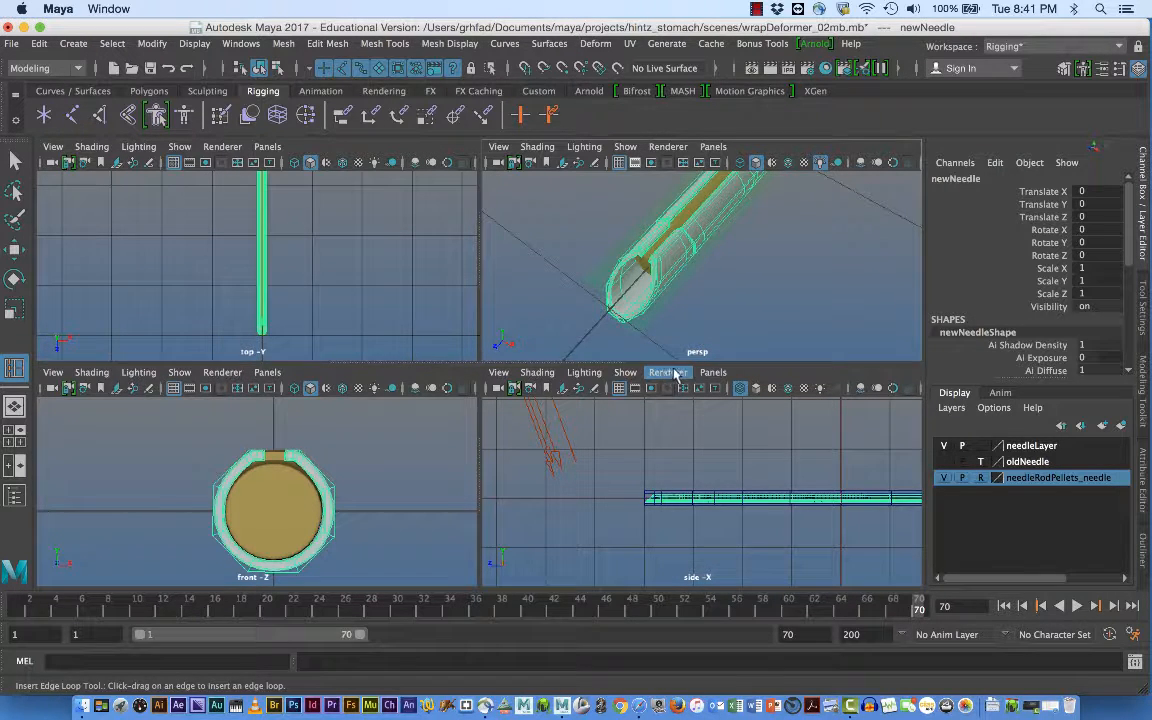
left_click(670, 302)
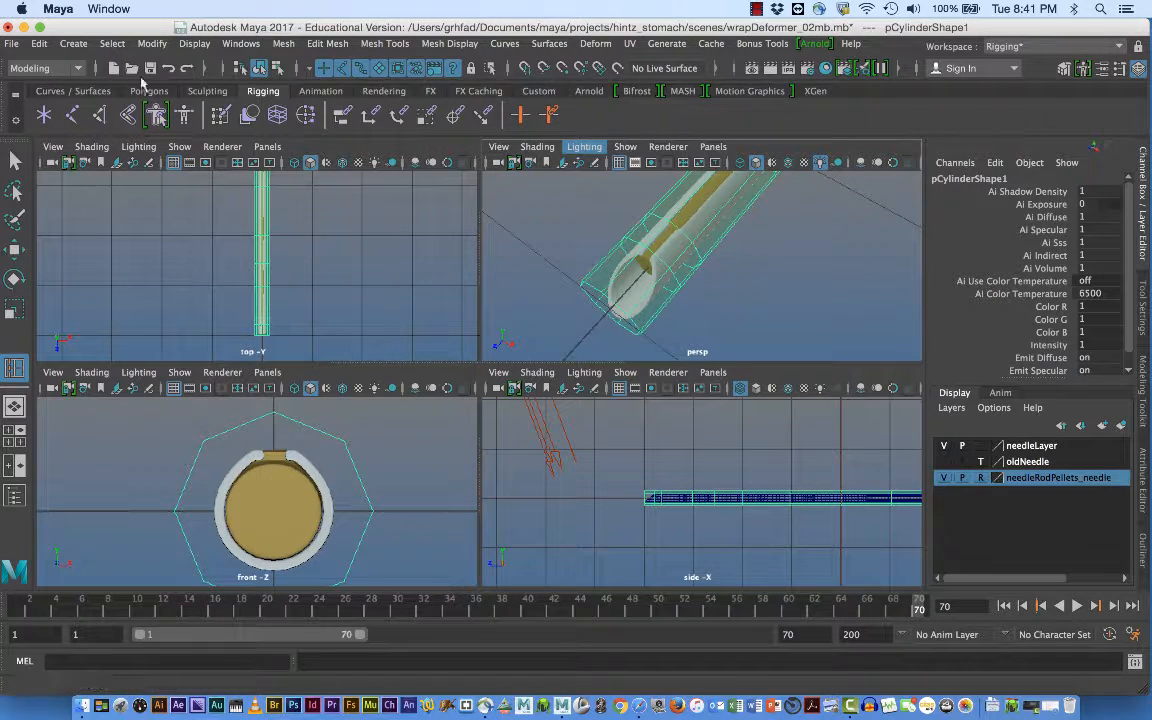
Switch the main menus to the Rigging set.
left_click(77, 68)
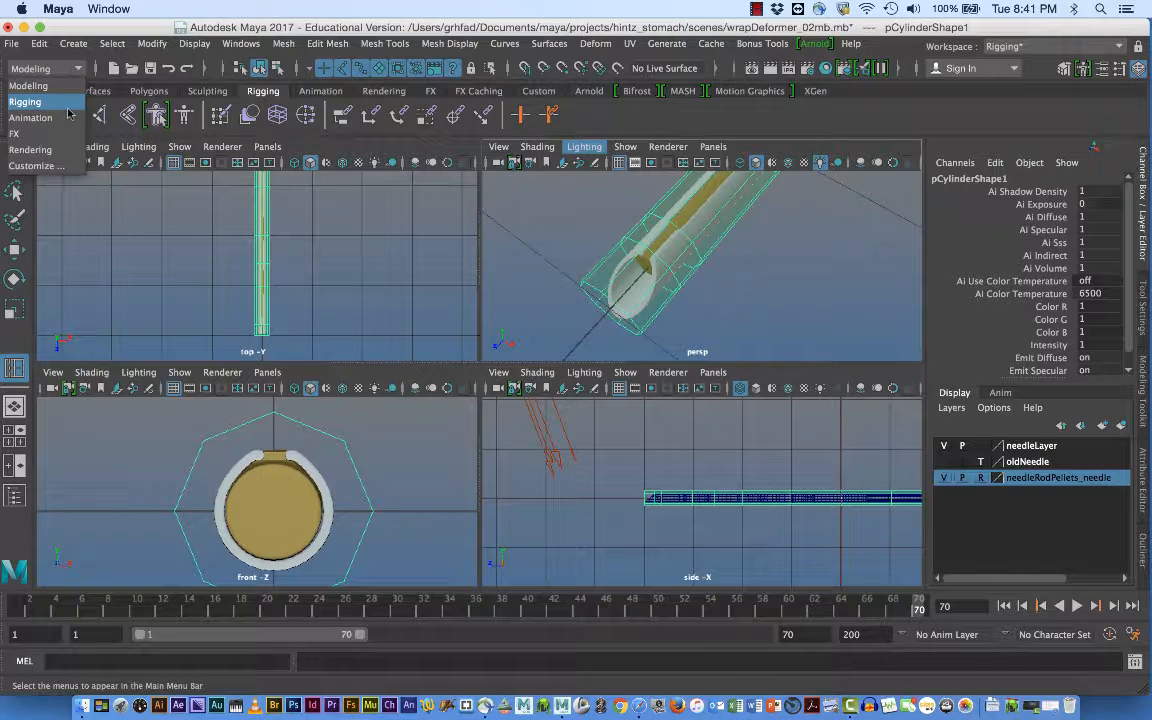
left_click(62, 117)
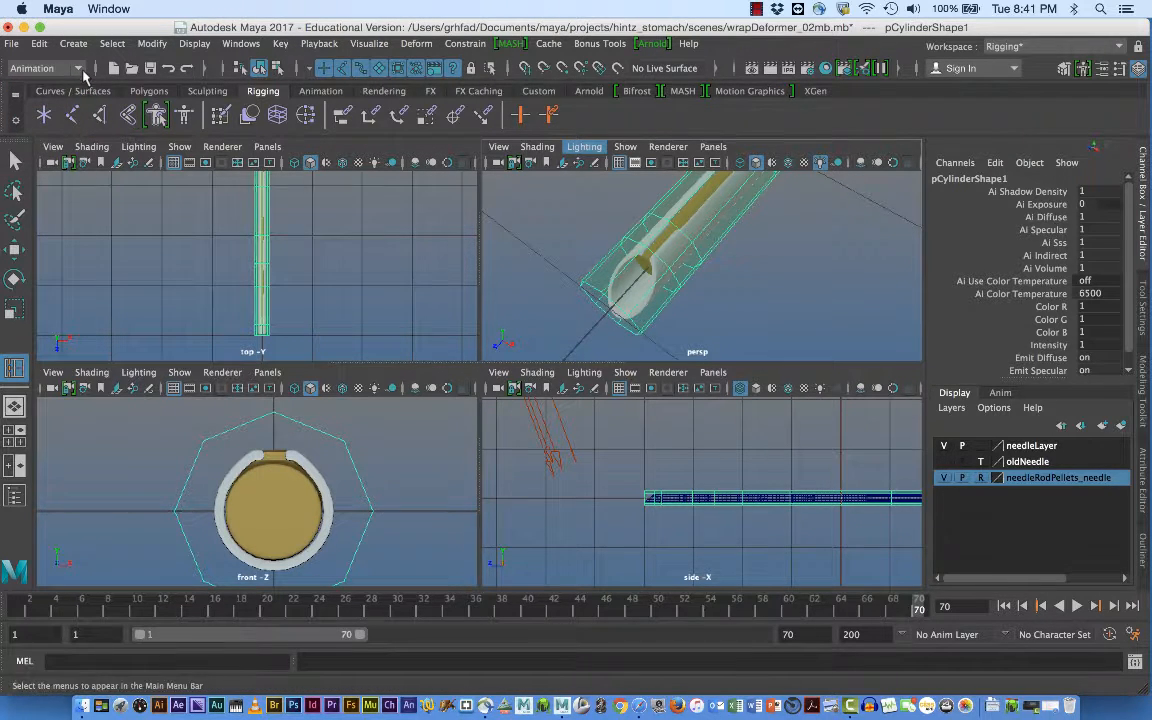
left_click(80, 70)
left_click(45, 103)
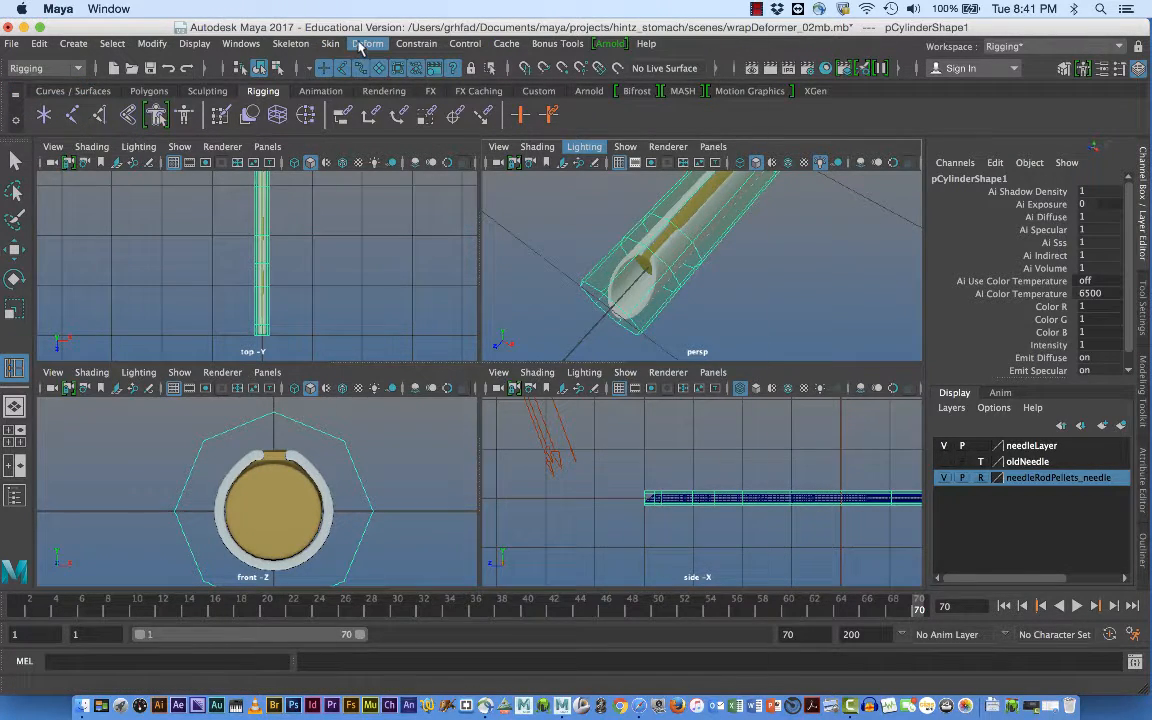
Try to create a wrap deformer with only the cylinder selected, using auto weight threshold and Volume falloff, and close the options.
left_click(362, 44)
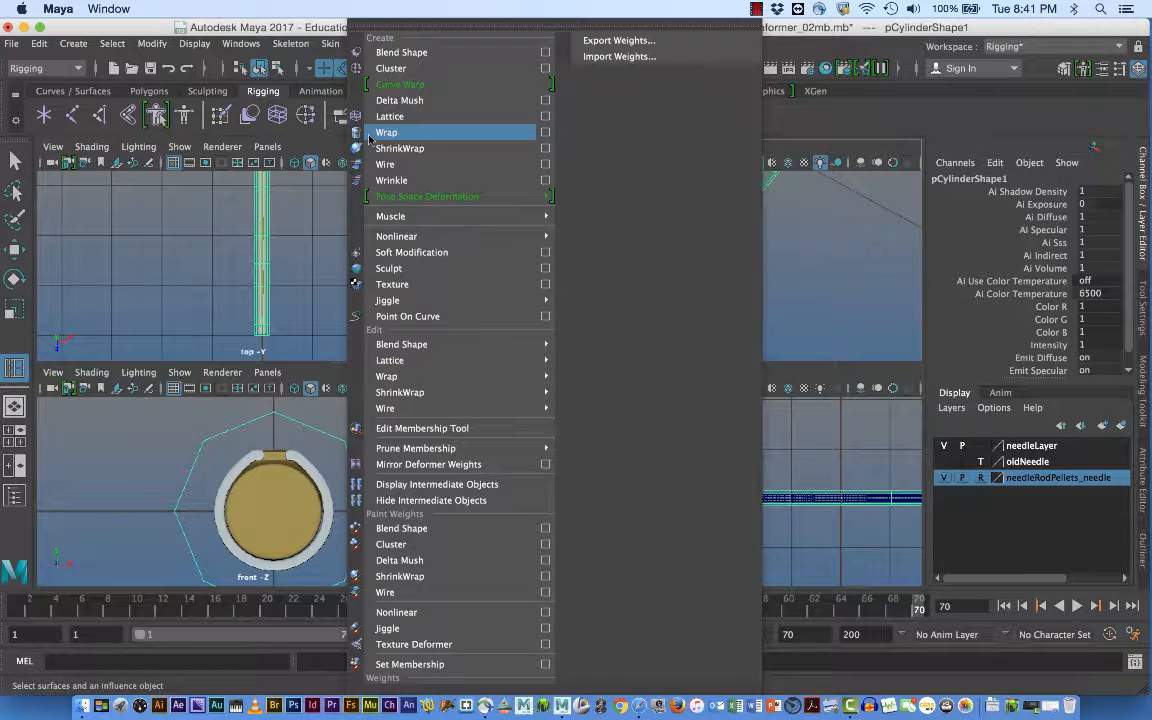
left_click(545, 132)
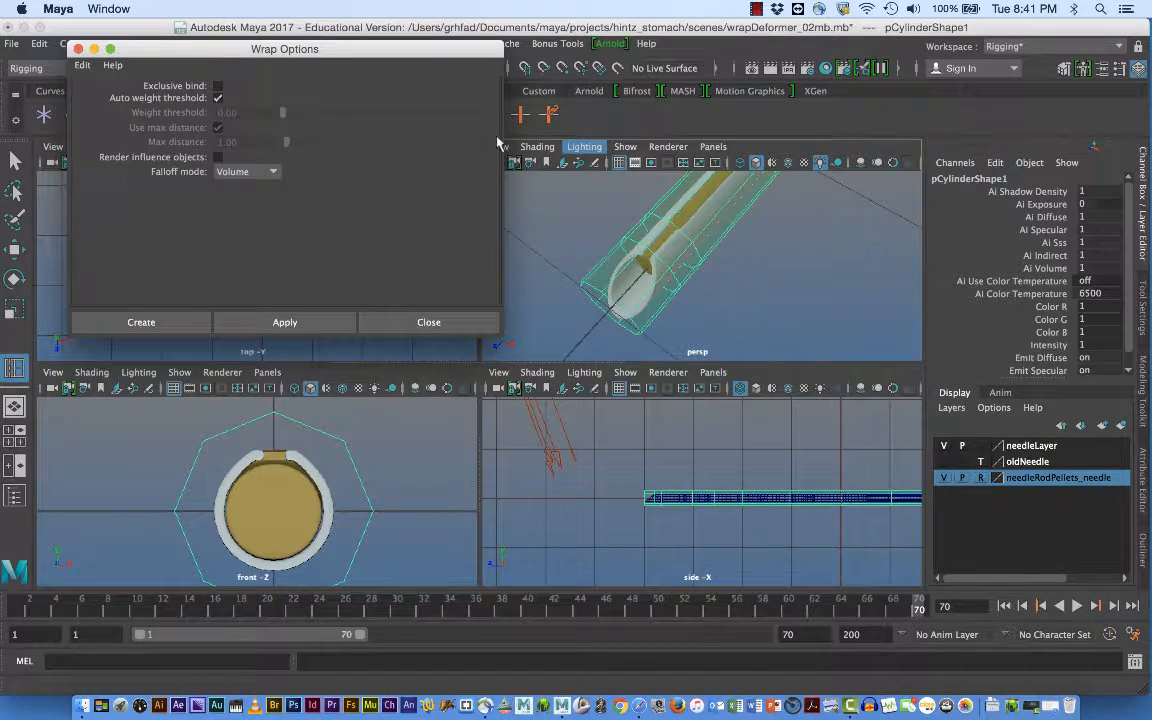
left_click_drag(499, 331, 367, 300)
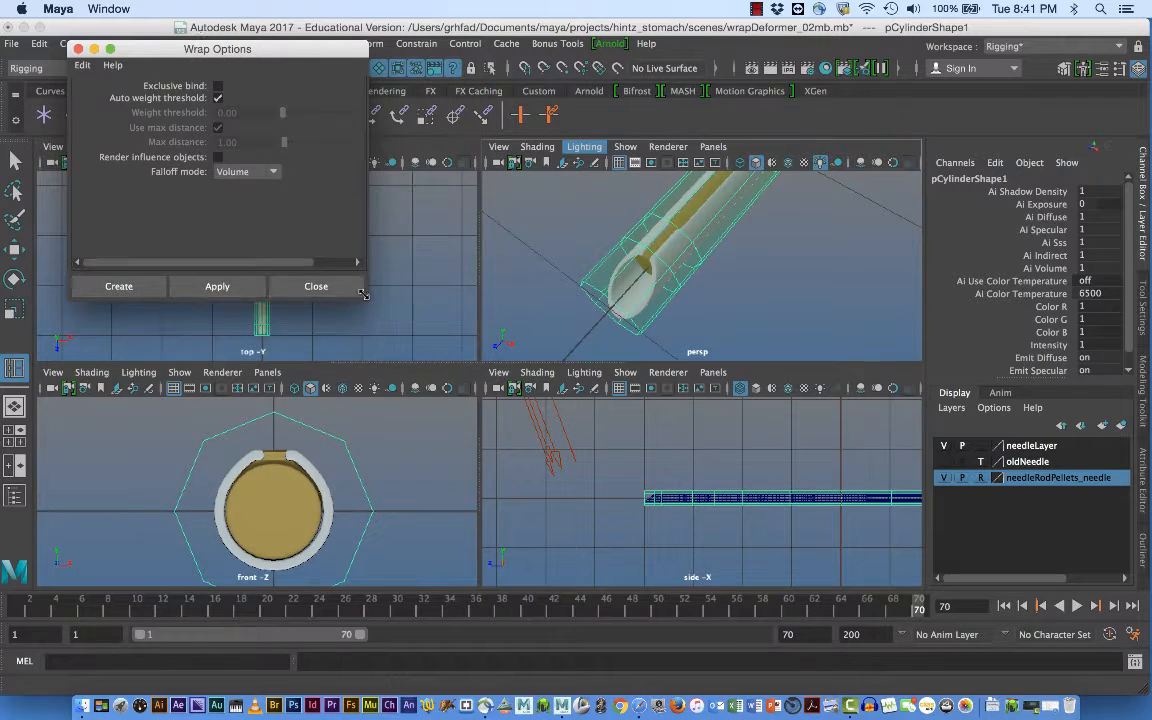
left_click(128, 287)
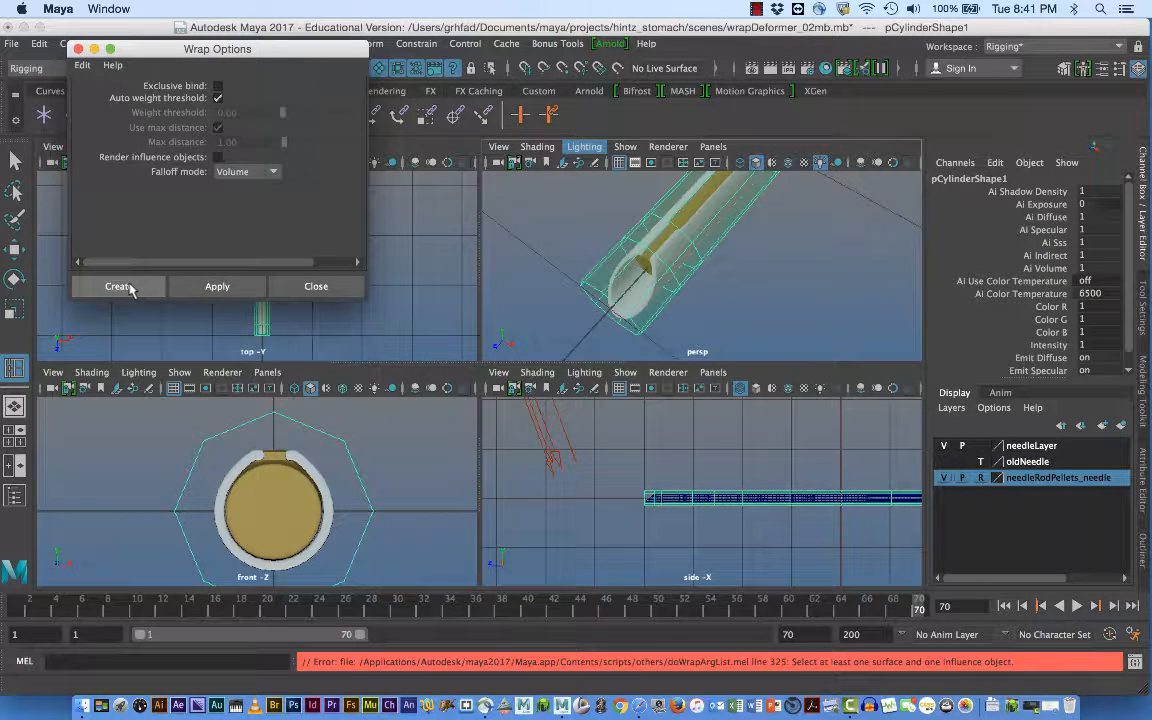
left_click(318, 287)
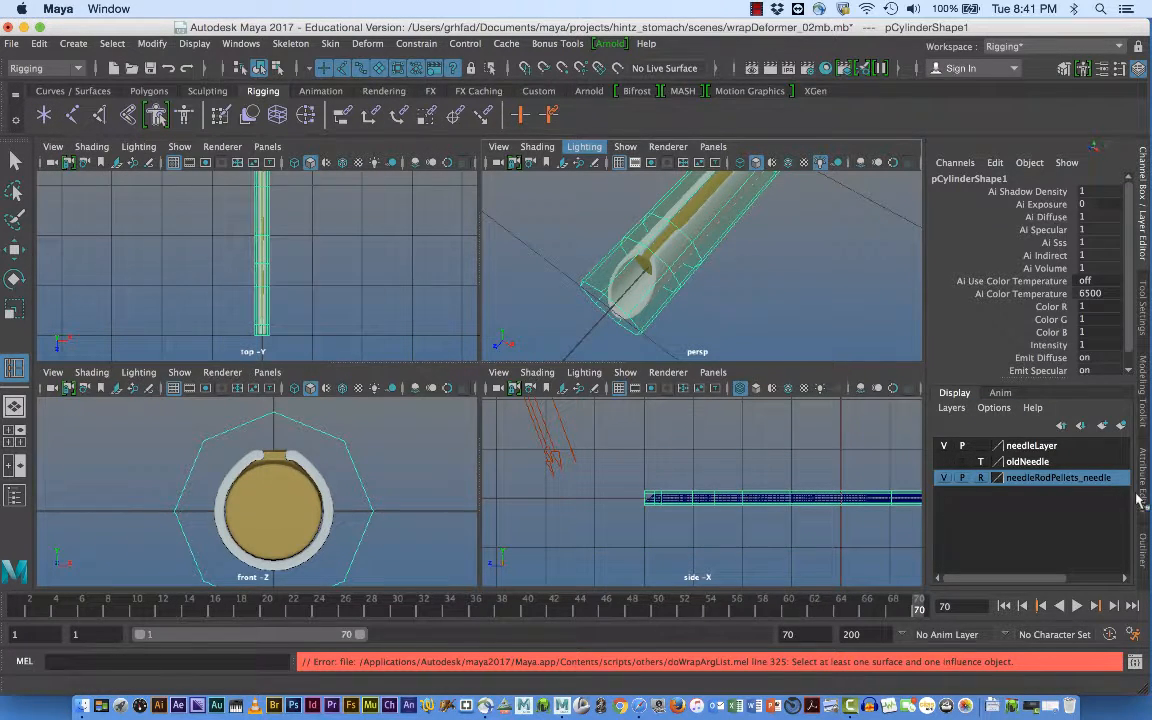
Try to select newNeedle in the Outliner, look through the Outliner's display options, and return to the layer list.
left_click(1145, 551)
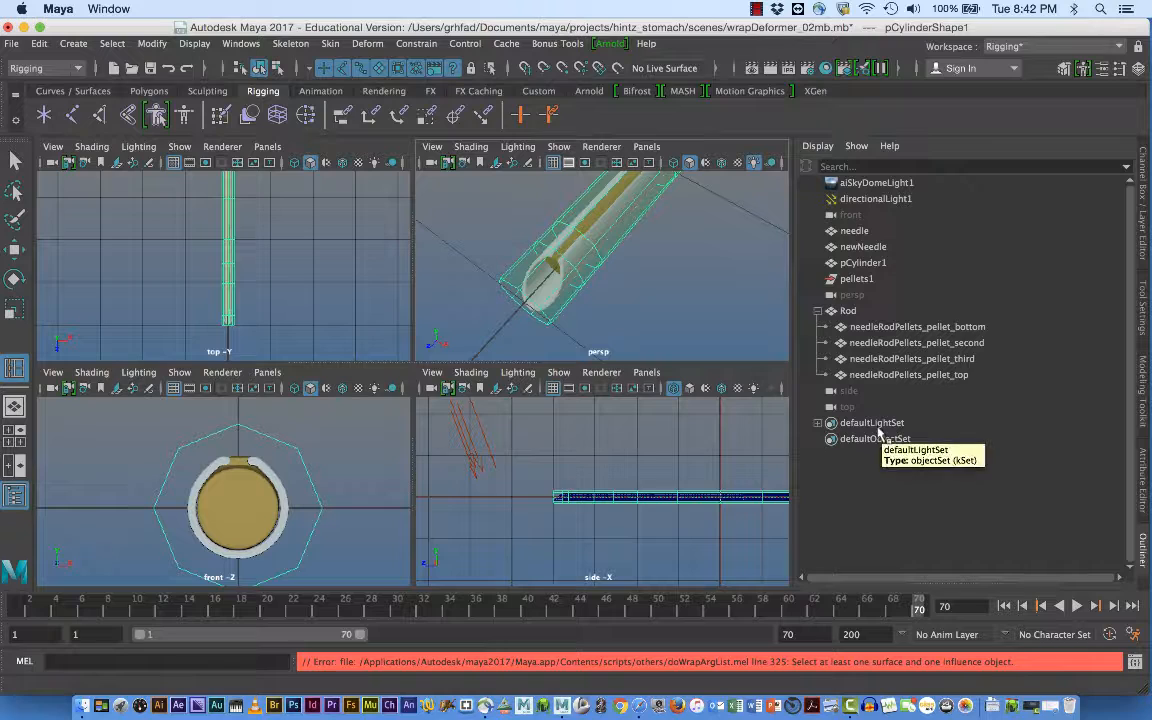
left_click(858, 248)
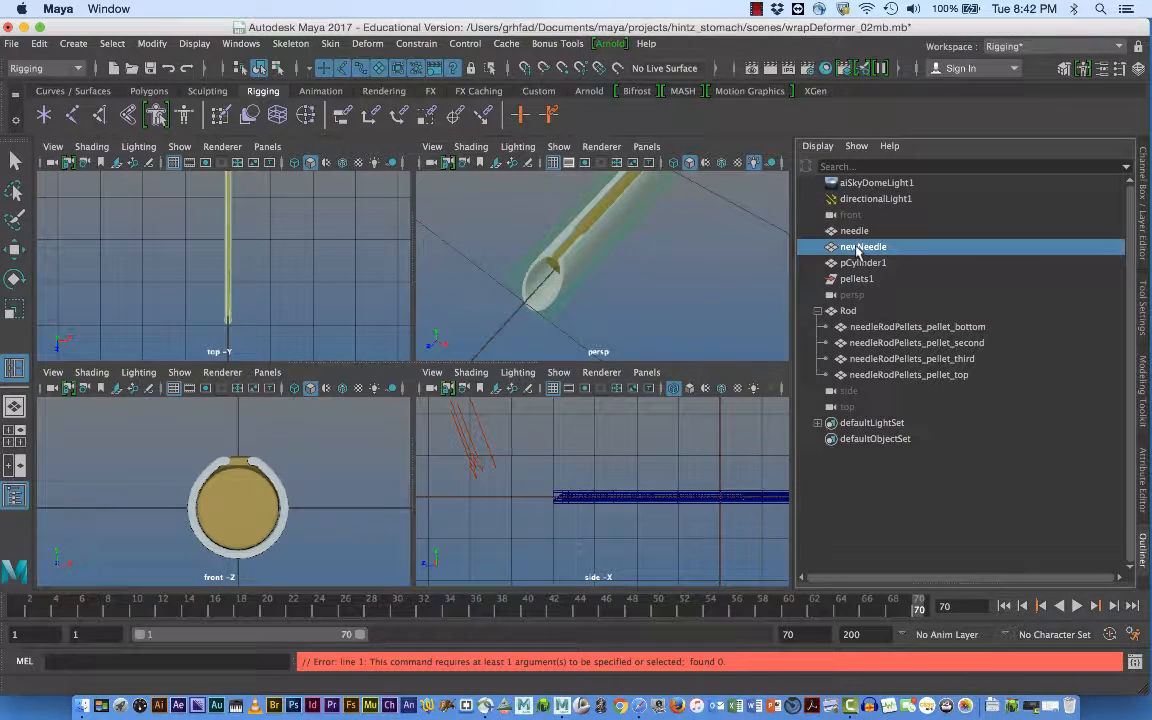
left_click(817, 146)
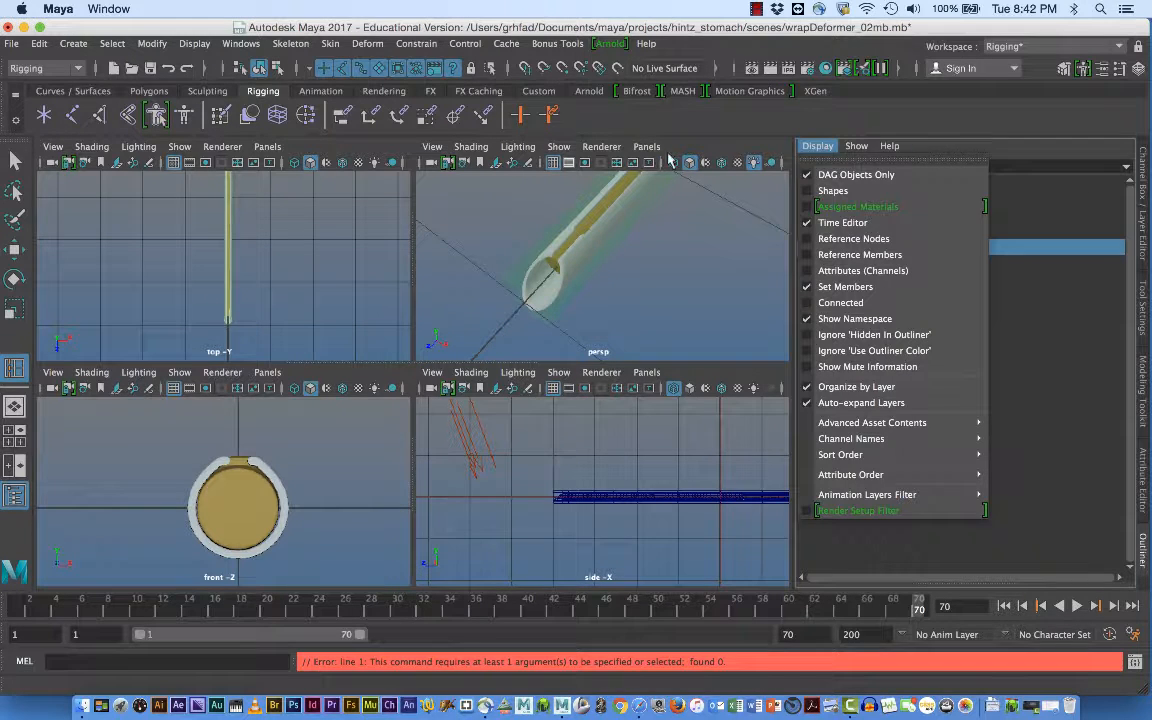
left_click(1140, 215)
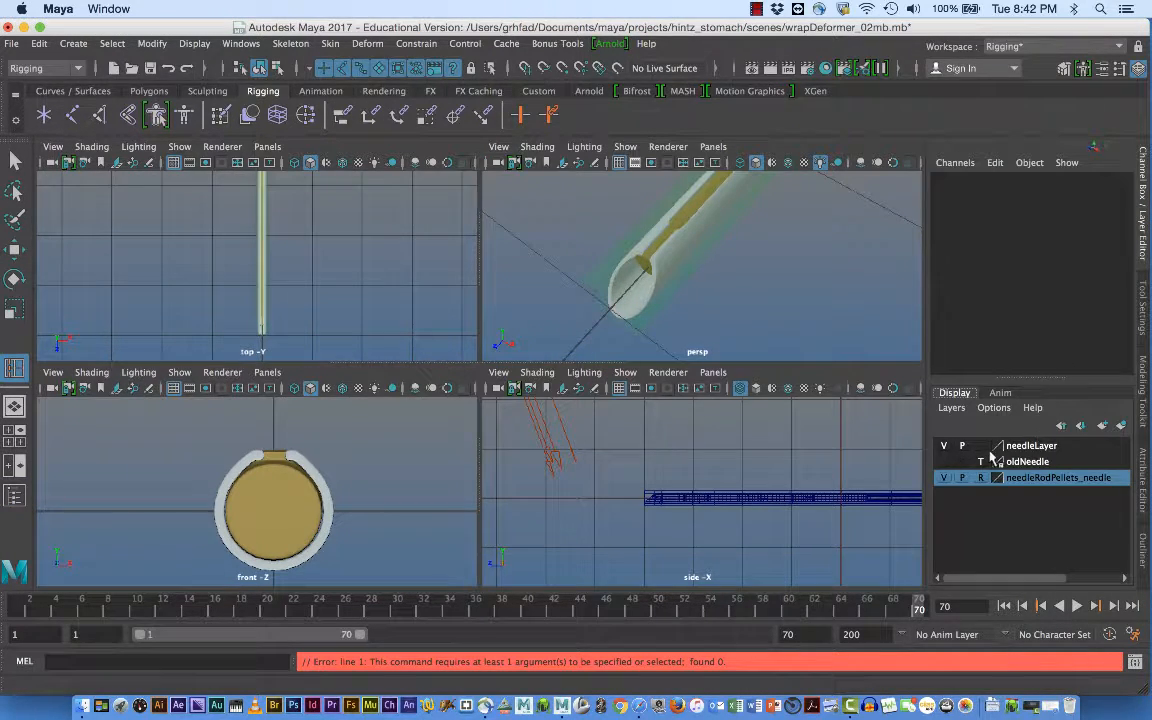
Toggle the visibility of needleLayer off and on, and select the needle in the front view.
left_click(944, 447)
left_click(944, 447)
left_click(330, 526)
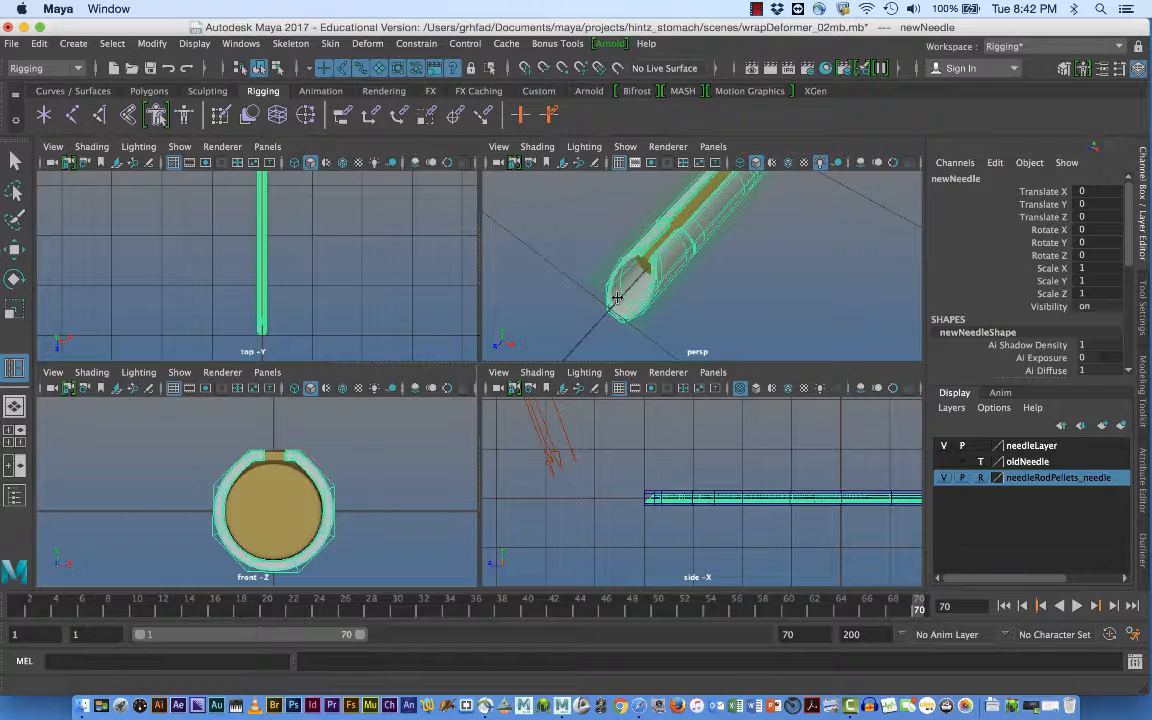
key("space")
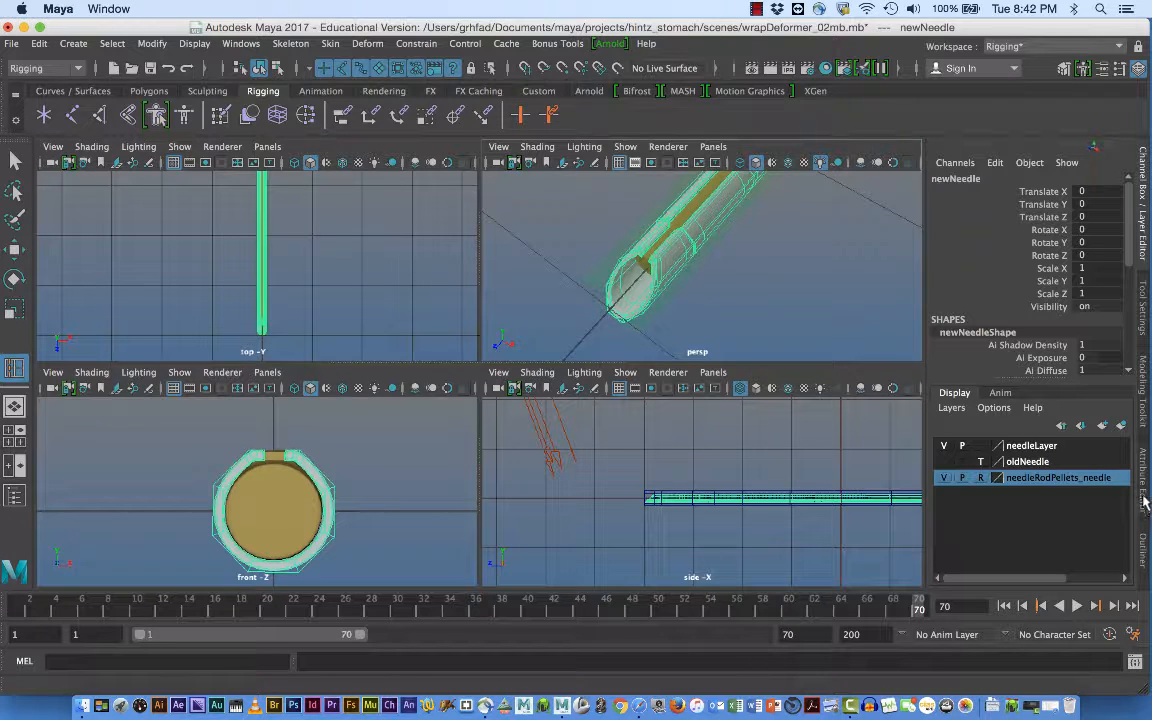
Show the Outliner and try to select newNeedle and pCylinder1 together in it.
left_click(1144, 550)
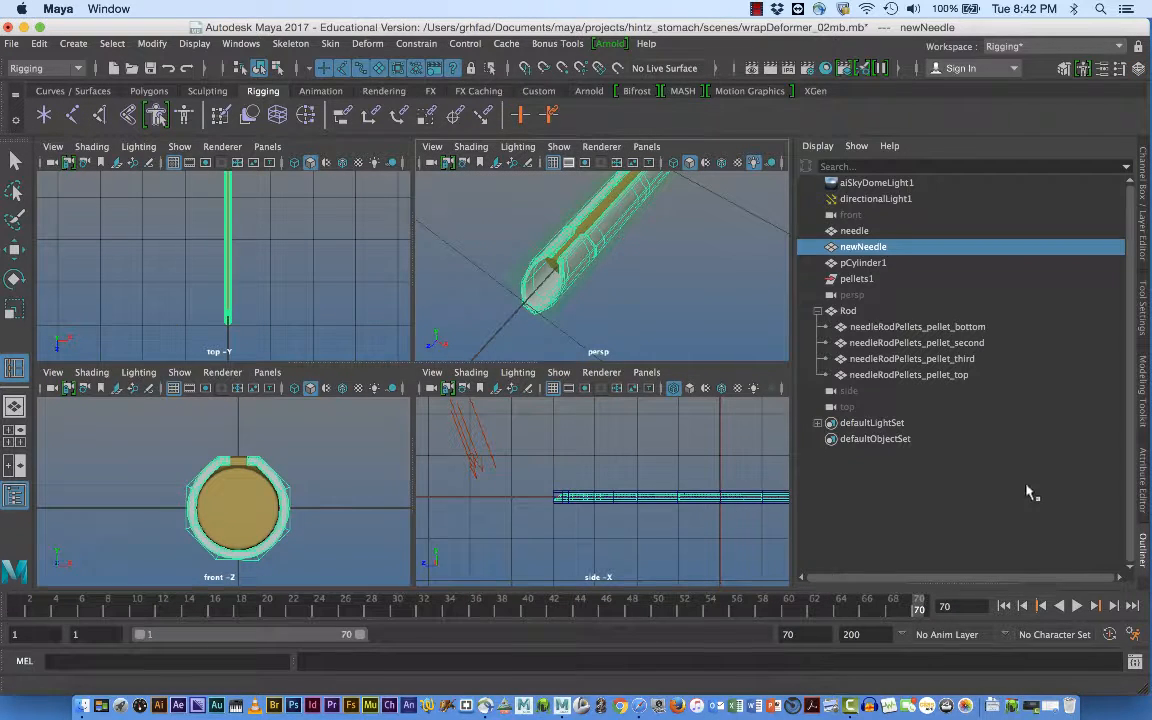
left_click(868, 267, "ctrl")
key("ctrl+h")
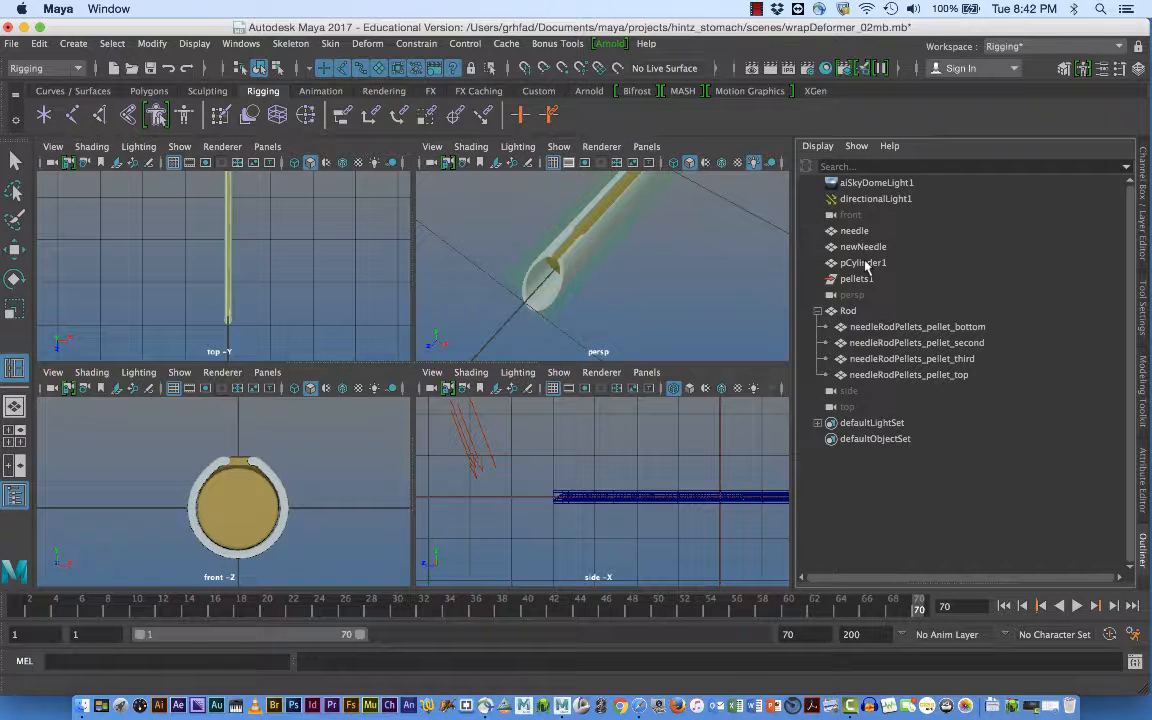
left_click(864, 251)
left_click(866, 267, "ctrl")
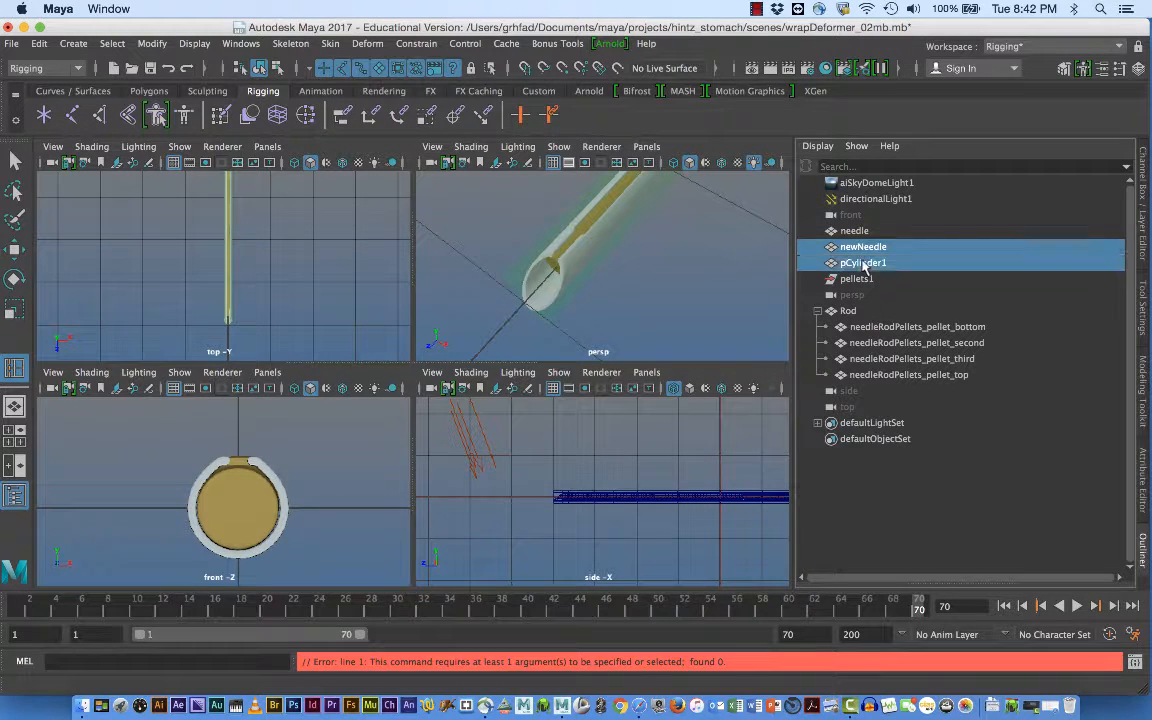
key("ctrl+h")
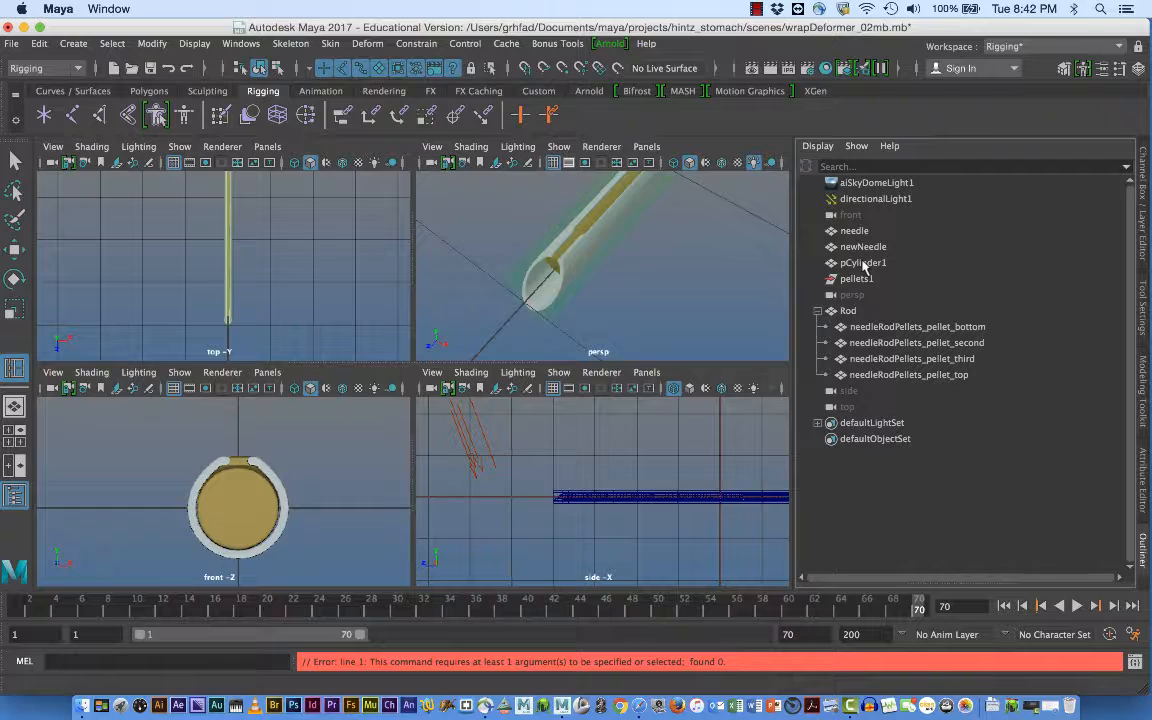
Activate the Select tool and select newNeedle first and pCylinder1 second in the Outliner.
left_click(15, 160)
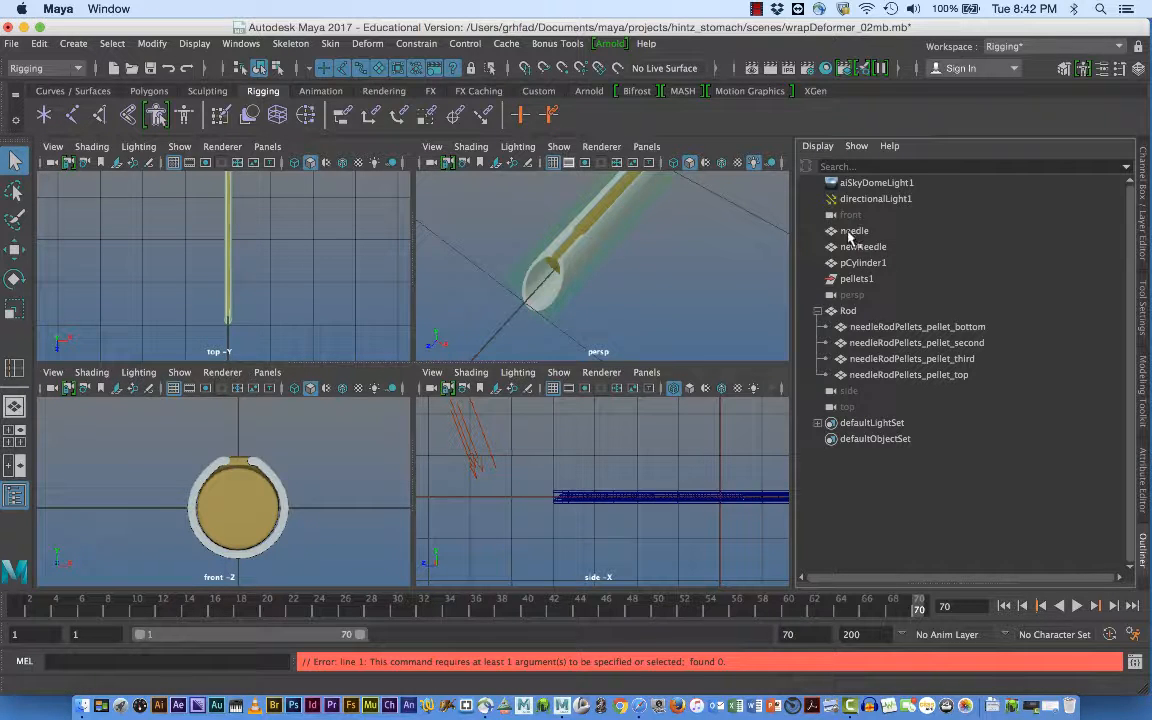
left_click(853, 247)
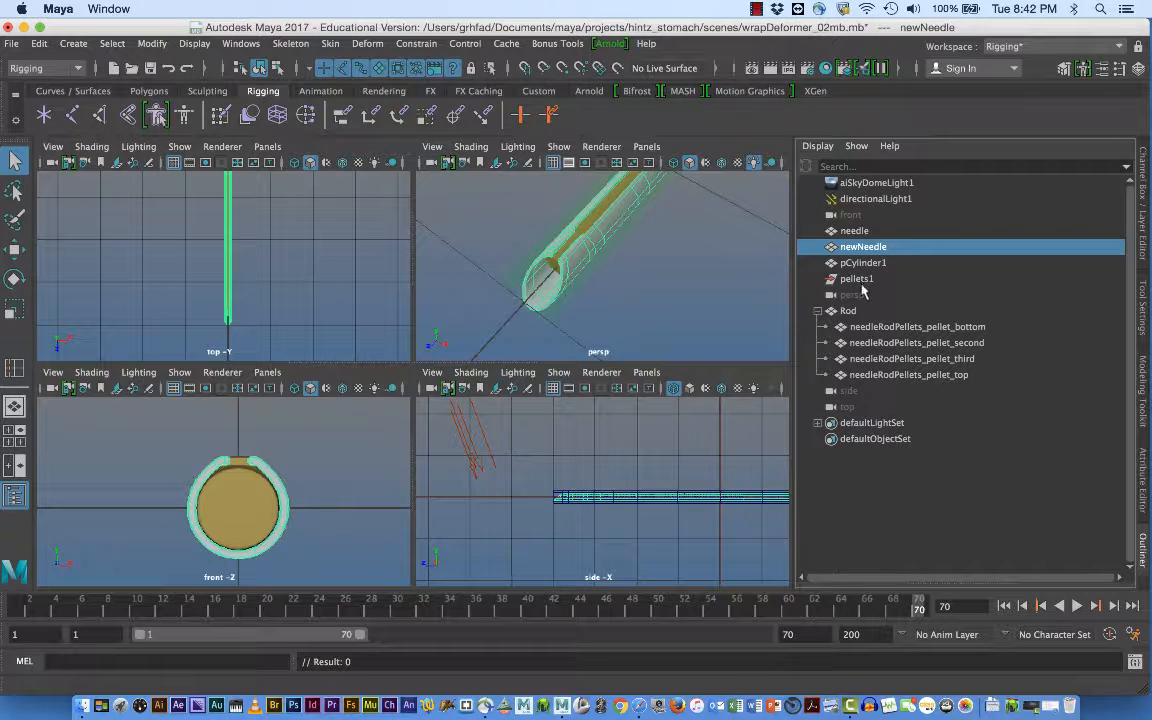
left_click(858, 264, "shift")
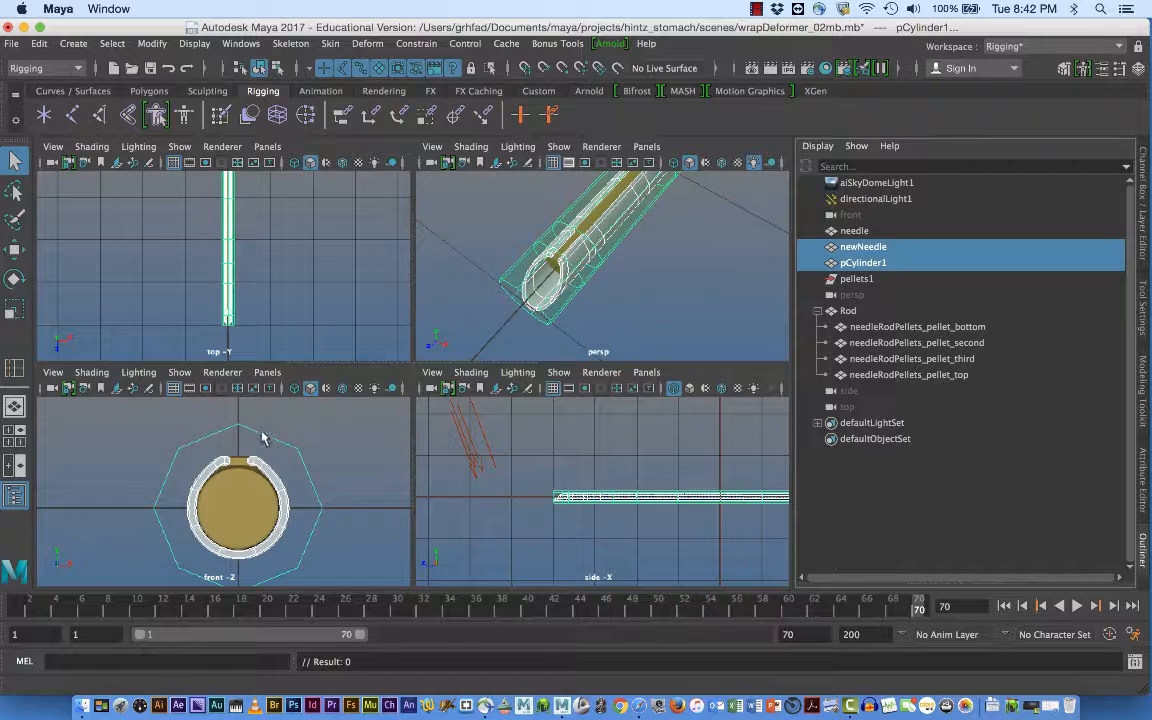
Create a wrap deformer on newNeedle with pCylinder1 as the influence, using auto weight threshold and Volume falloff.
left_click(368, 47)
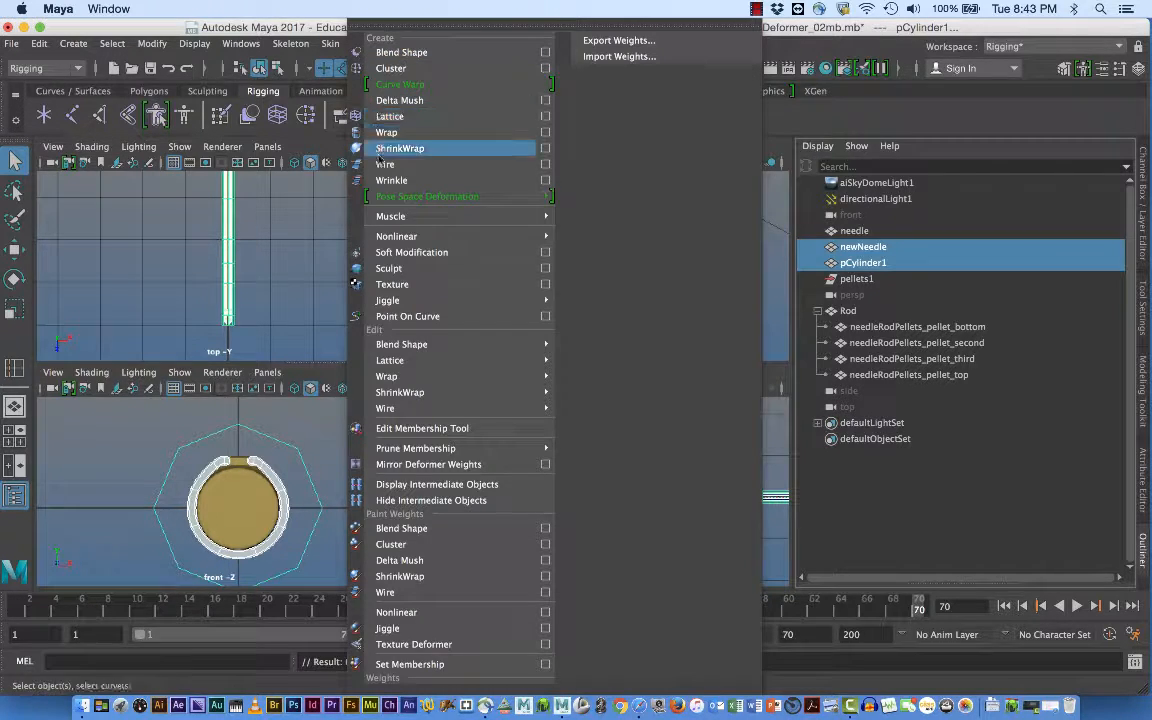
left_click(545, 132)
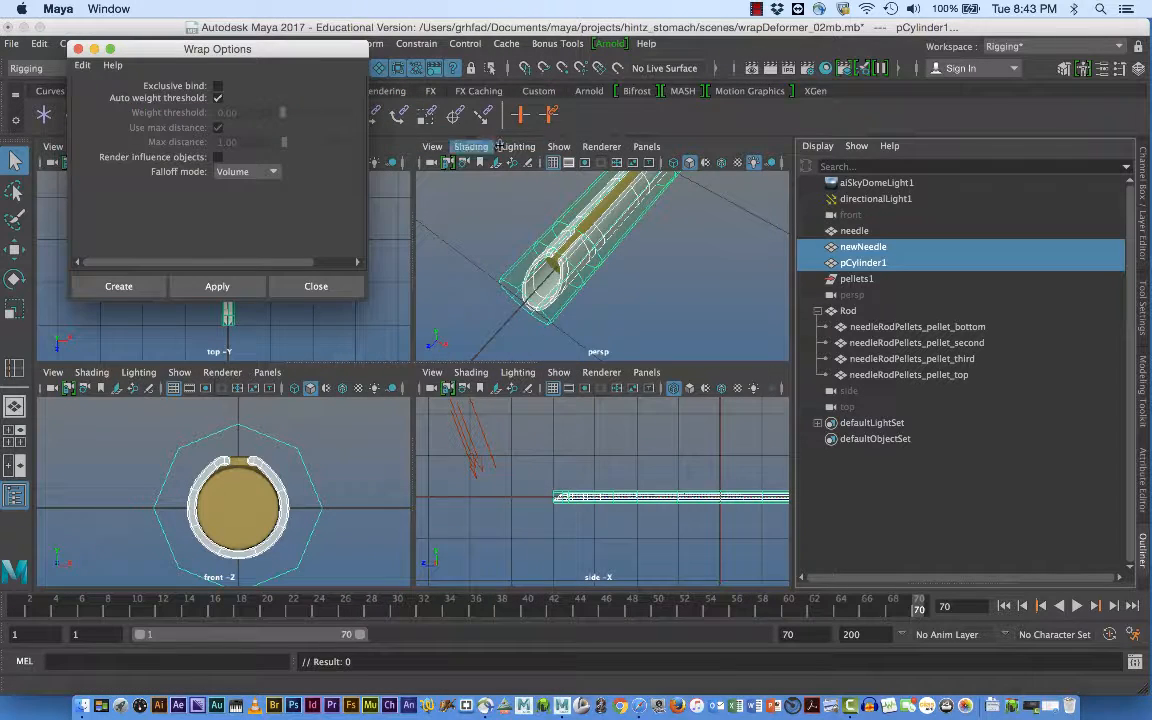
left_click_drag(289, 52, 368, 35)
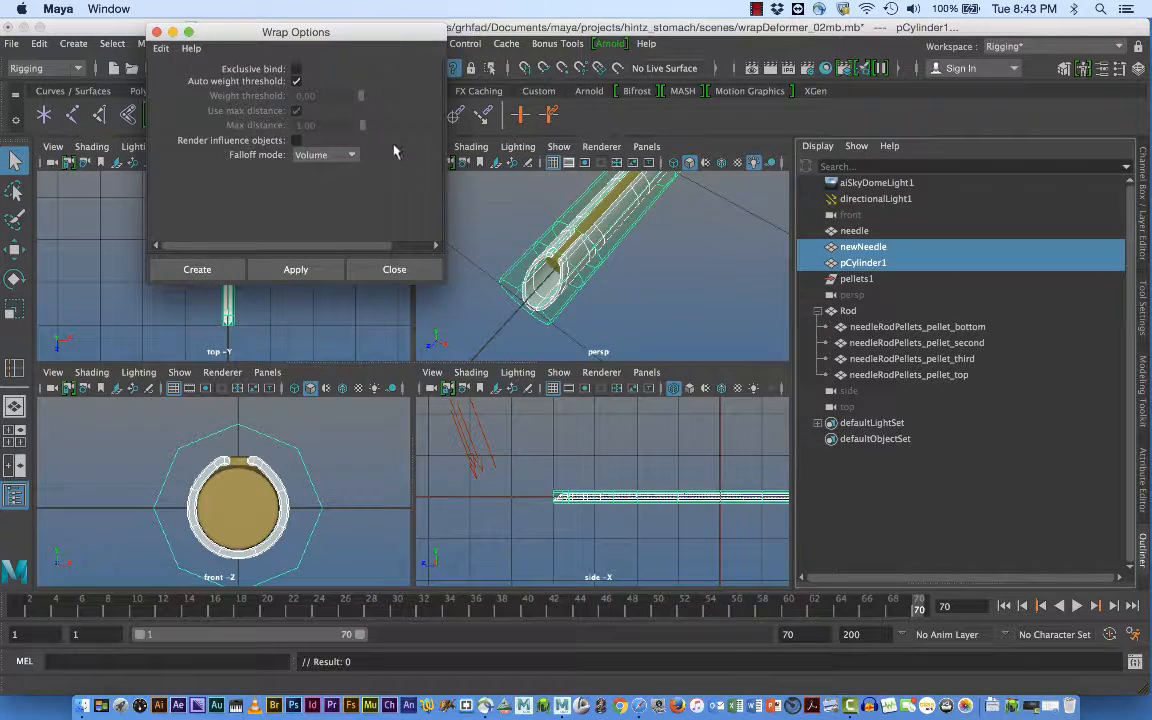
left_click_drag(444, 275, 434, 228)
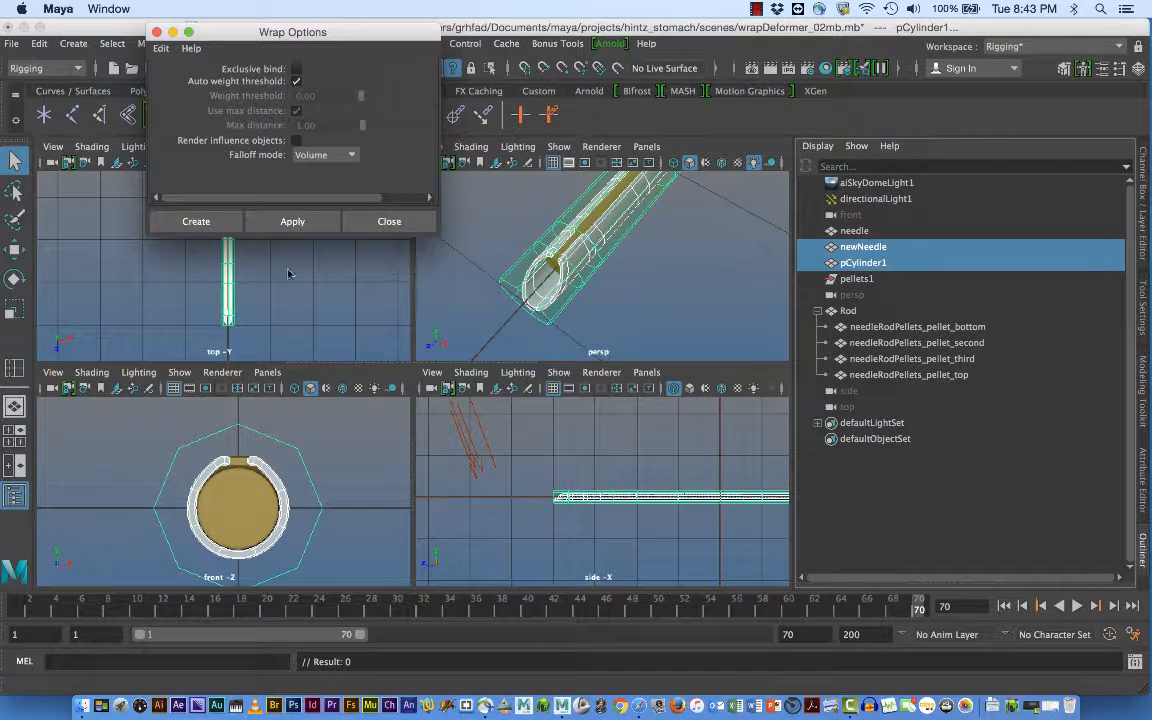
left_click(198, 222)
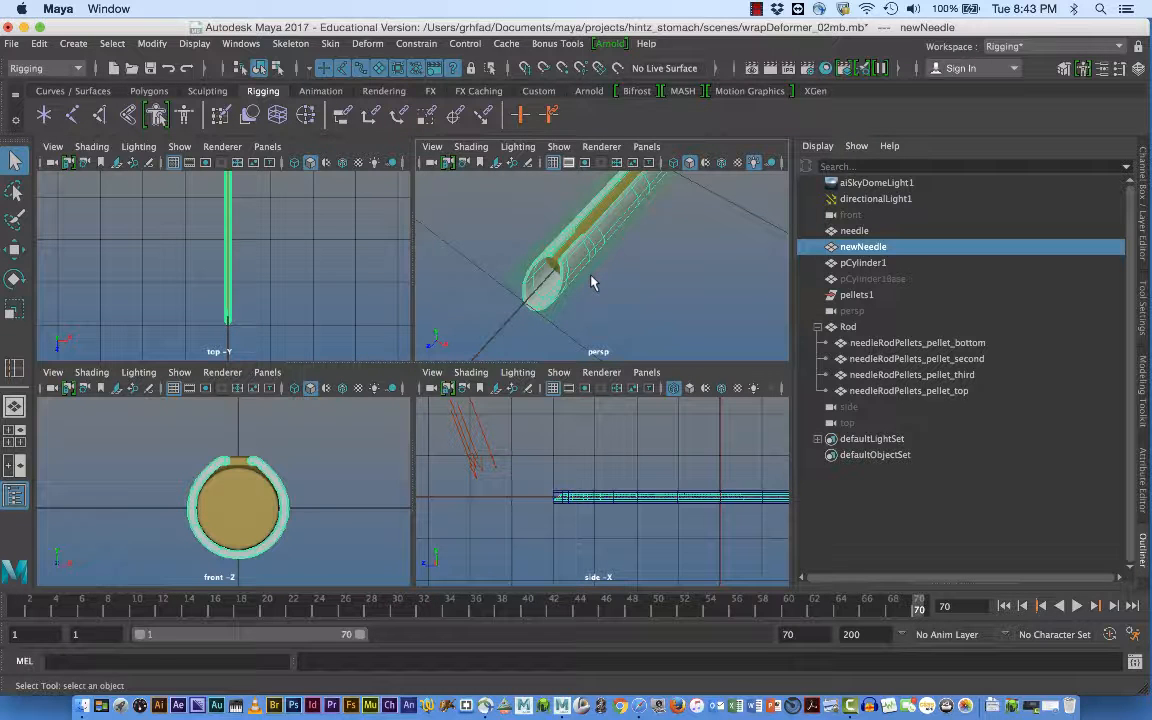
Switch pCylinder1 to vertex editing and select its four upper side vertices near the needle tip, two on each side of the slot.
left_click(858, 262)
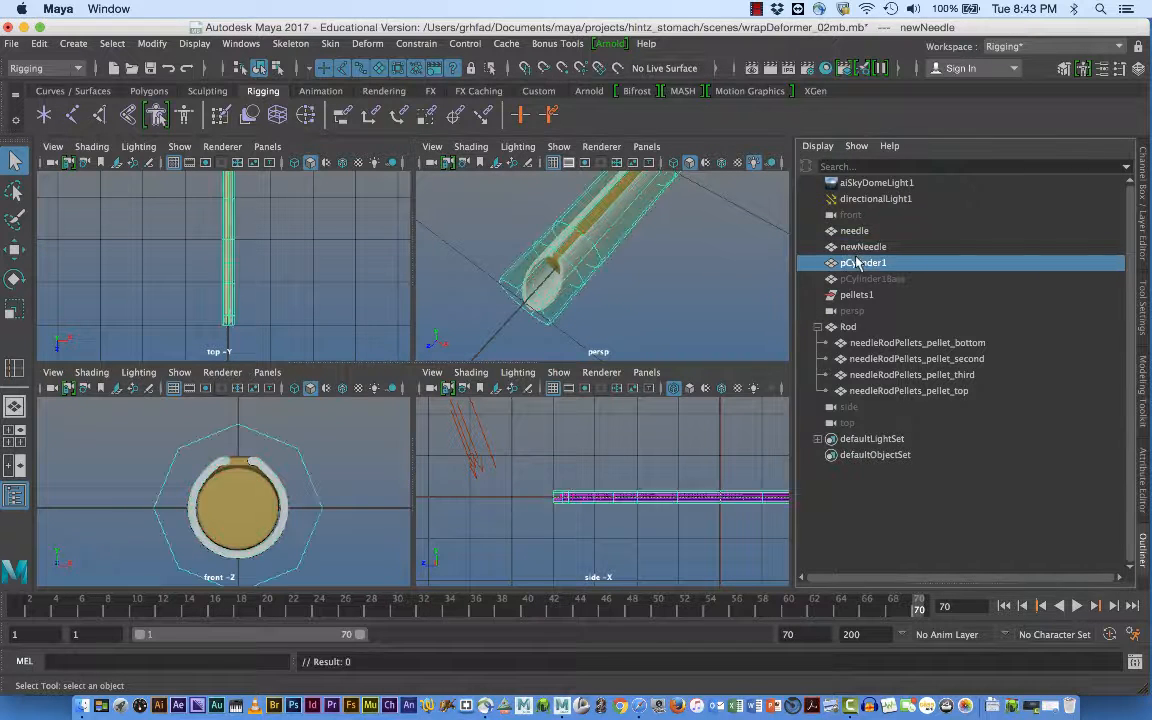
right_click_drag(598, 242, 614, 267)
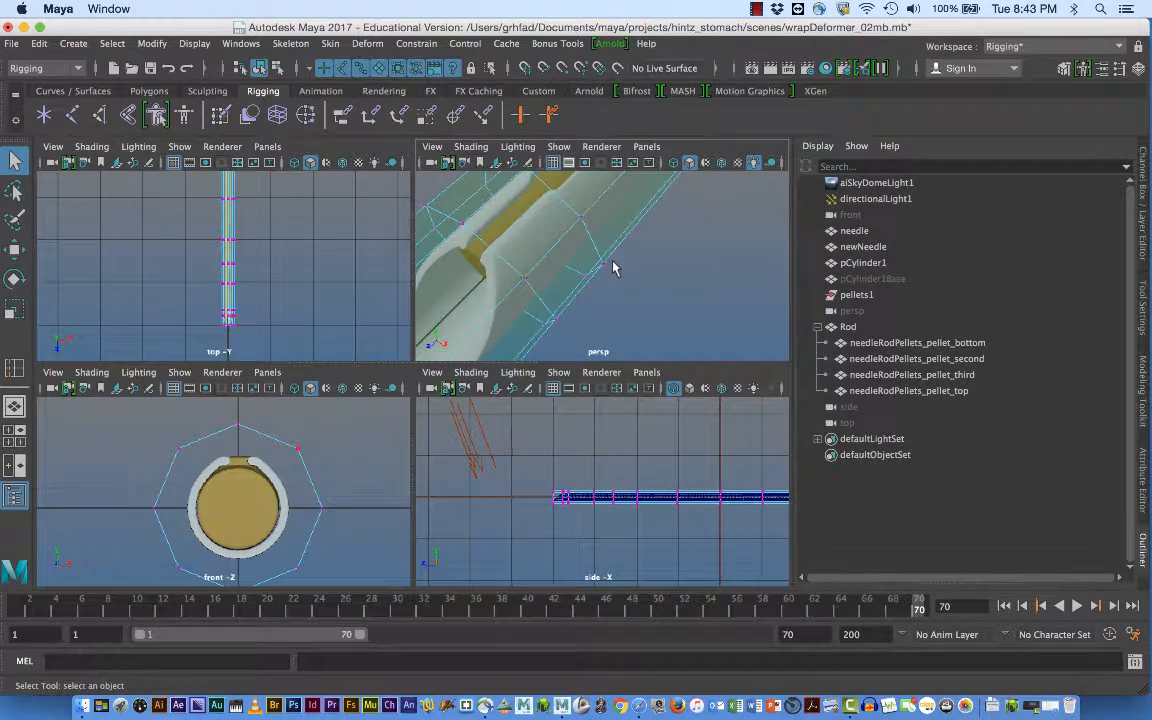
middle_click_drag(614, 267, 622, 265, "alt")
left_click(595, 203)
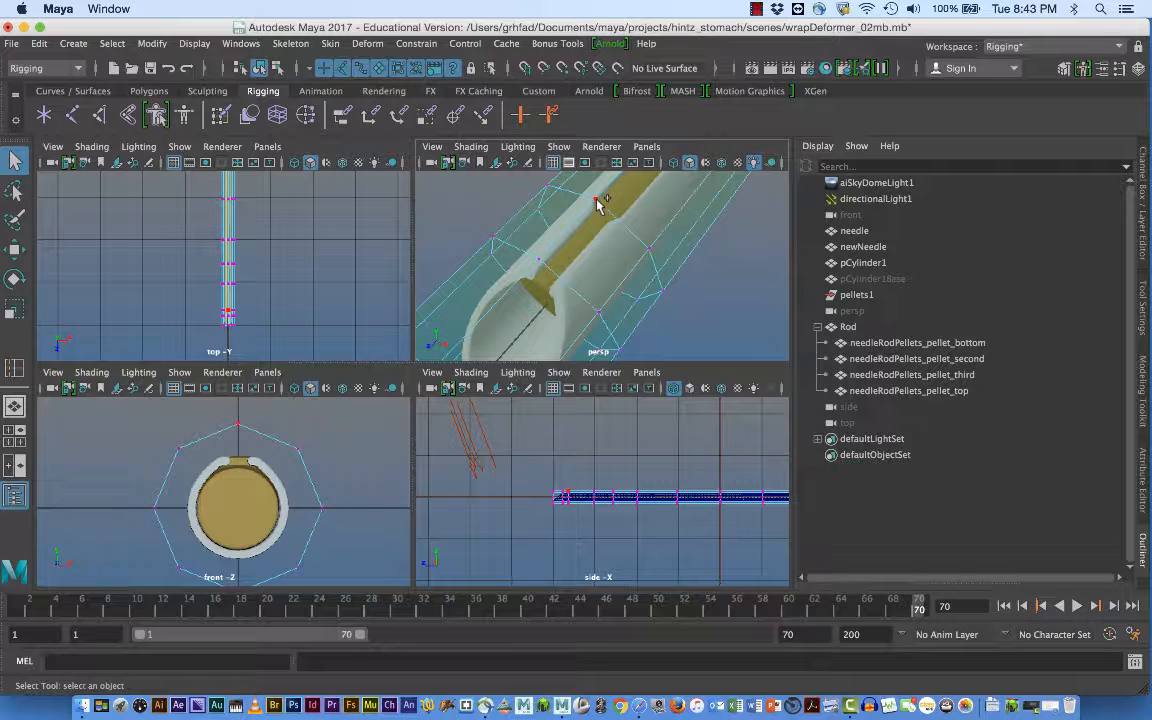
left_click(597, 203, "shift")
left_click(540, 262, "shift")
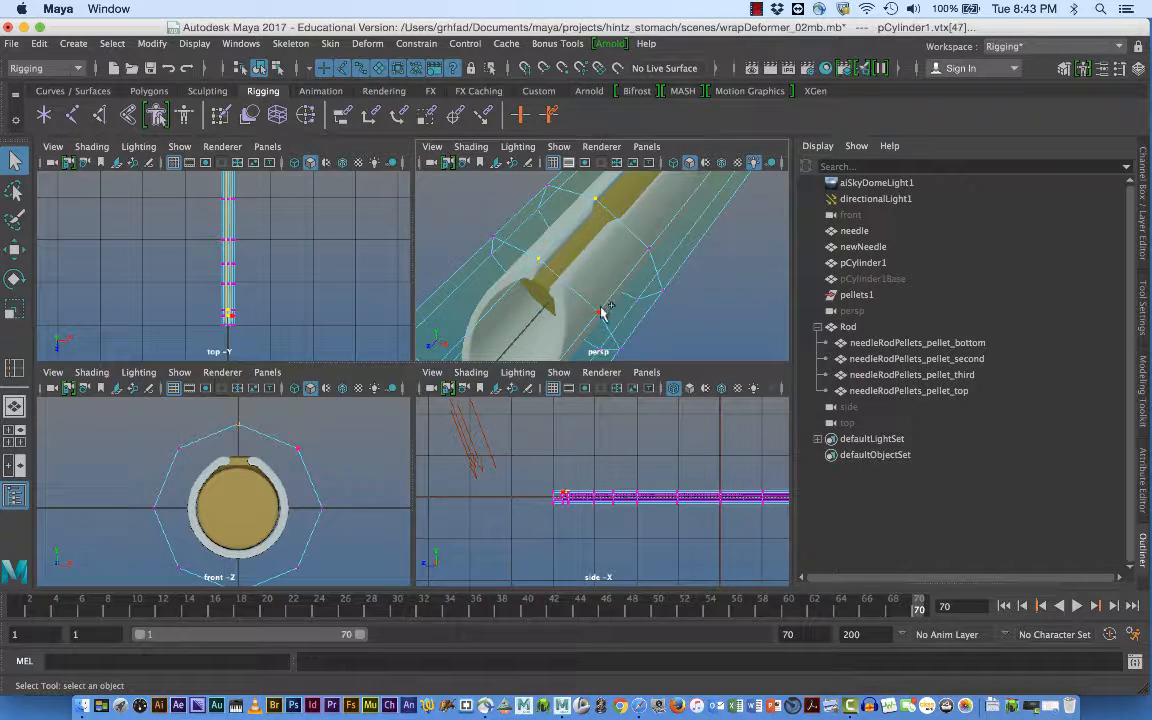
left_click(600, 313, "shift")
left_click(648, 250, "shift")
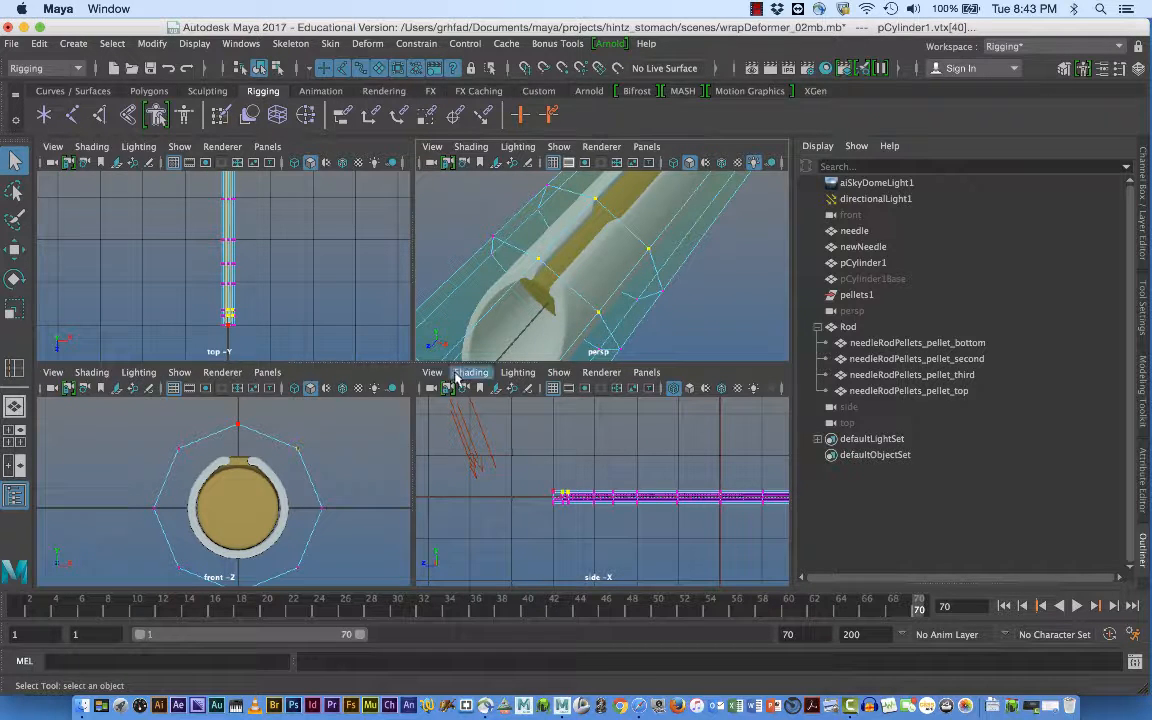
left_click(494, 239, "shift")
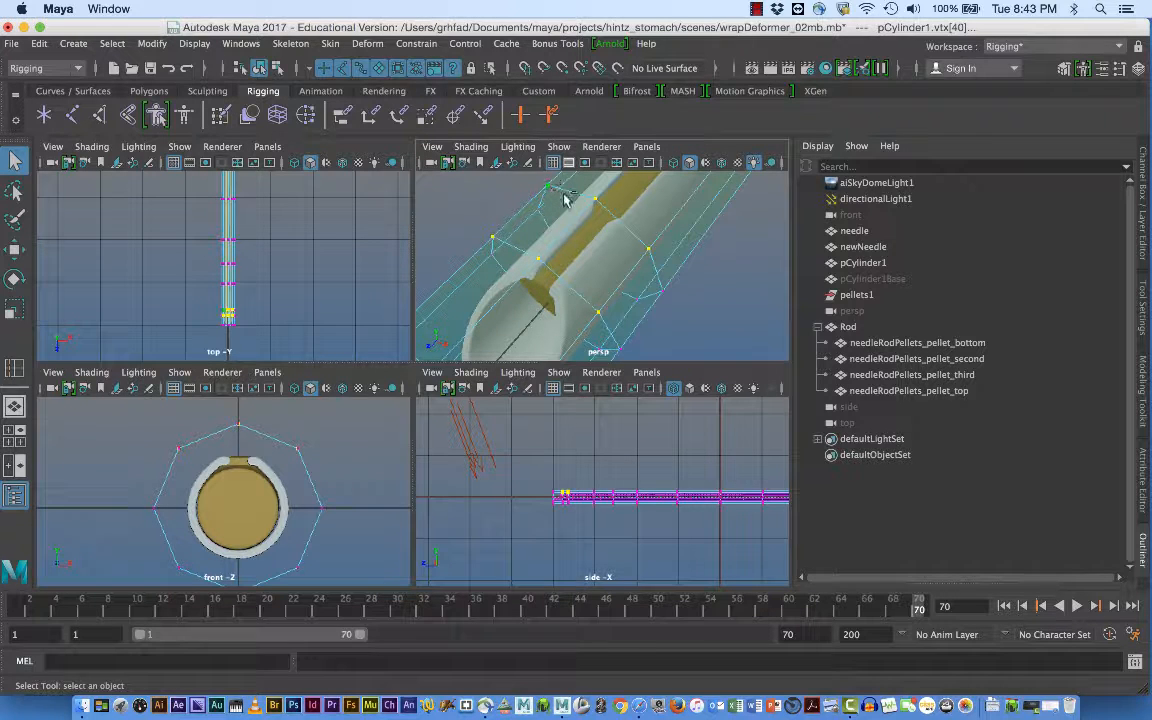
left_click(548, 188, "shift")
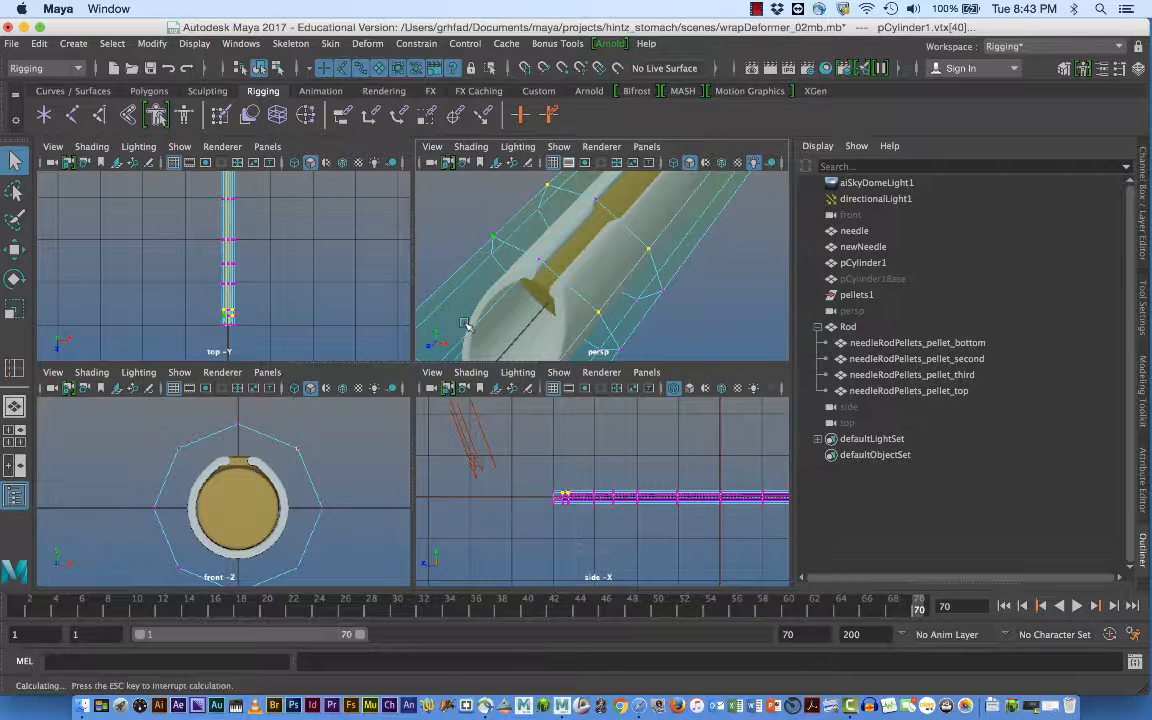
Try to spread the needle's slot by scaling the selected cylinder vertices outward along X, and inspect the deformation in perspective.
key("r")
left_click_drag(310, 449, 341, 458)
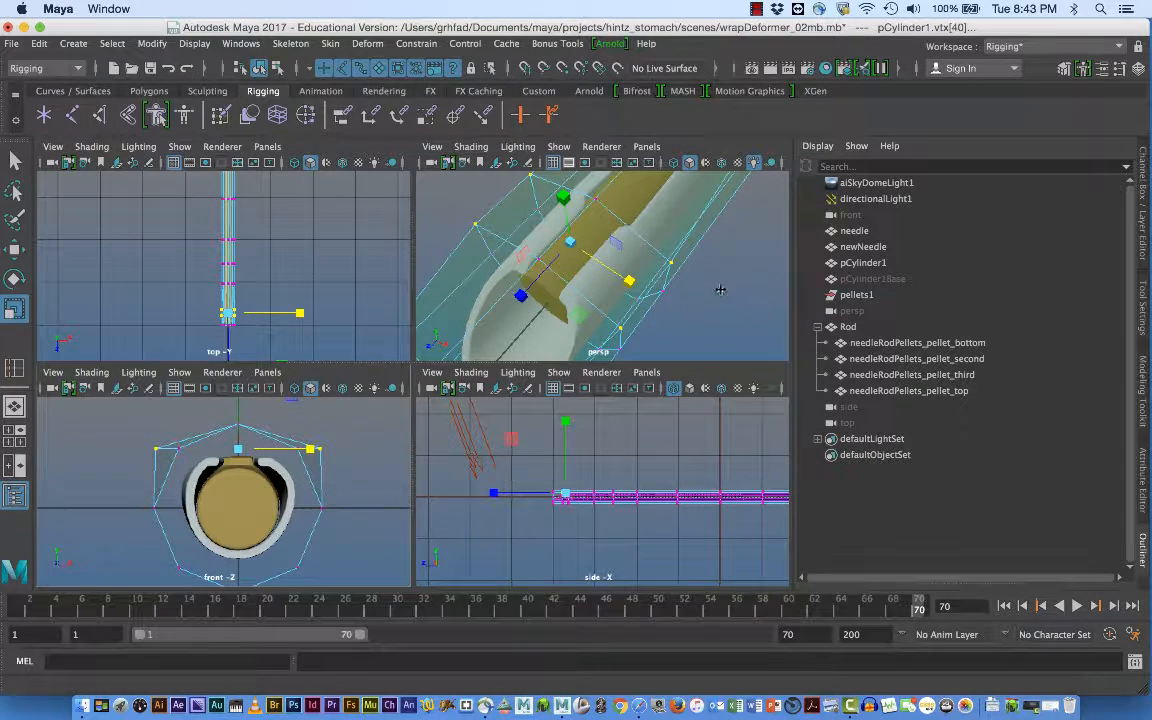
left_click_drag(720, 288, 704, 273, "alt")
right_click_drag(704, 273, 658, 273, "alt")
middle_click_drag(658, 273, 681, 289, "alt")
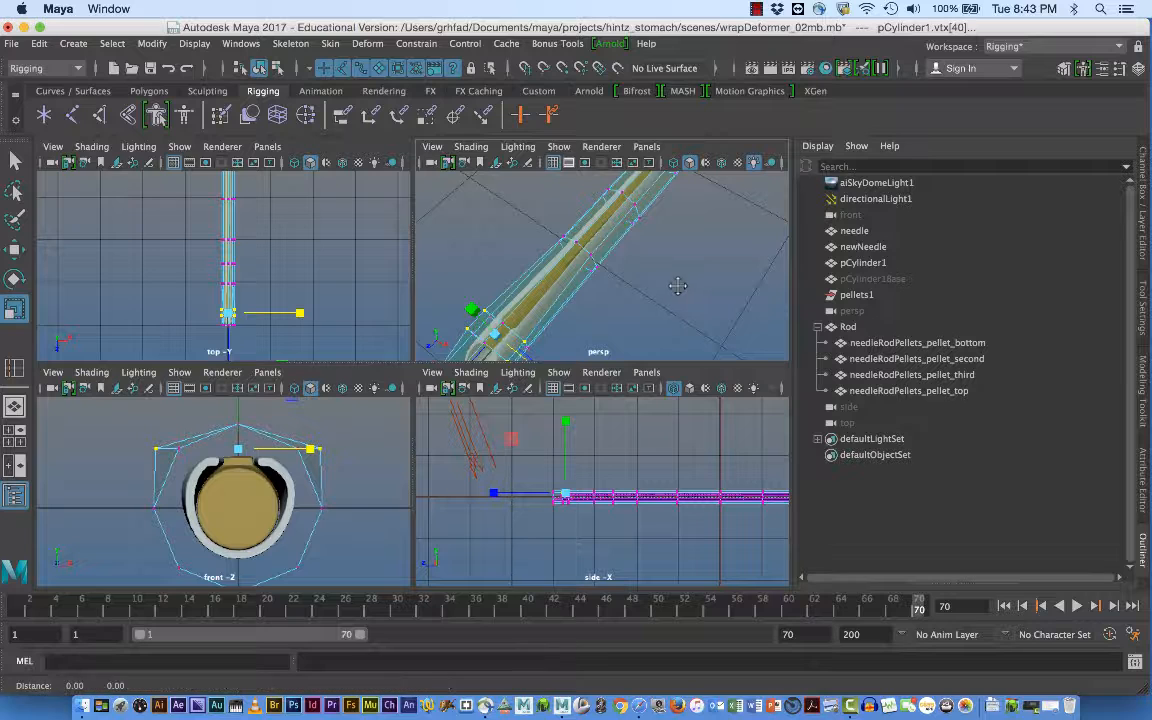
left_click_drag(678, 286, 683, 287, "alt")
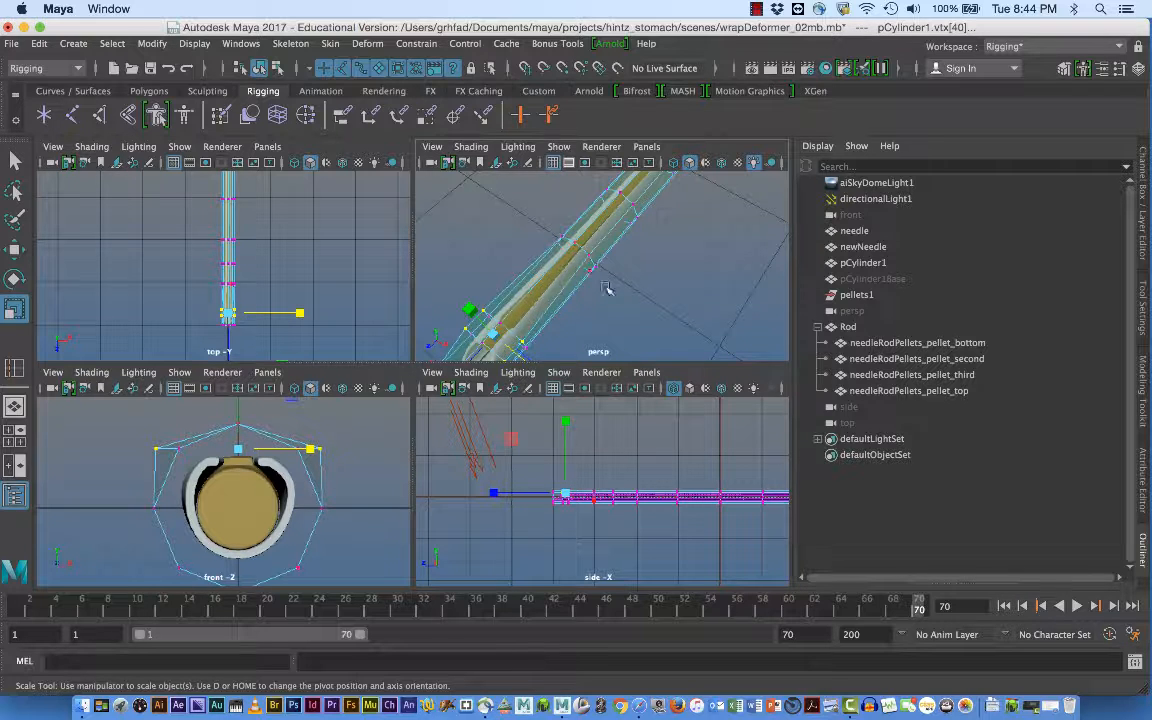
Scale the selected tip vertices by 1.1 along X in the top view, and undo the X scalings.
left_click_drag(619, 291, 661, 286, "alt")
middle_click_drag(373, 297, 366, 269, "alt")
right_click_drag(366, 269, 466, 296, "alt")
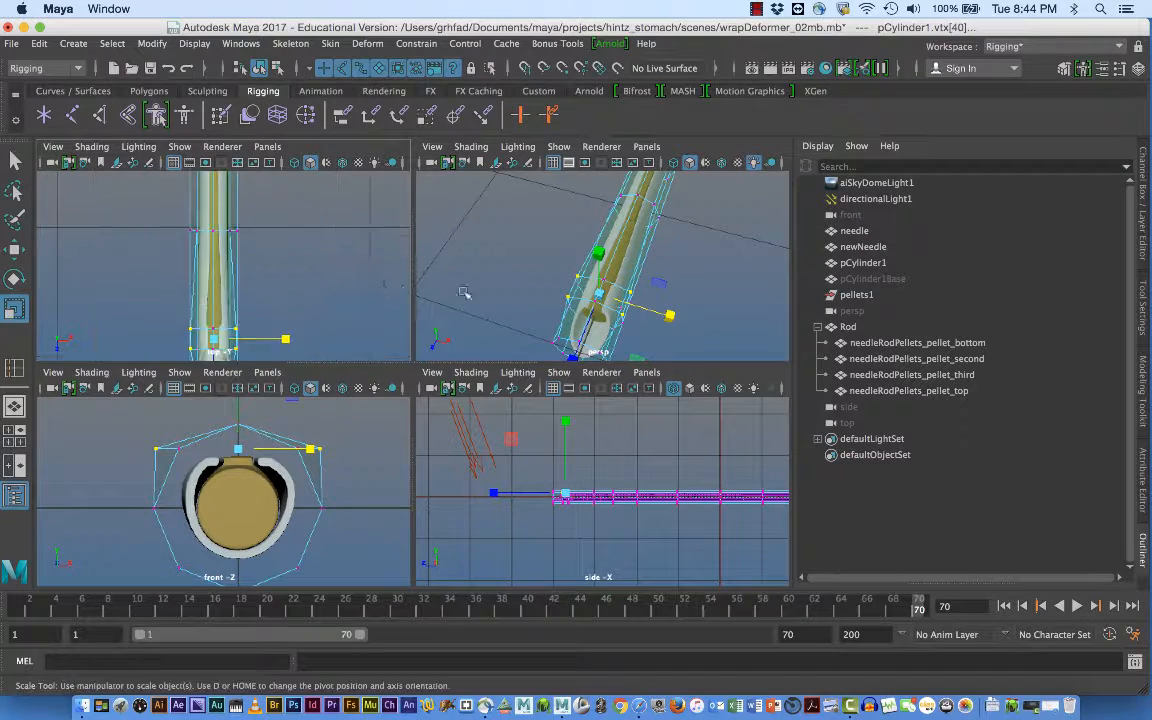
middle_click_drag(357, 278, 363, 233, "alt")
right_click_drag(318, 263, 414, 273, "alt")
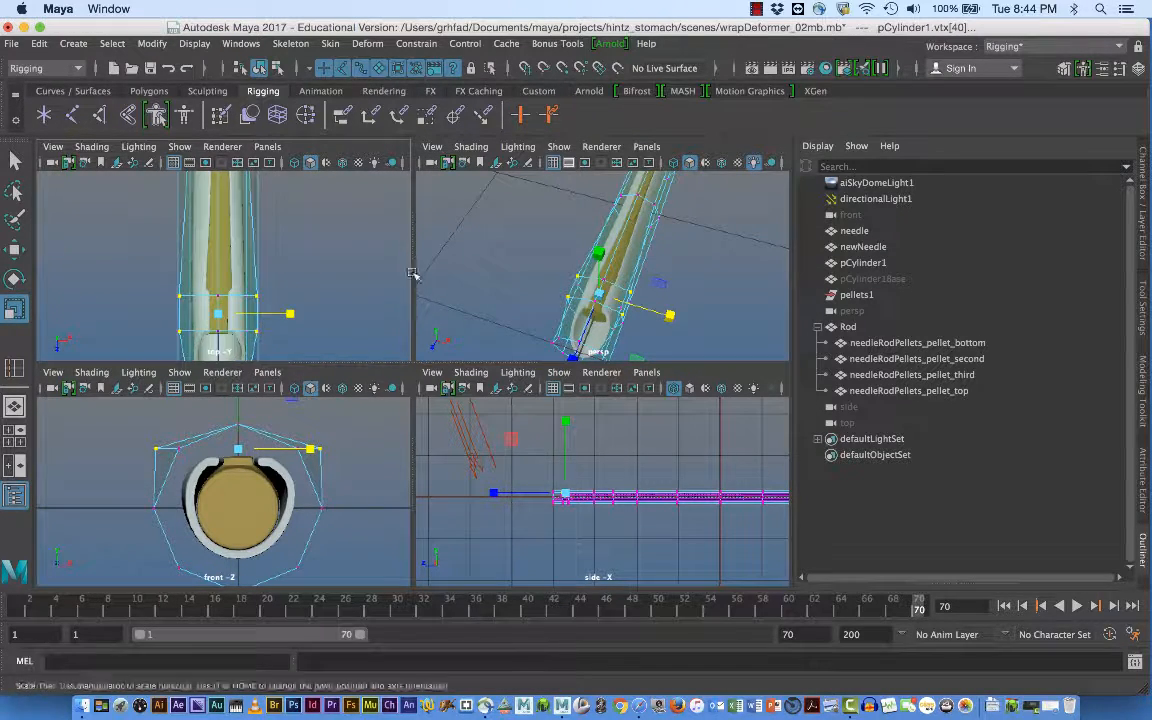
middle_click_drag(353, 269, 287, 254, "alt")
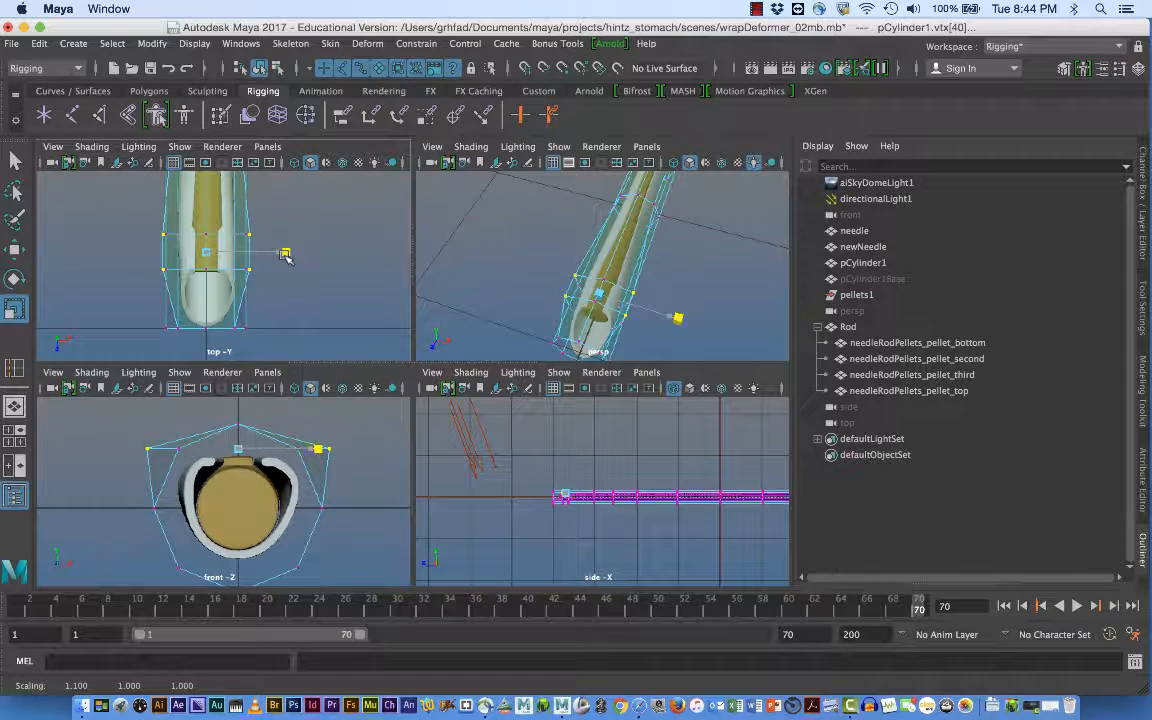
key("super+z")
key("super+z")
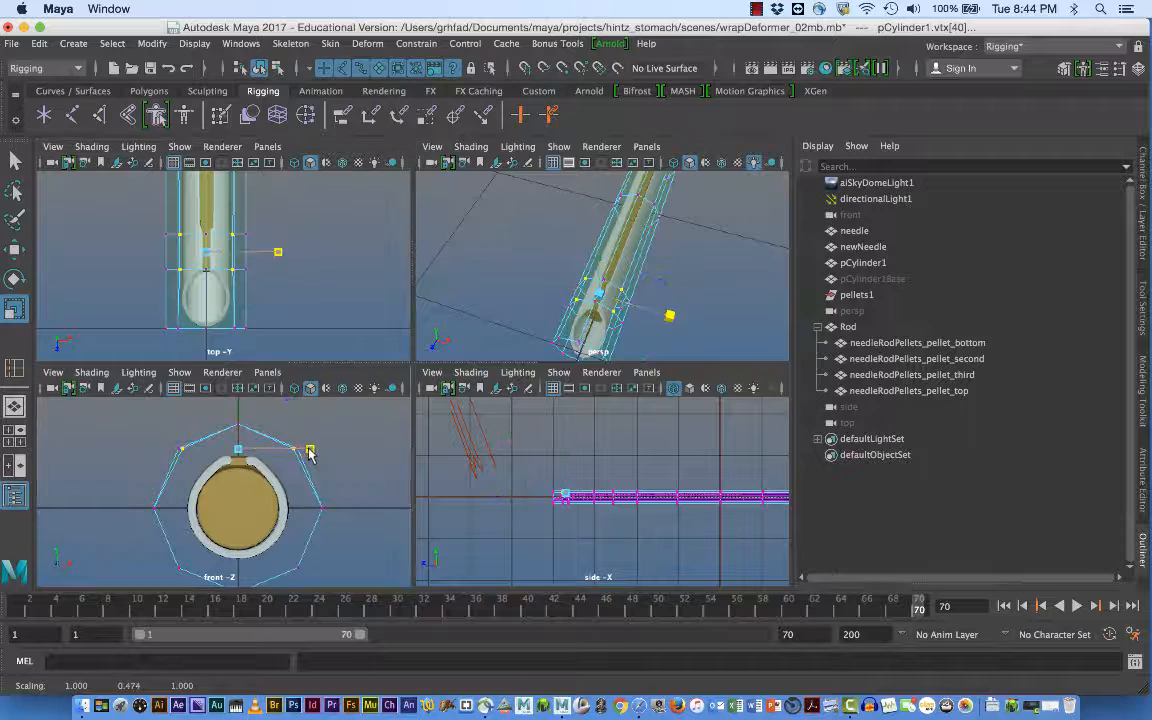
Open the needle's slot slightly by scaling the selected cylinder vertices outward along X in the front view.
left_click_drag(310, 449, 338, 455)
key("super+z")
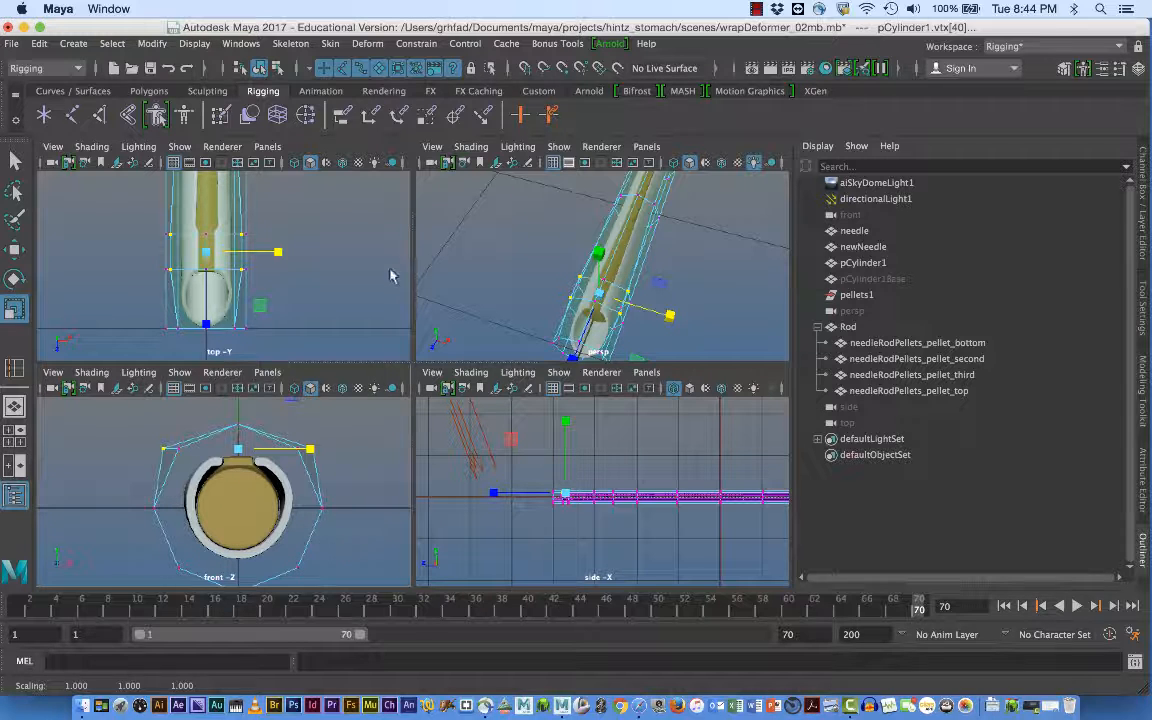
left_click(756, 9)
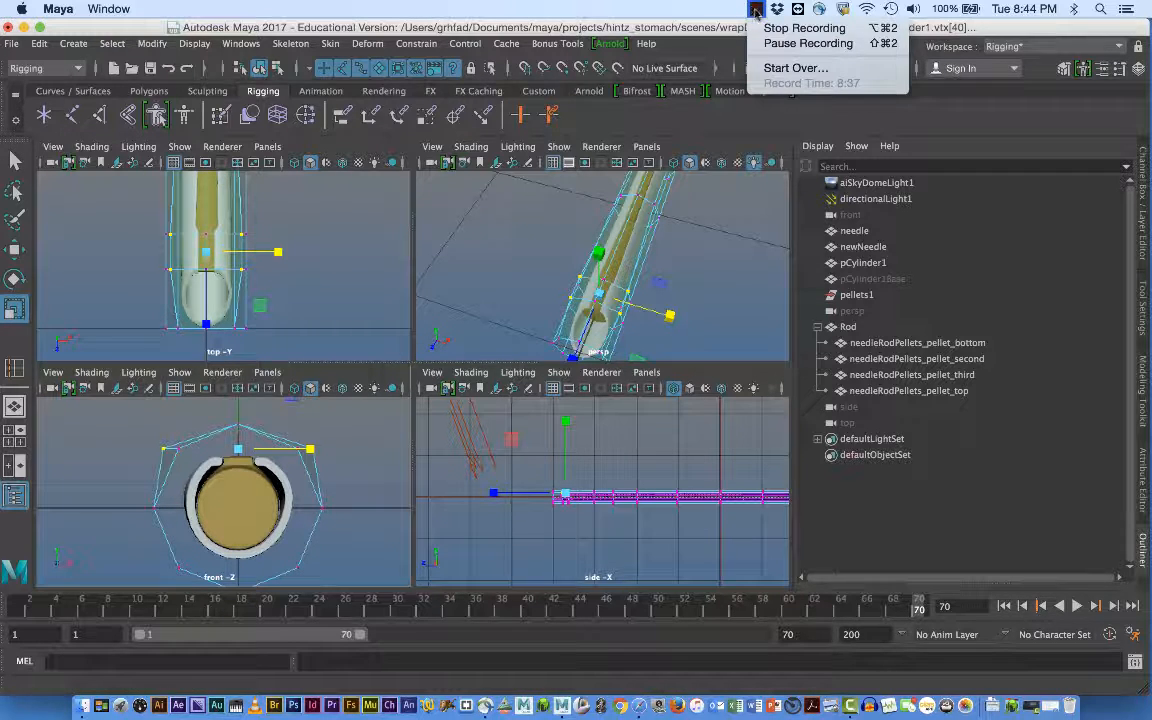